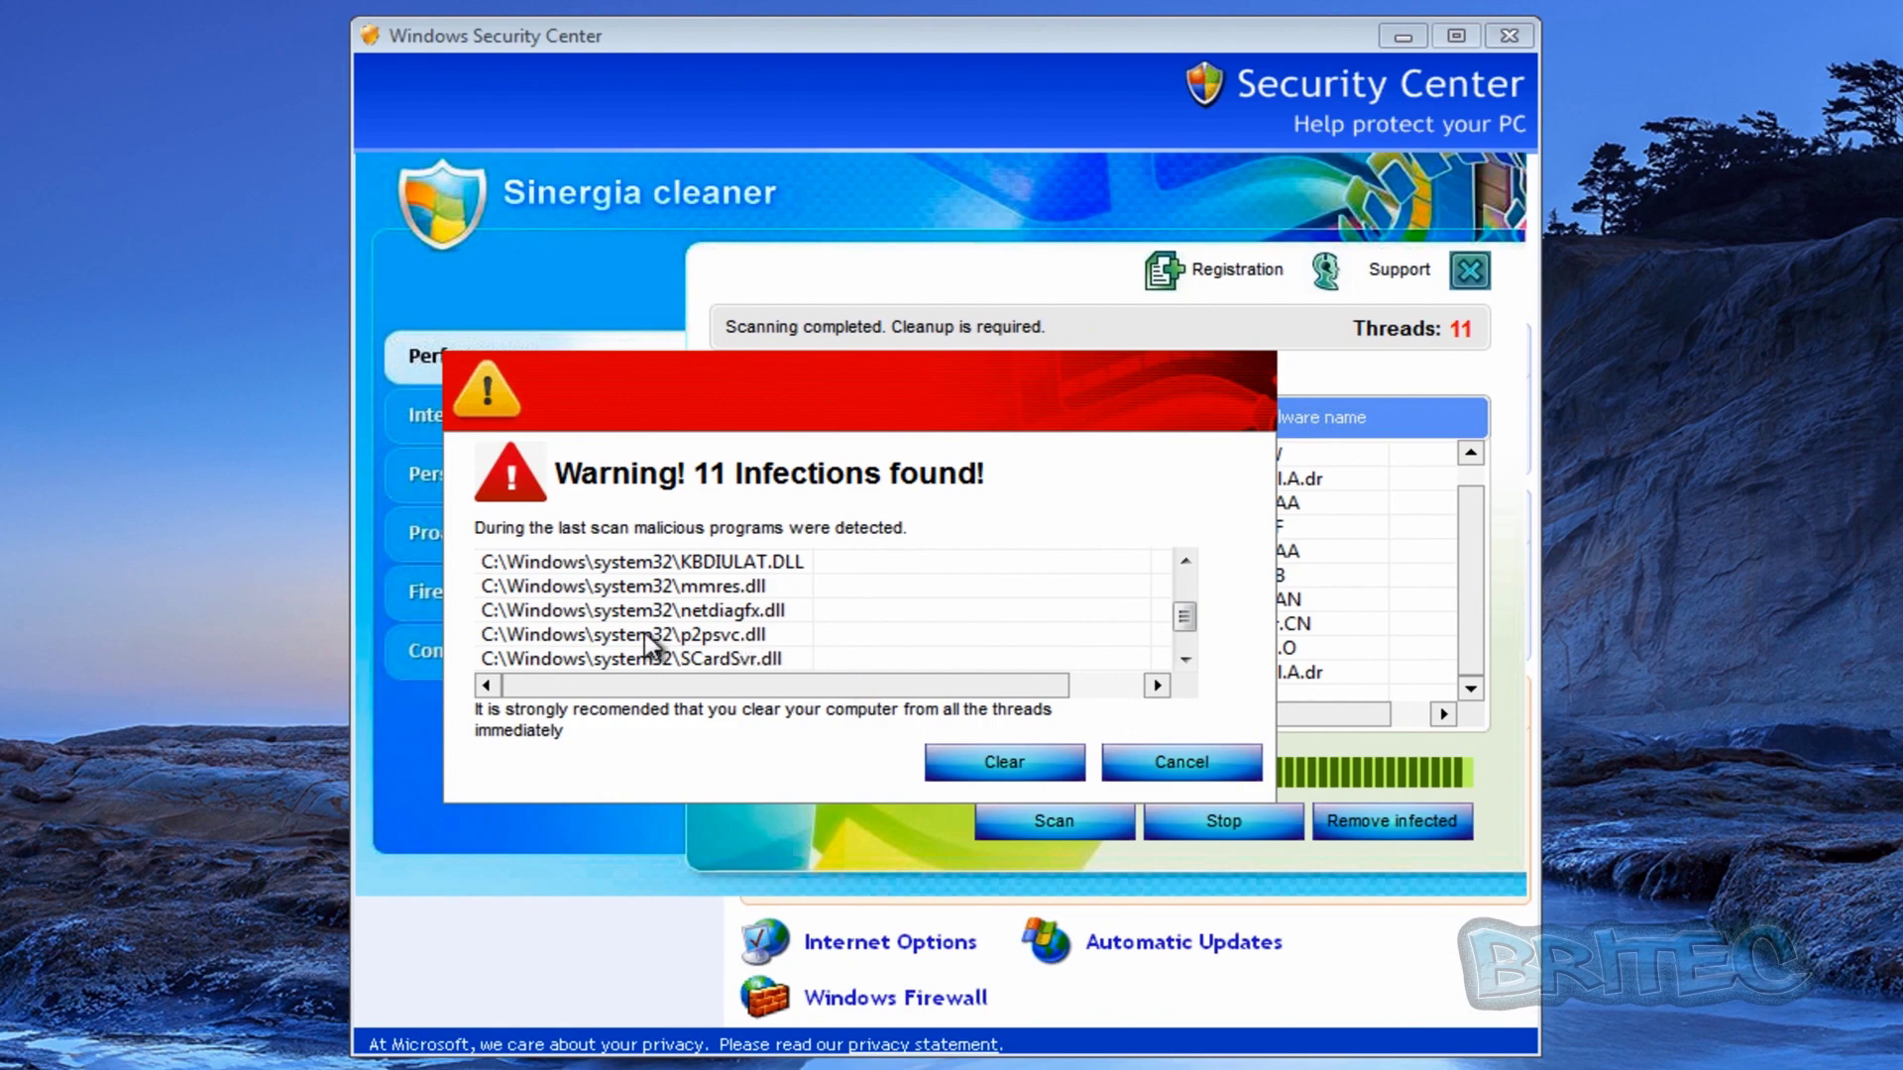
Accept activation to reach the 99.99 USD Lifetime order page, then open and cancel the serial-key prompt
click(1013, 765)
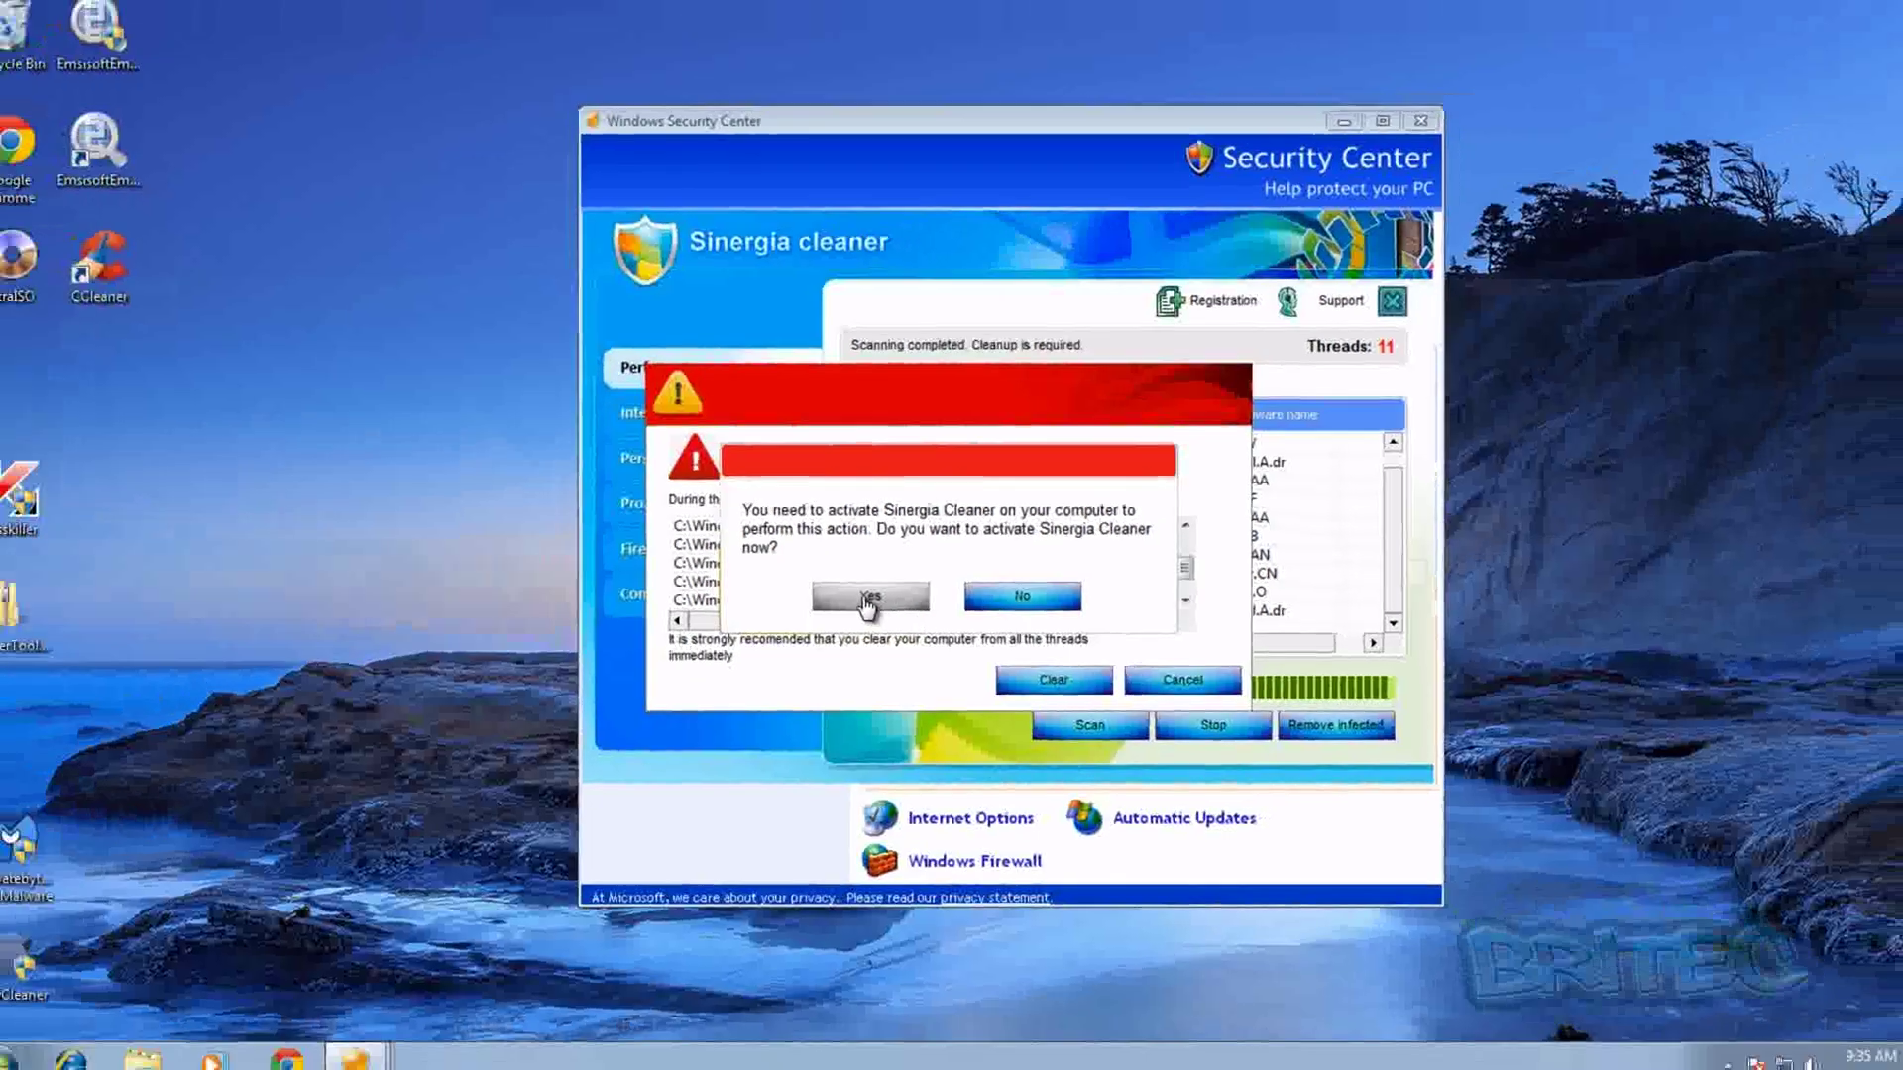
click(868, 599)
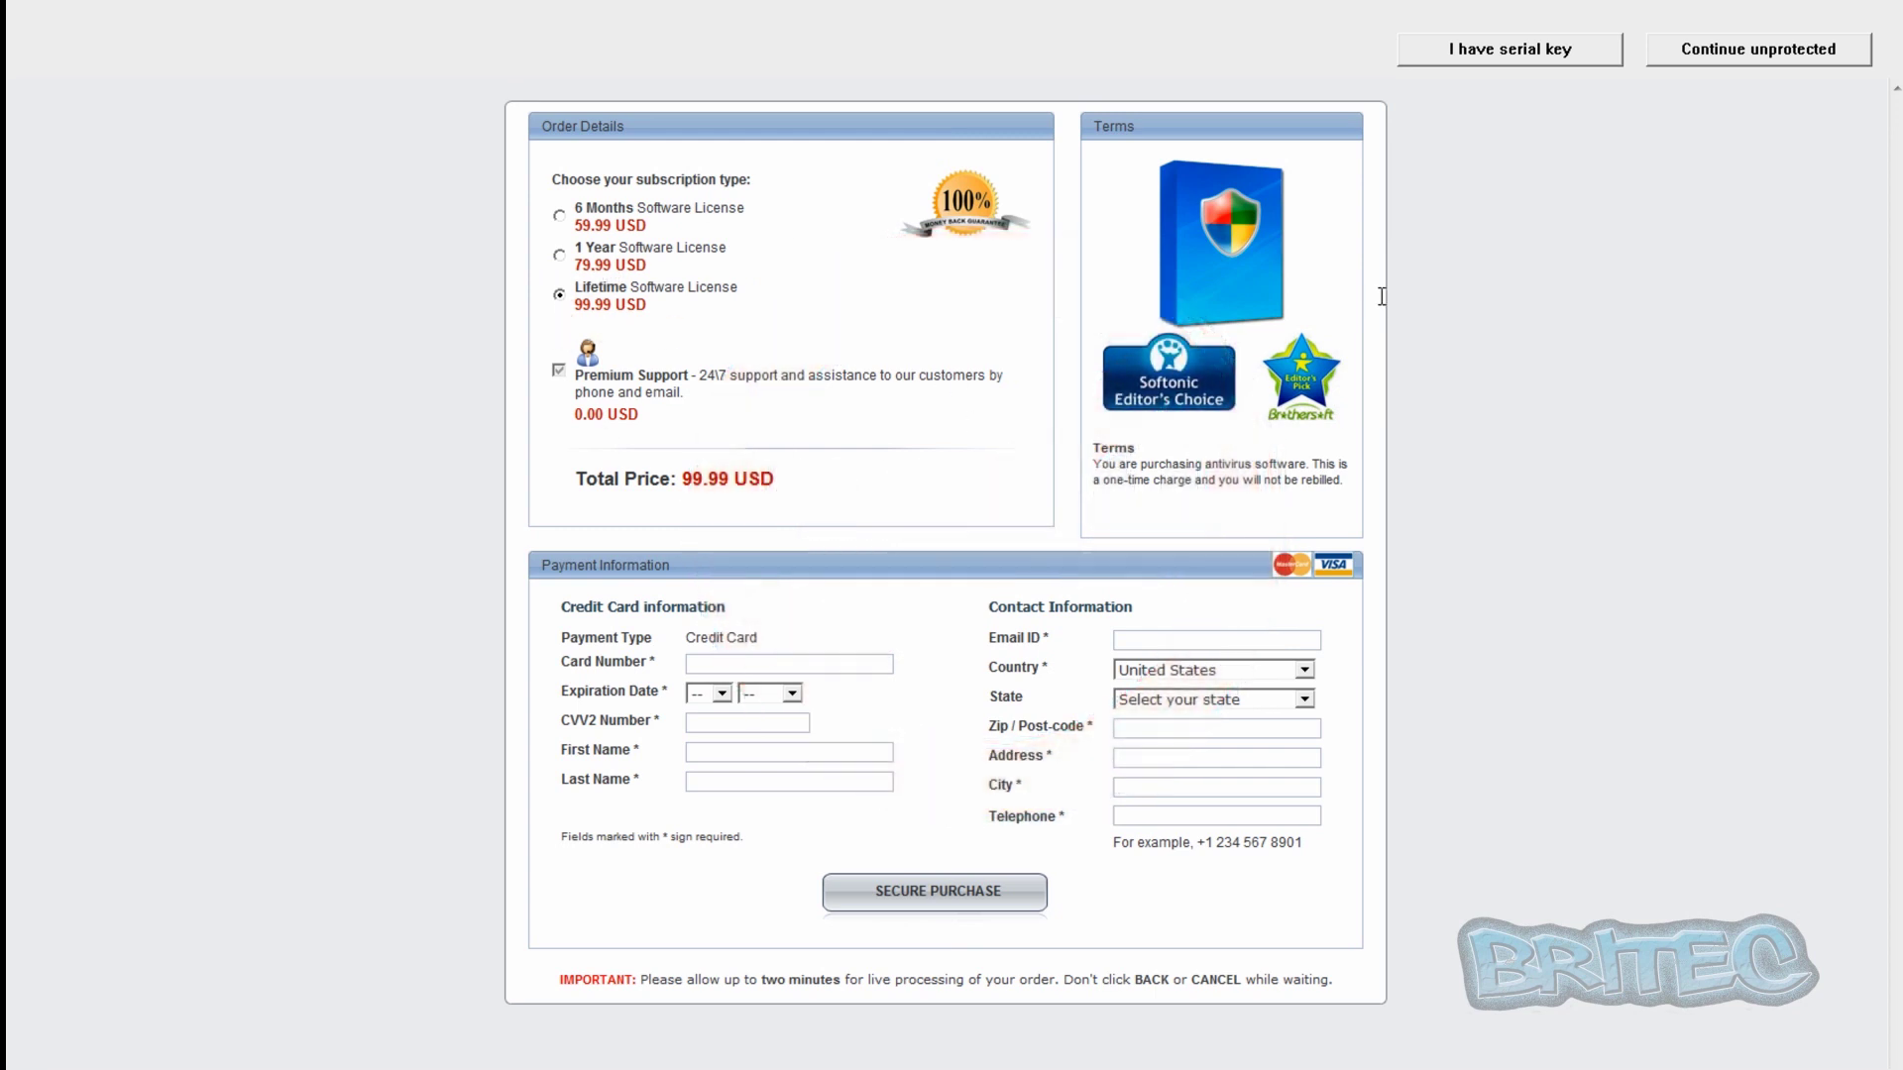
click(1502, 60)
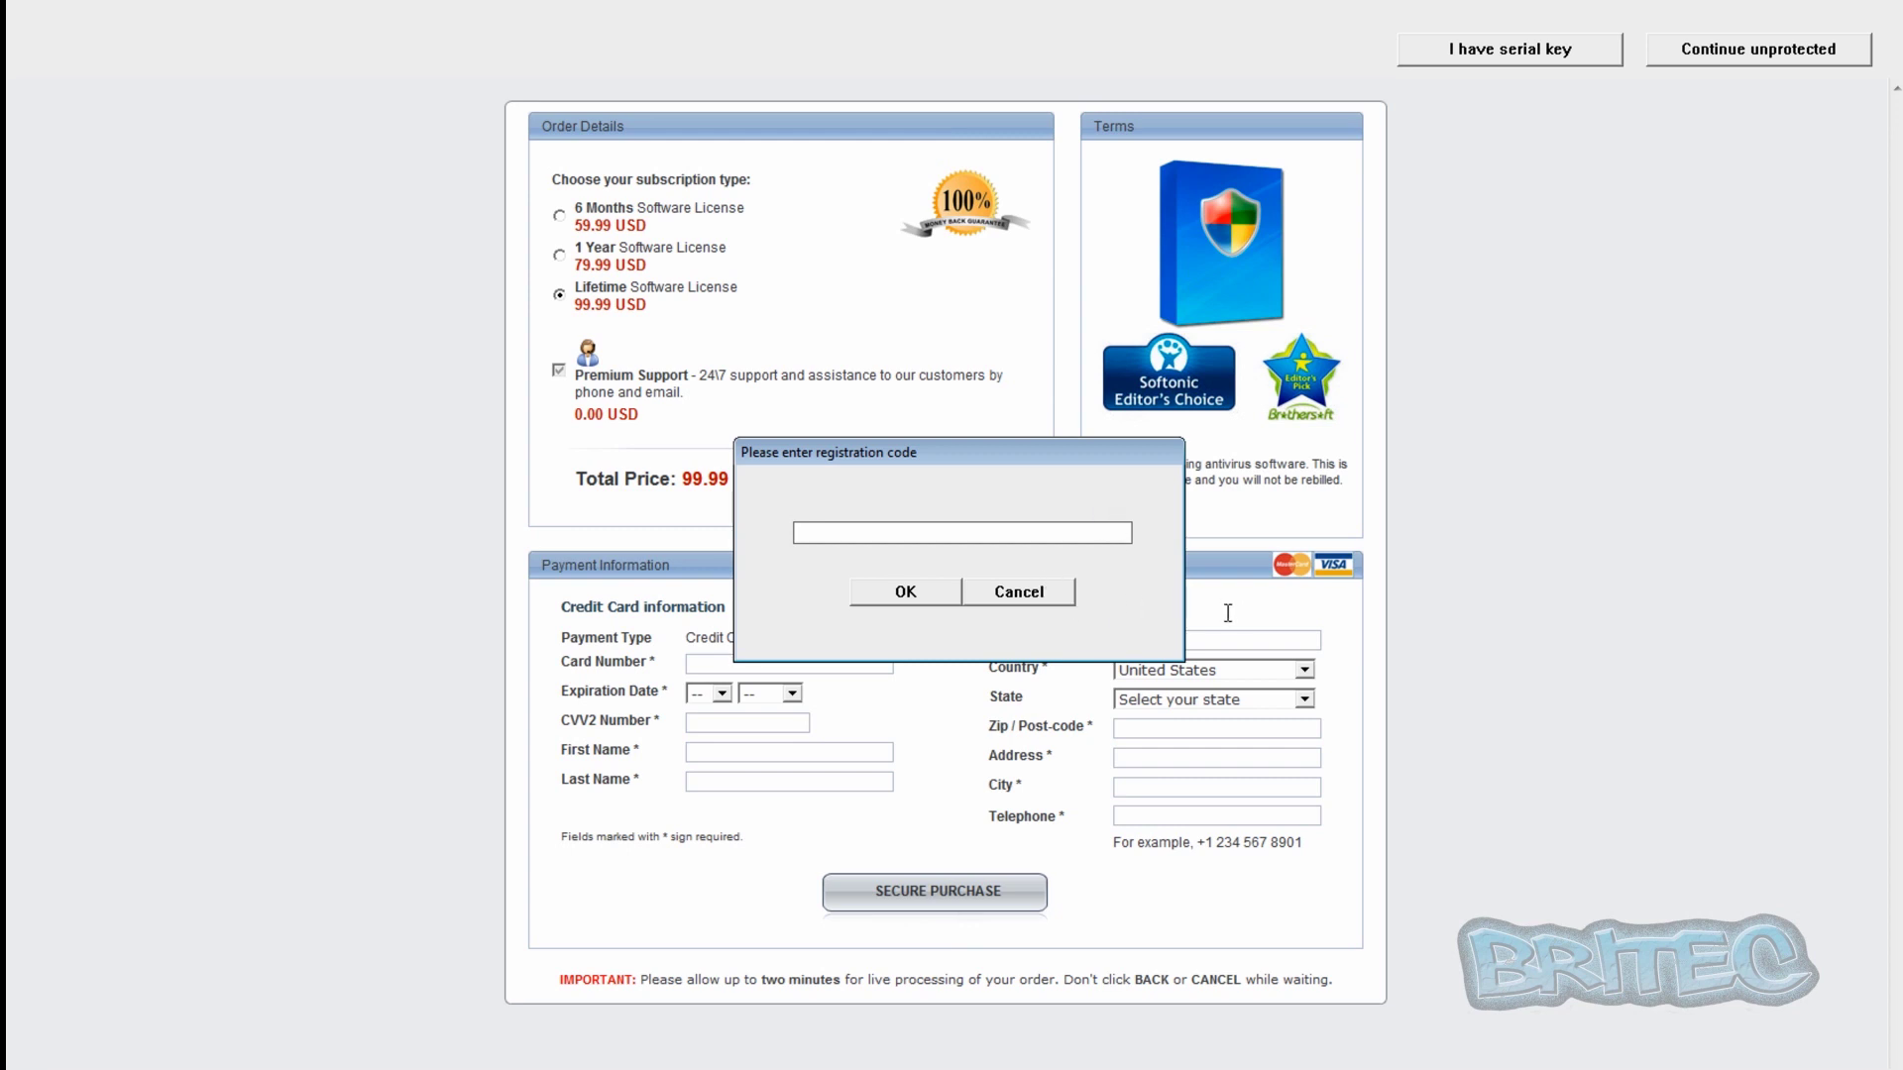
click(1039, 602)
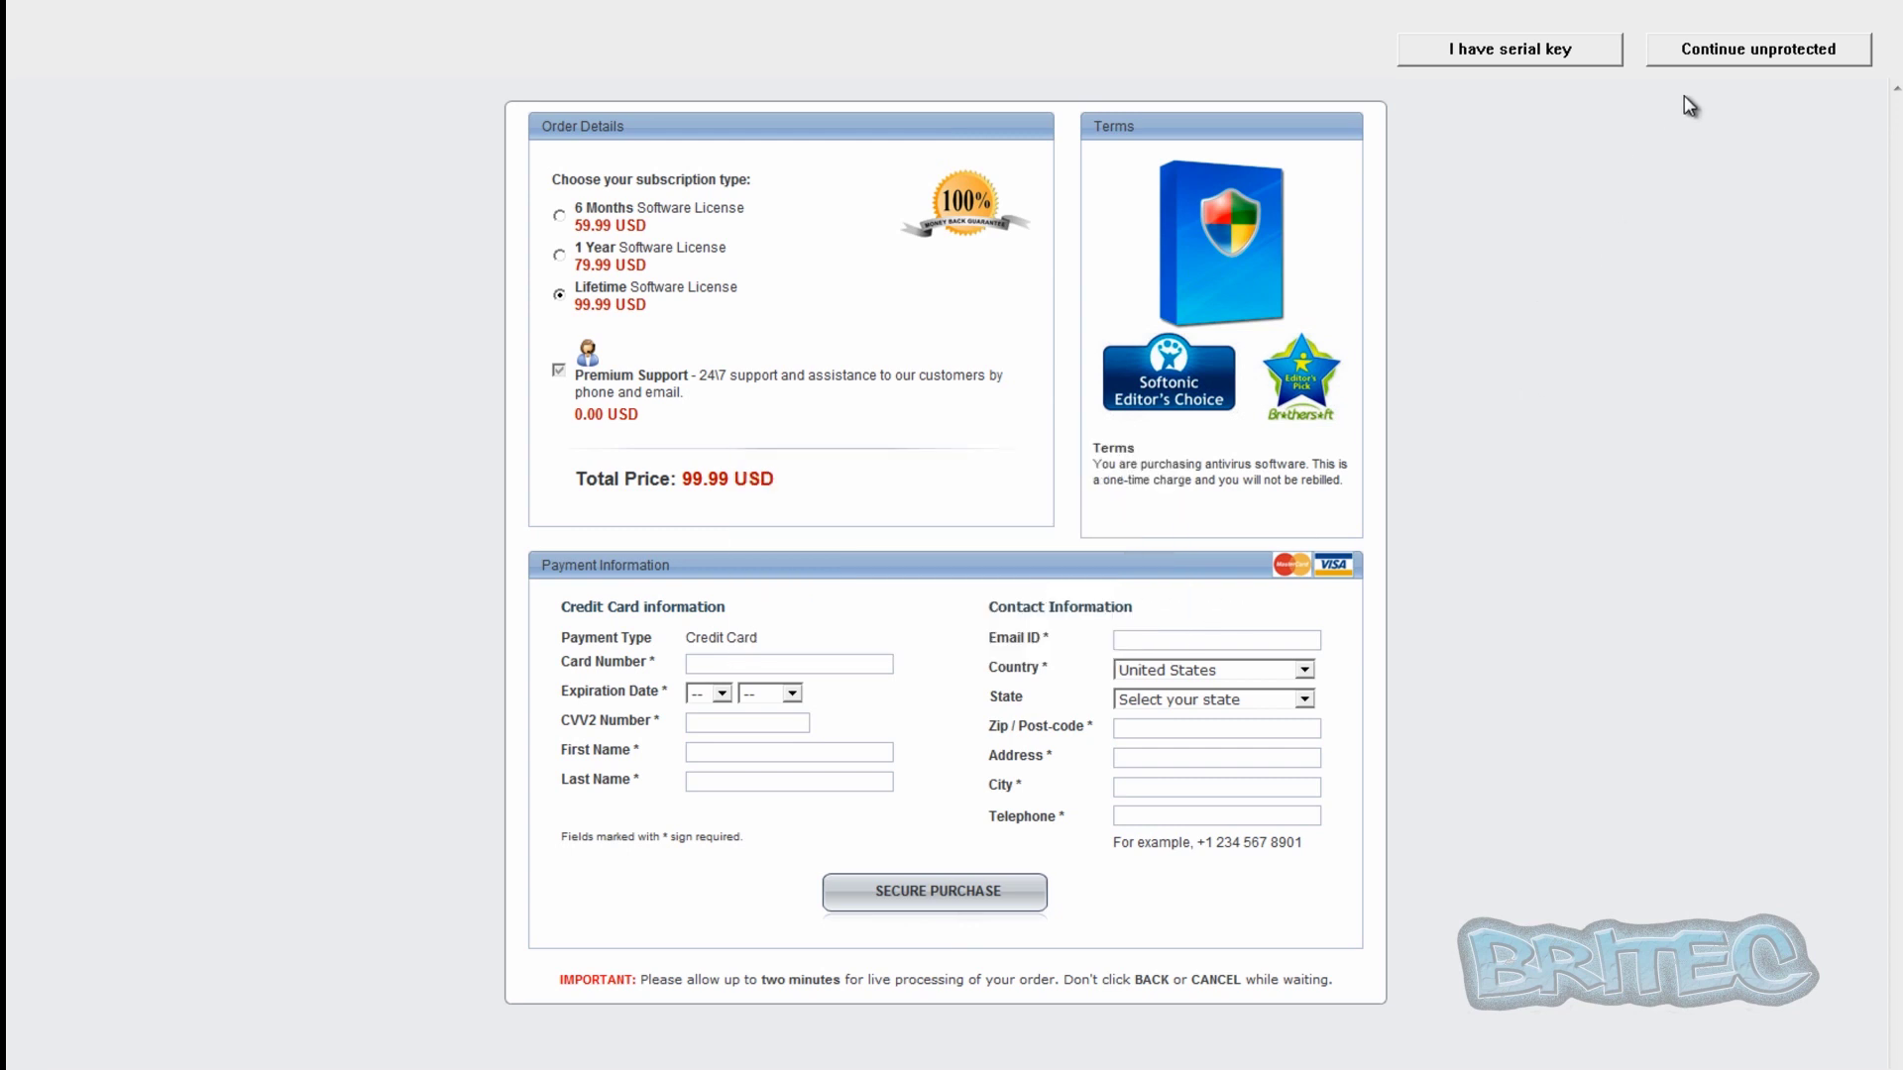
Continue in unprotected mode without a license and dismiss the infections-found warning
click(1684, 50)
click(1007, 599)
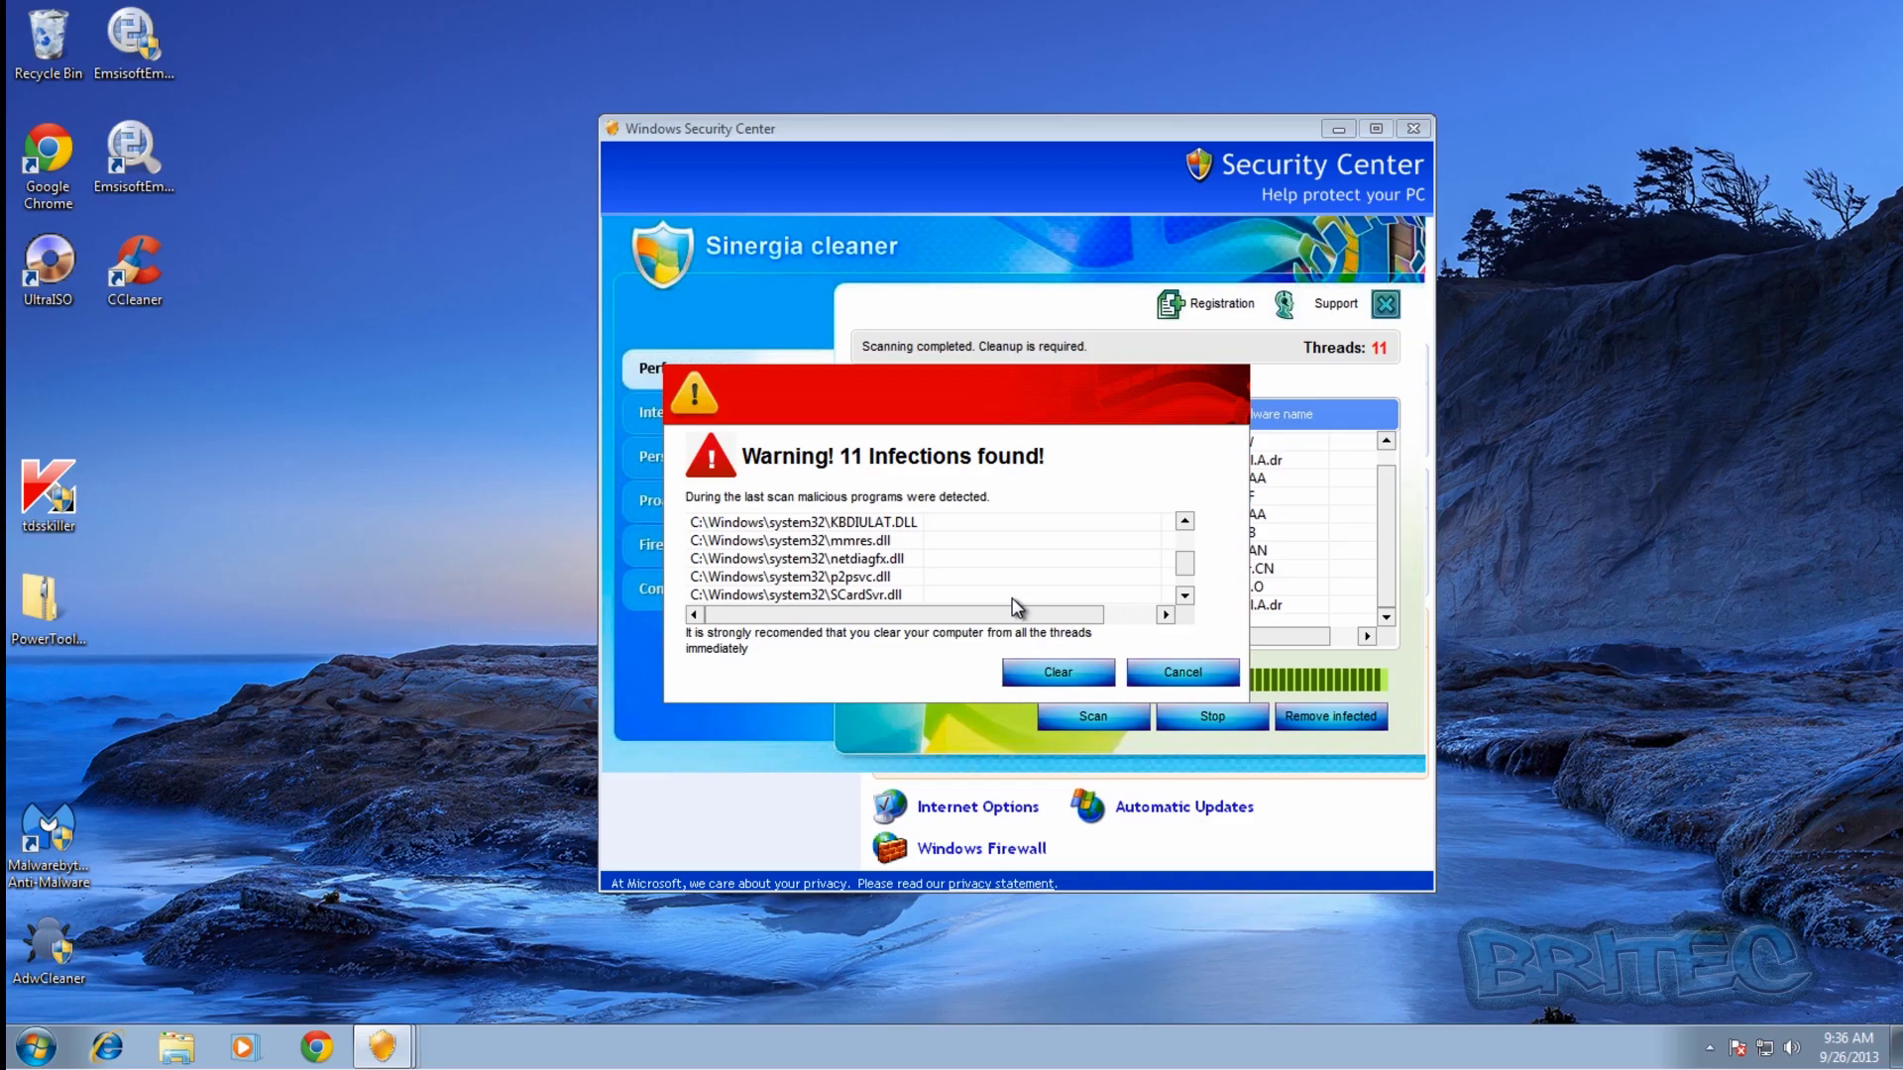
click(1213, 676)
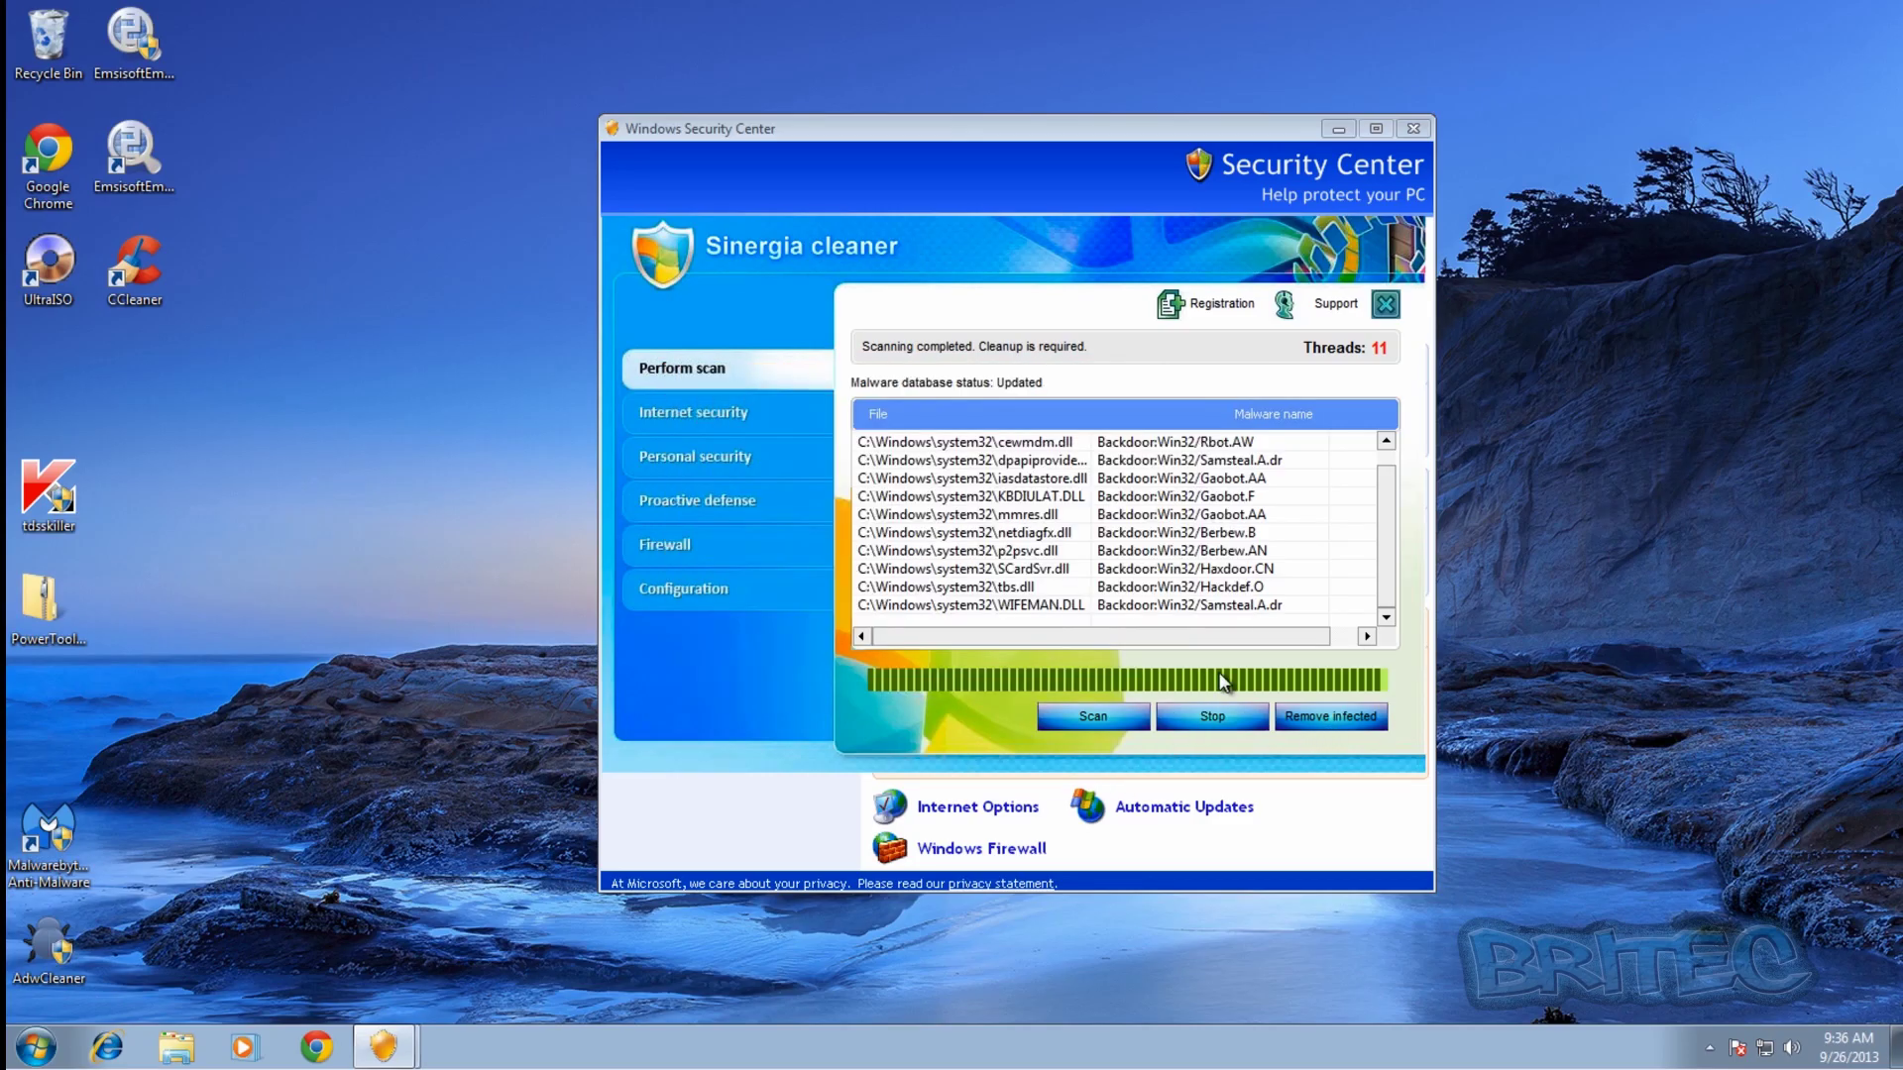
View the Internet security, Personal security, Proactive defense, Firewall and configuration pages
click(735, 414)
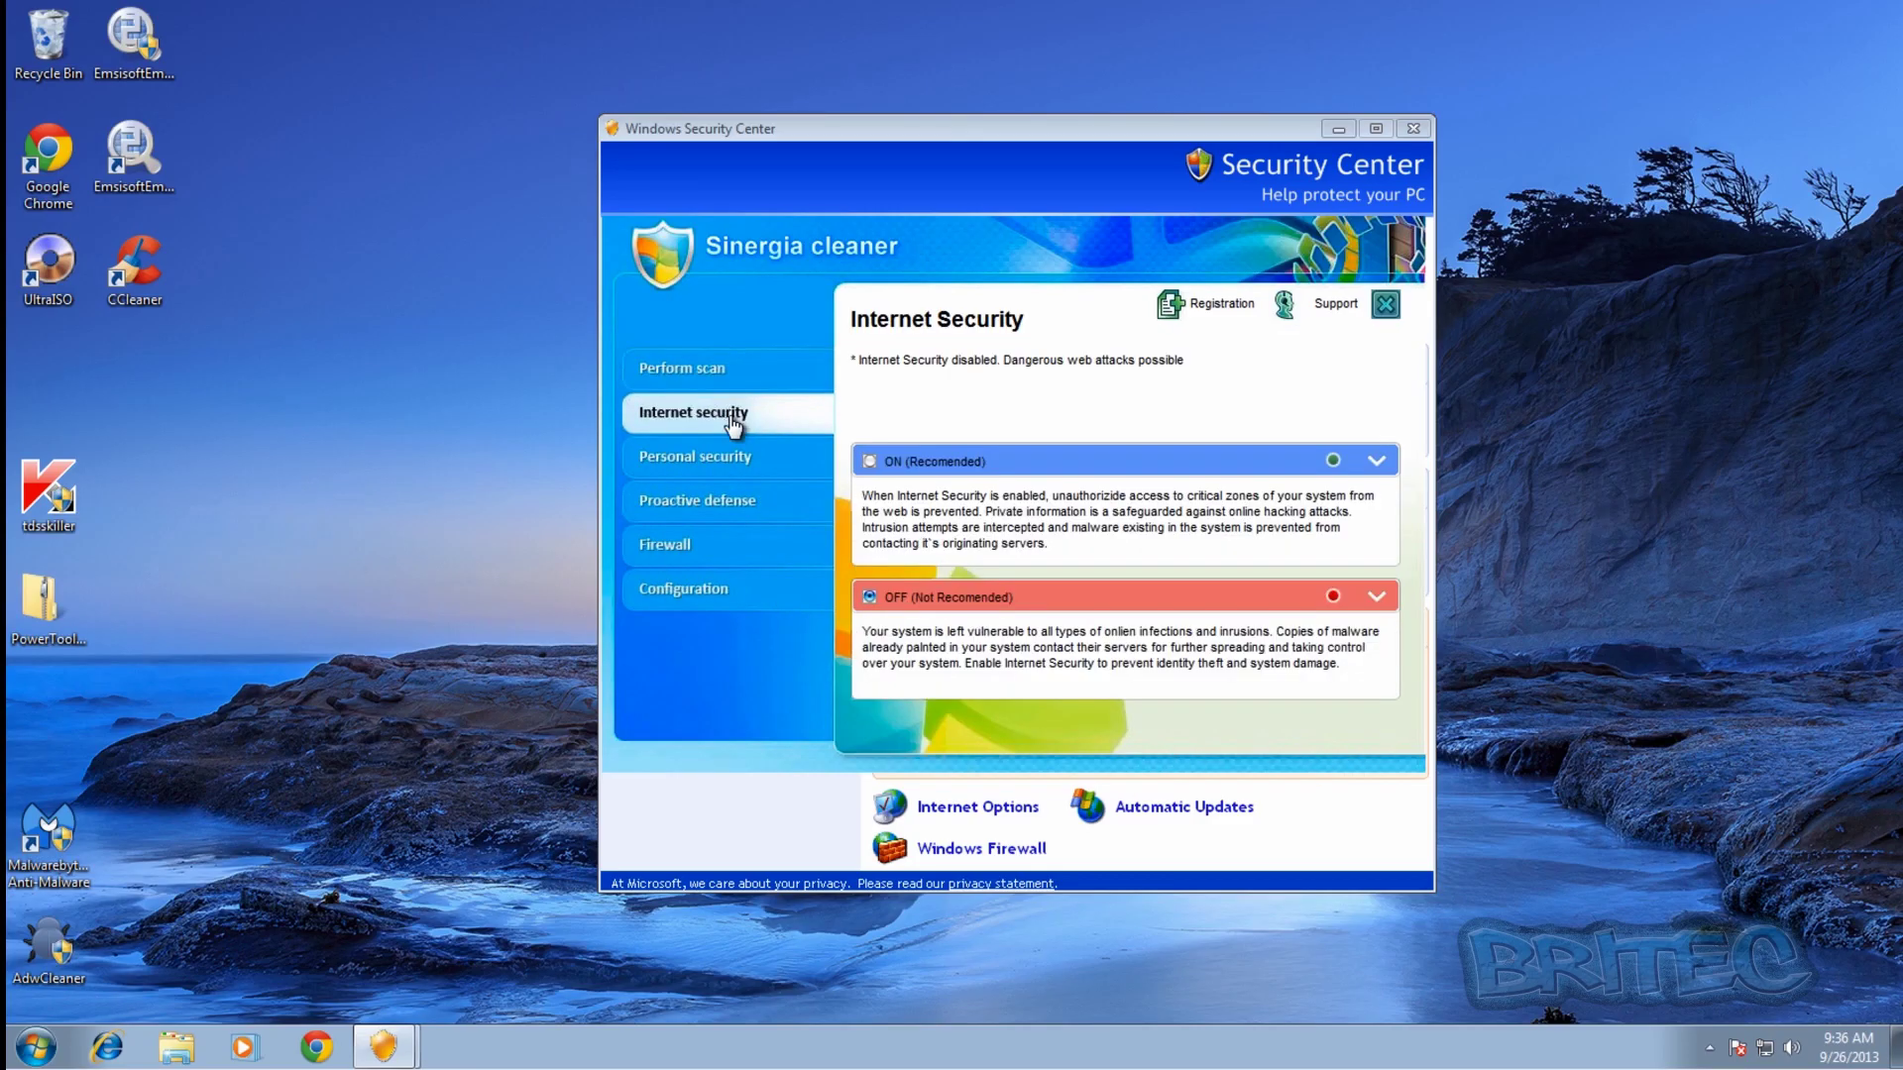
click(725, 464)
click(724, 510)
click(716, 551)
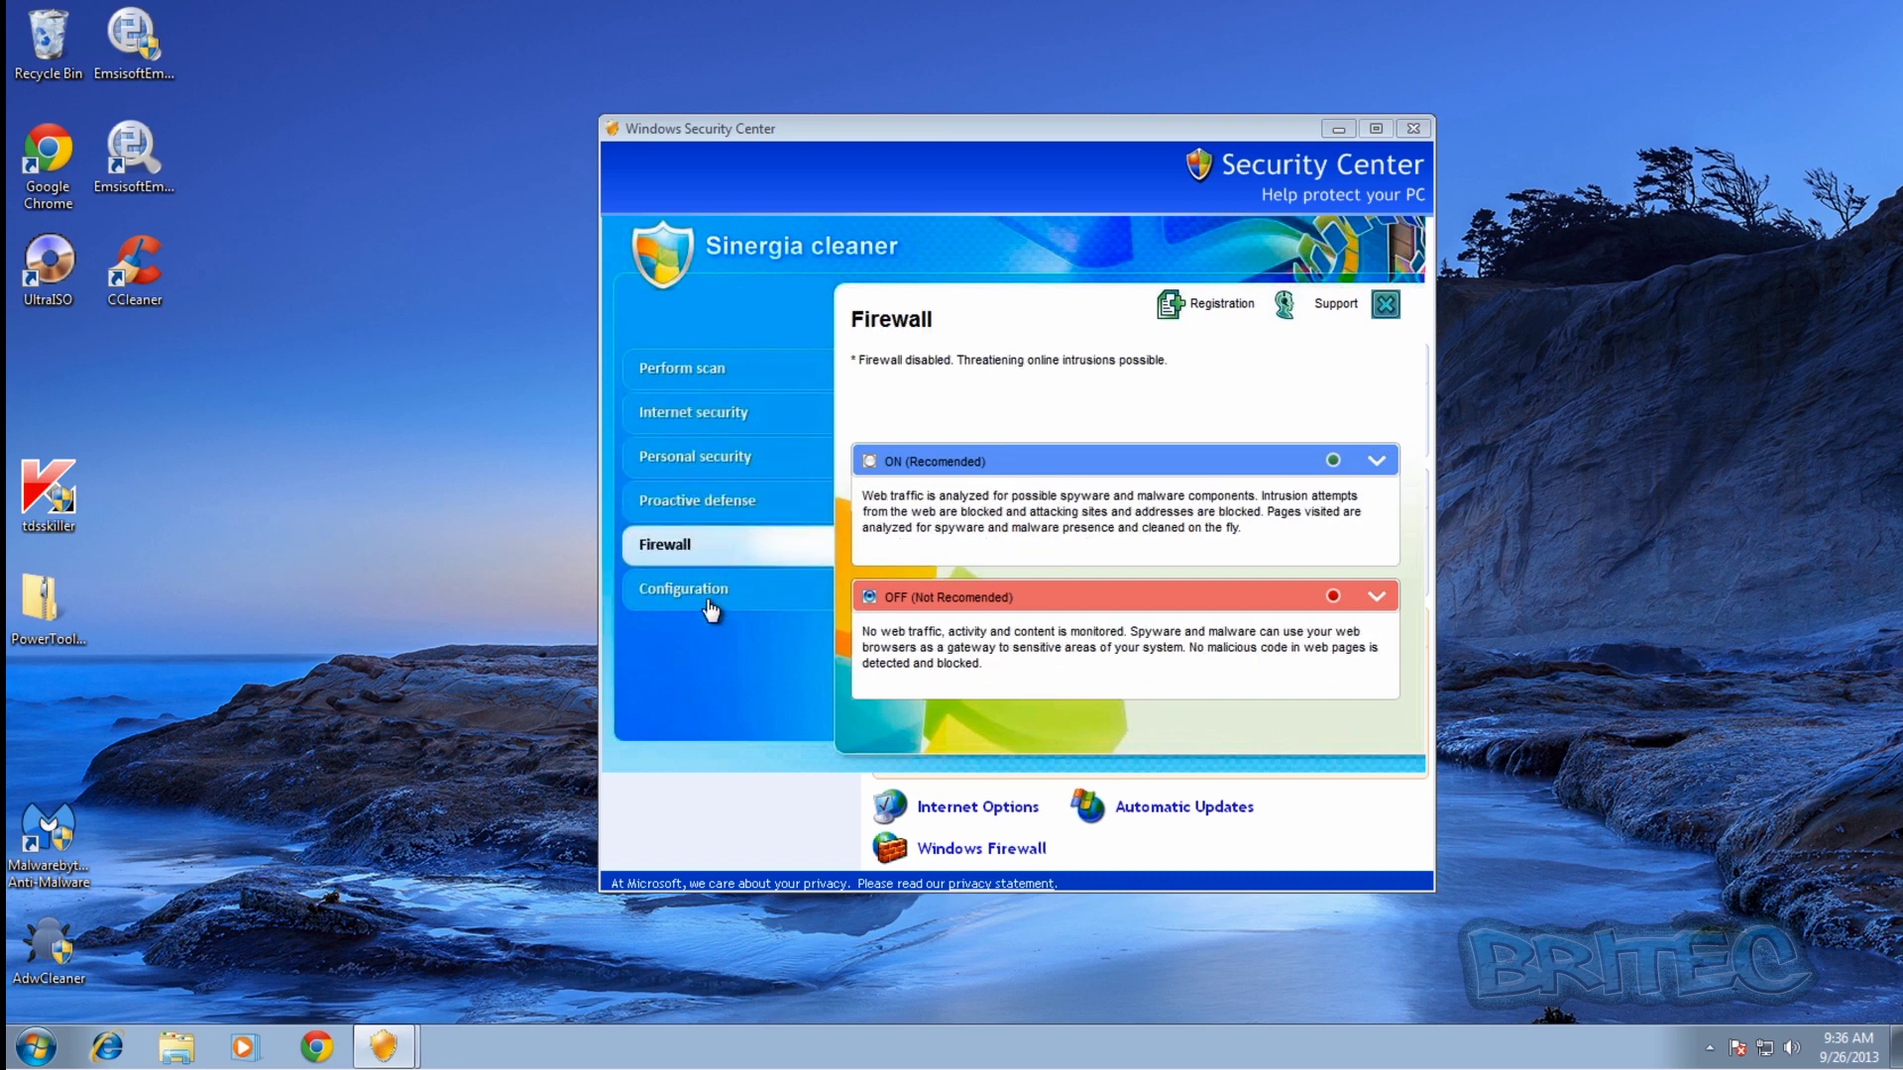
click(723, 596)
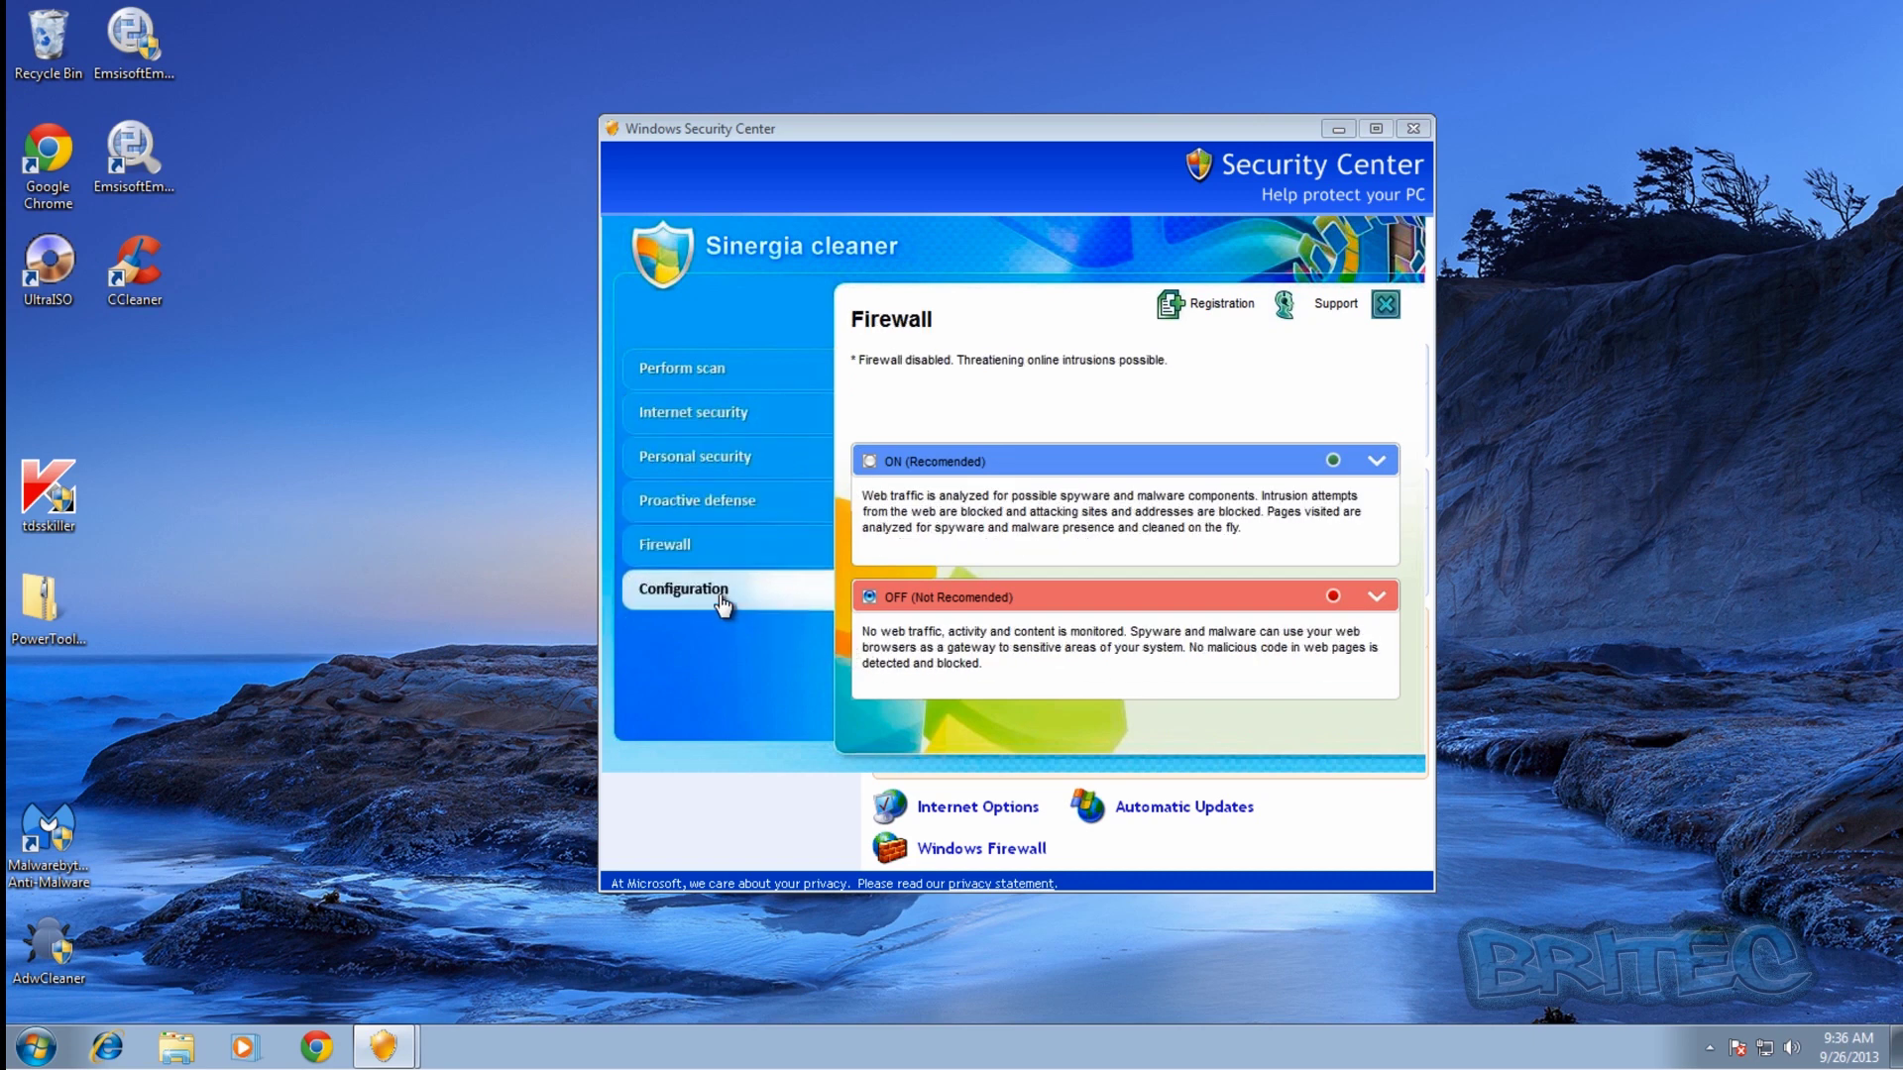
Try starting Task Manager from the taskbar (blocked), then launch Internet Explorer
right_click(832, 1059)
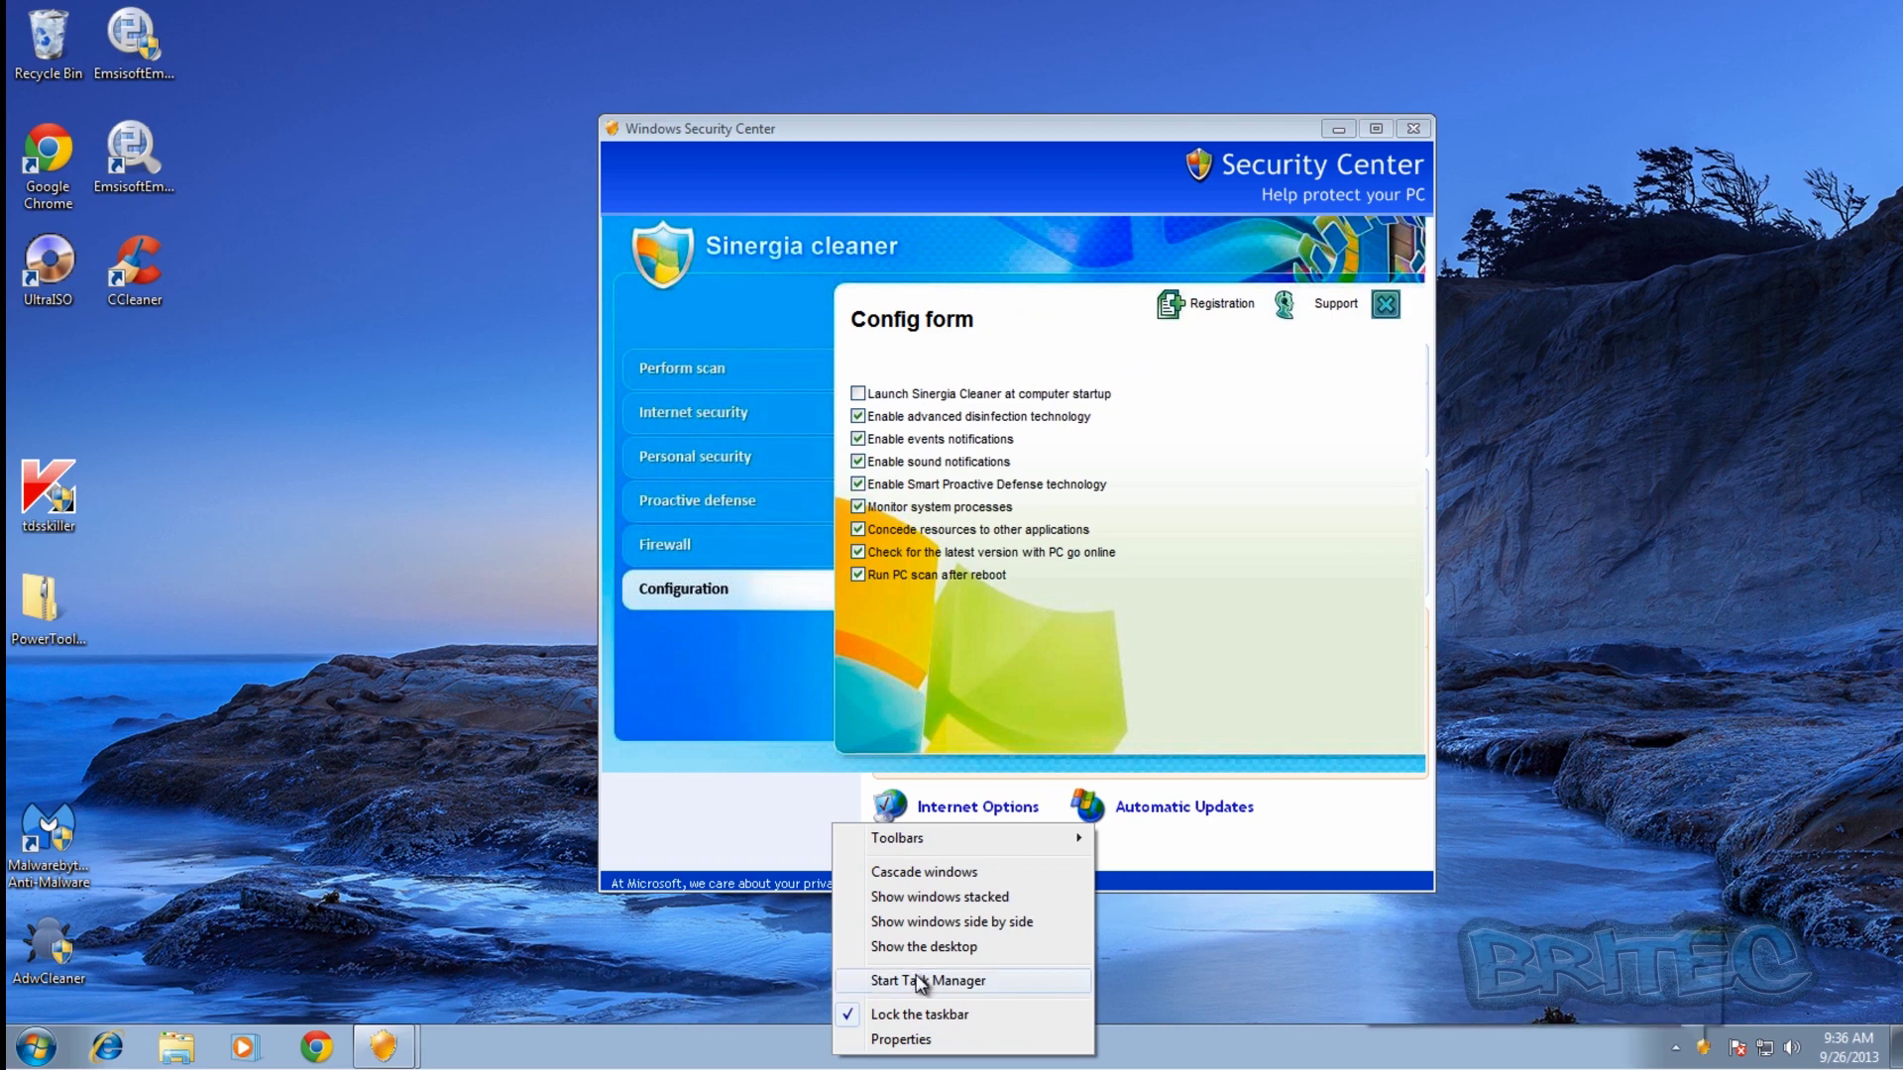
click(921, 981)
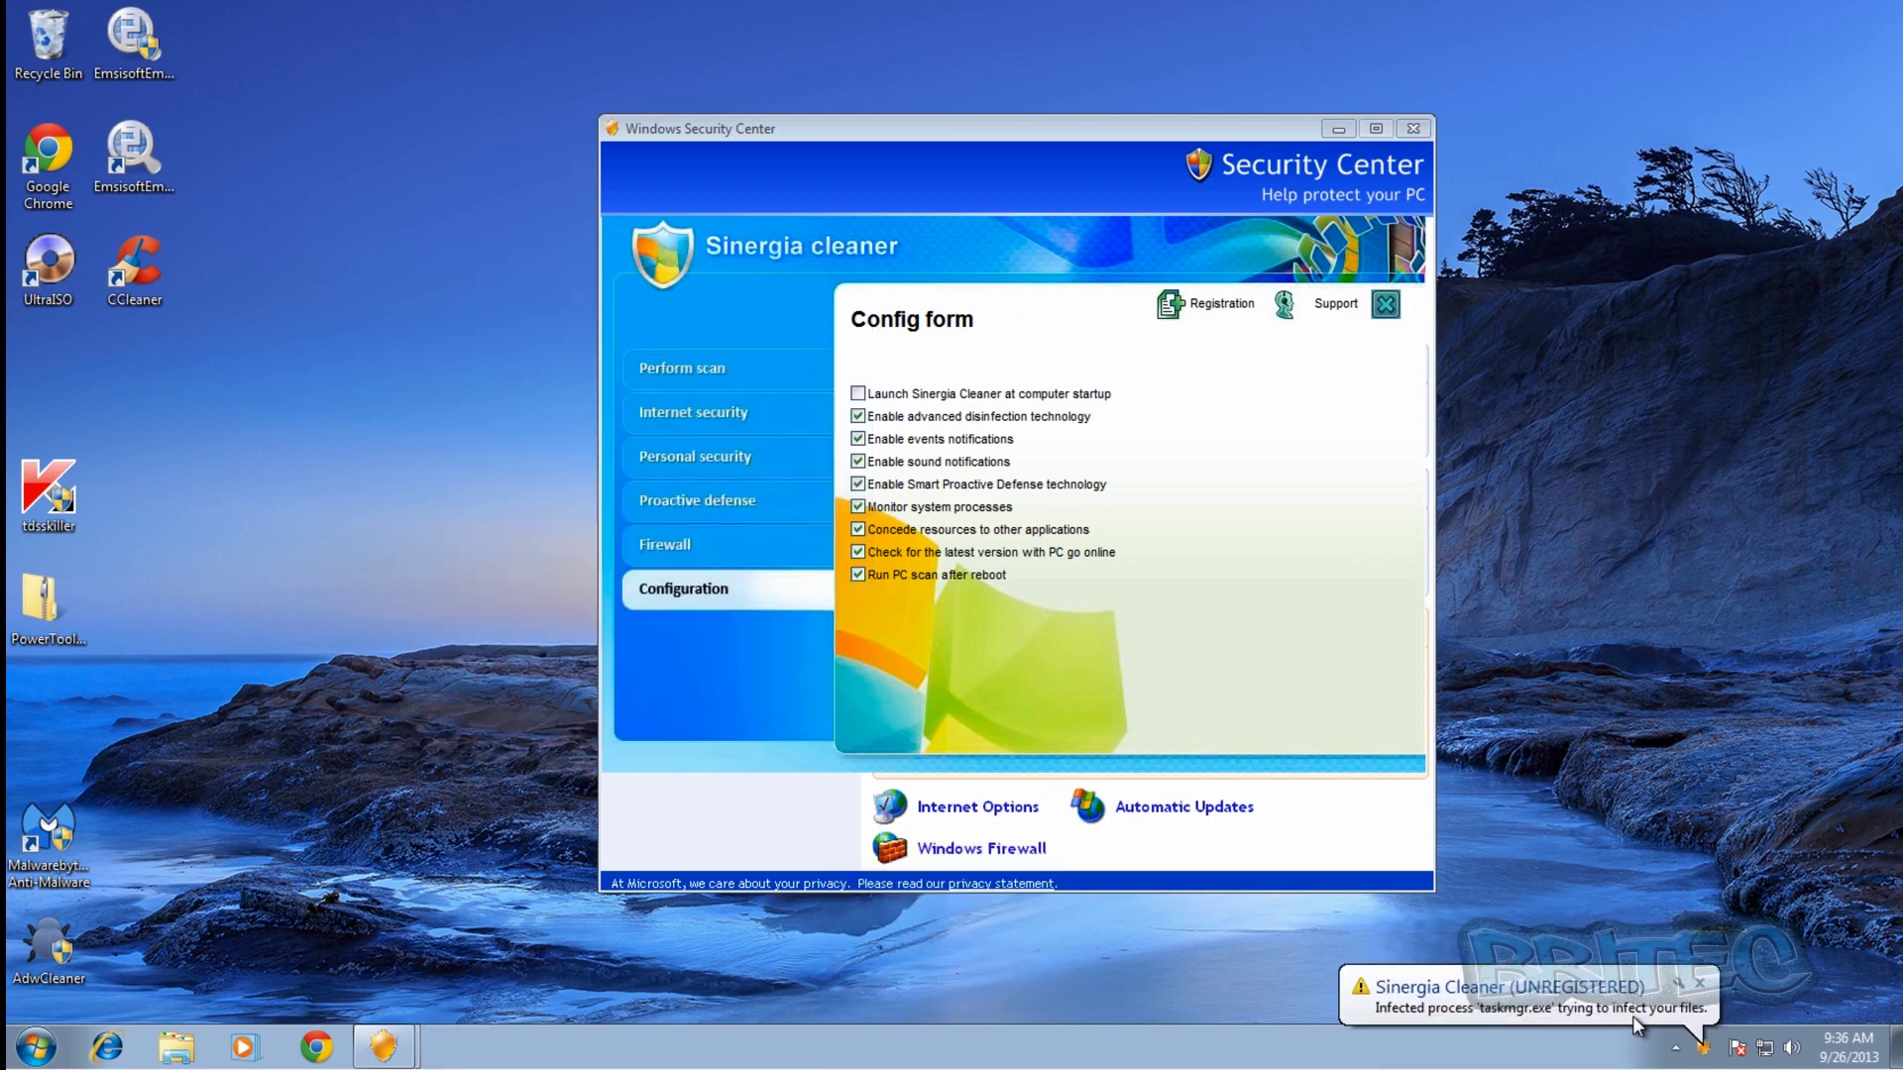
click(109, 1047)
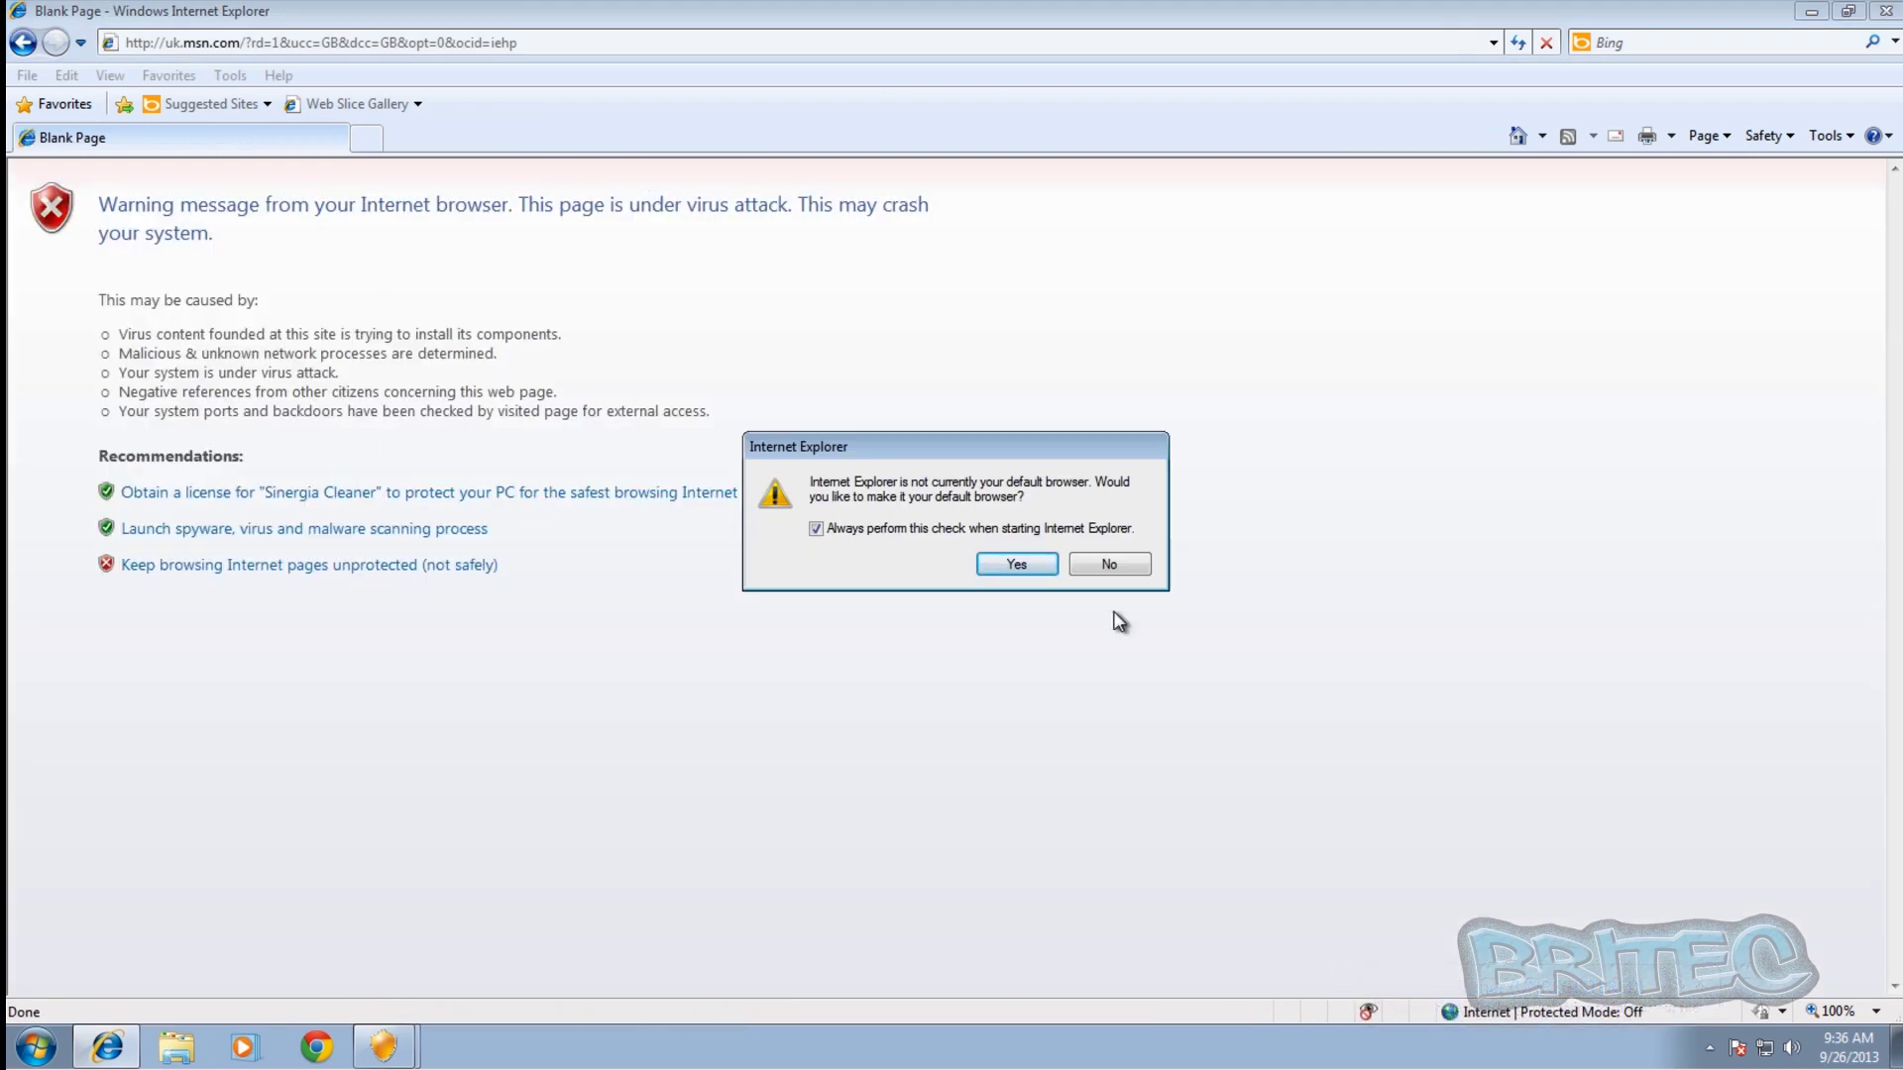
Decline making Internet Explorer the default browser and minimize its window
click(1105, 566)
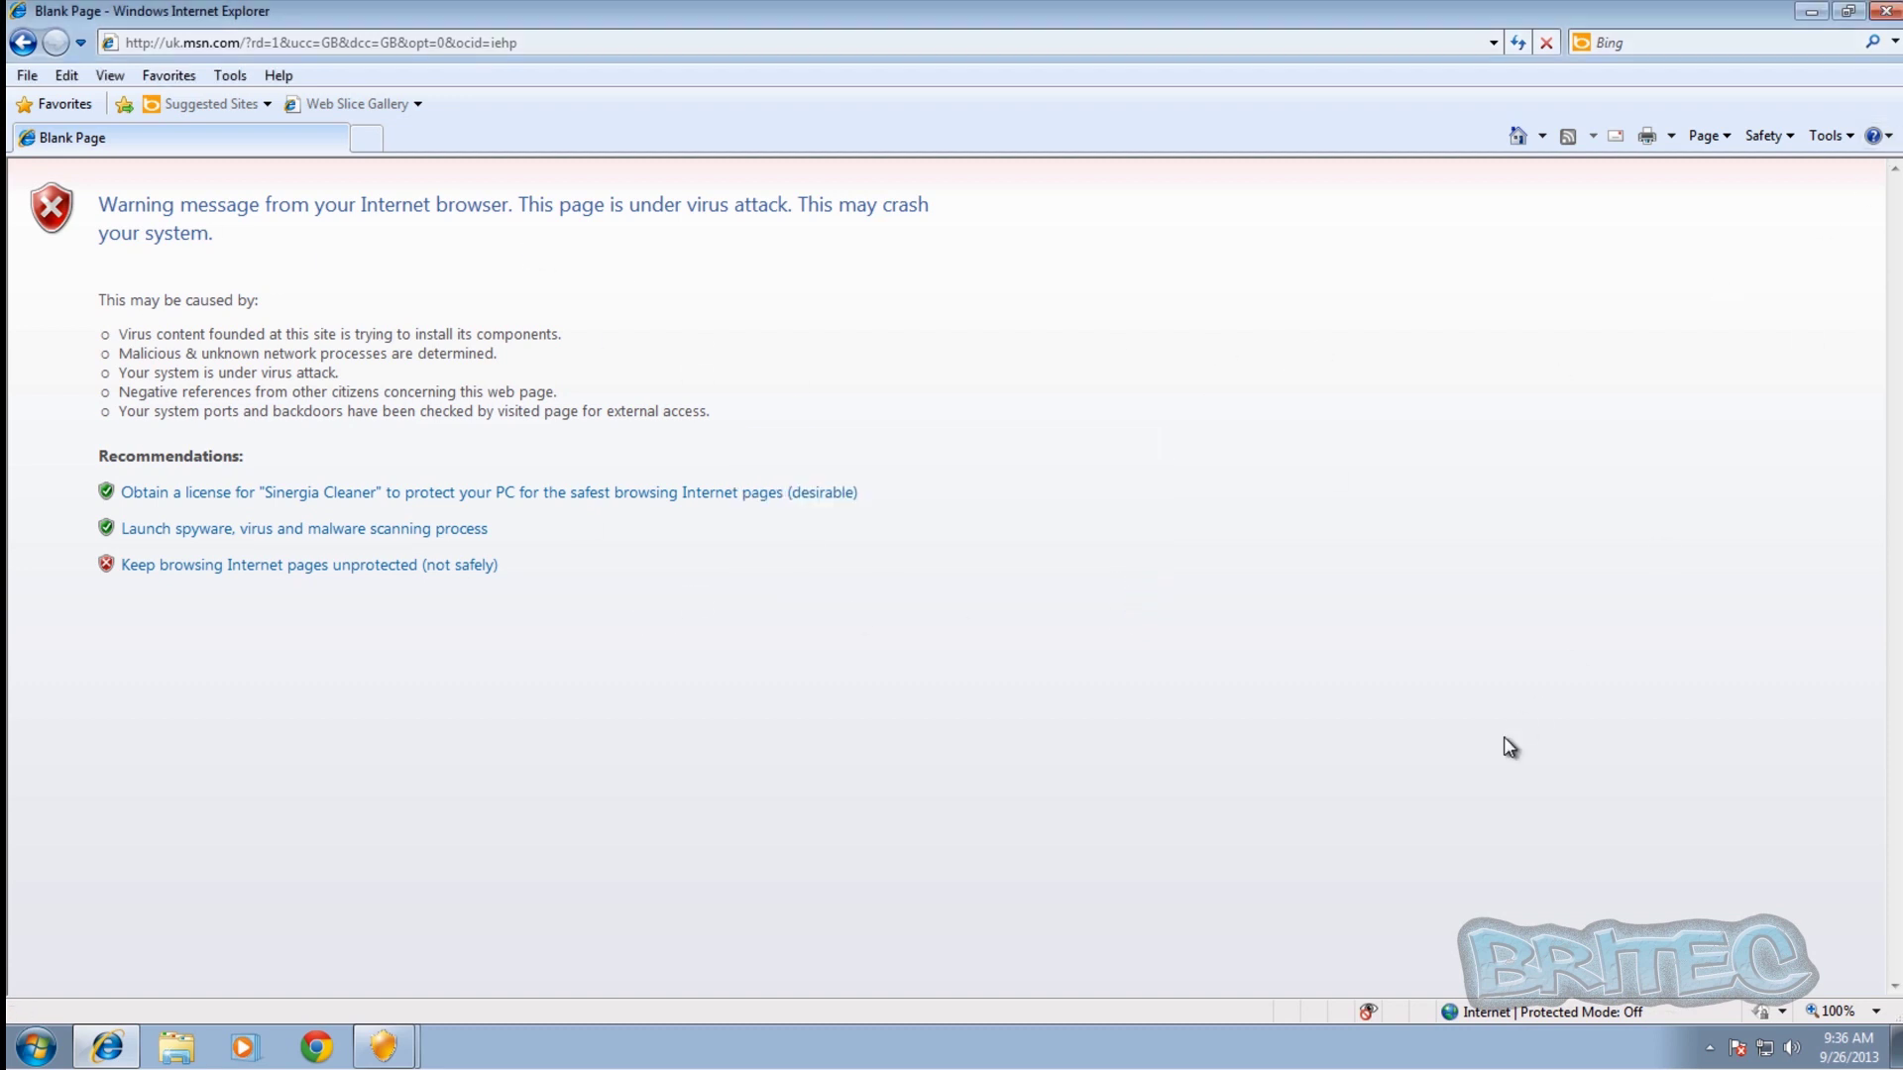
click(1809, 10)
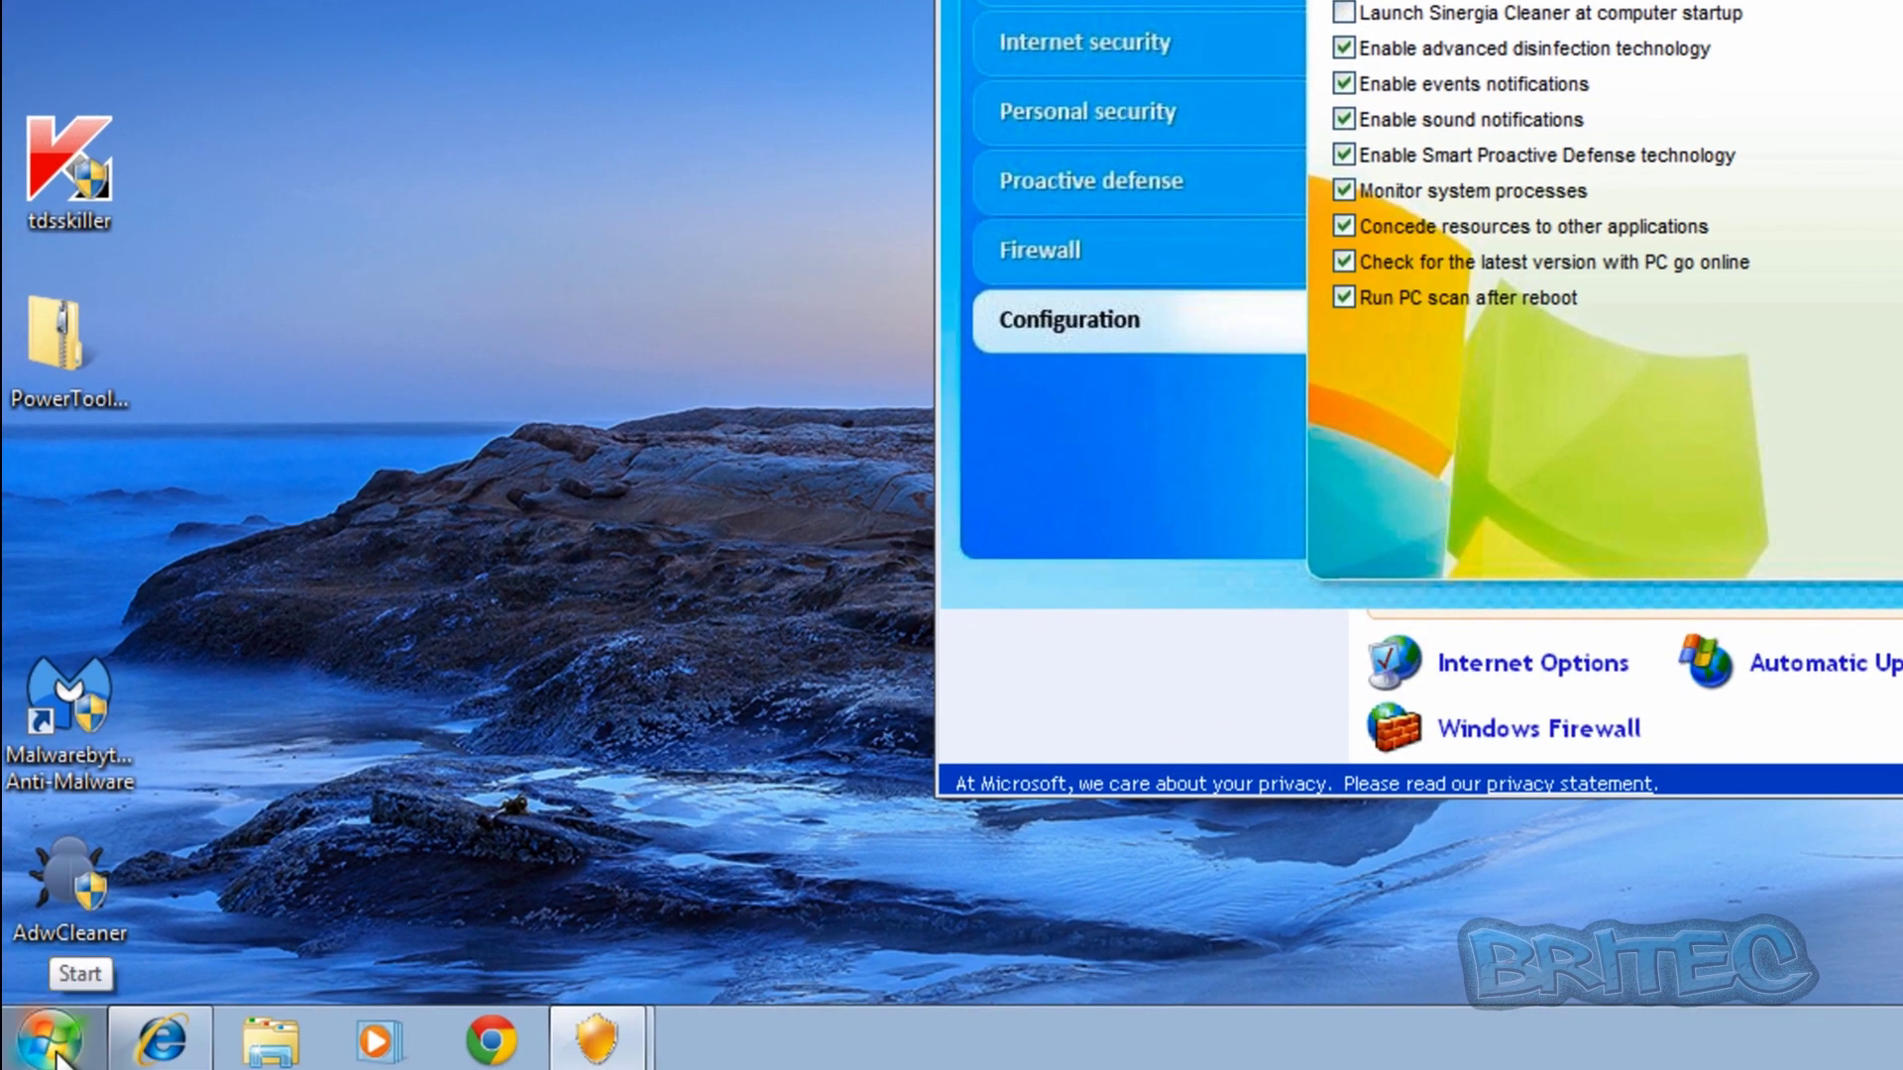
Browse from Computer through Local Disk (C:) and Users into the user's profile folder
click(54, 1056)
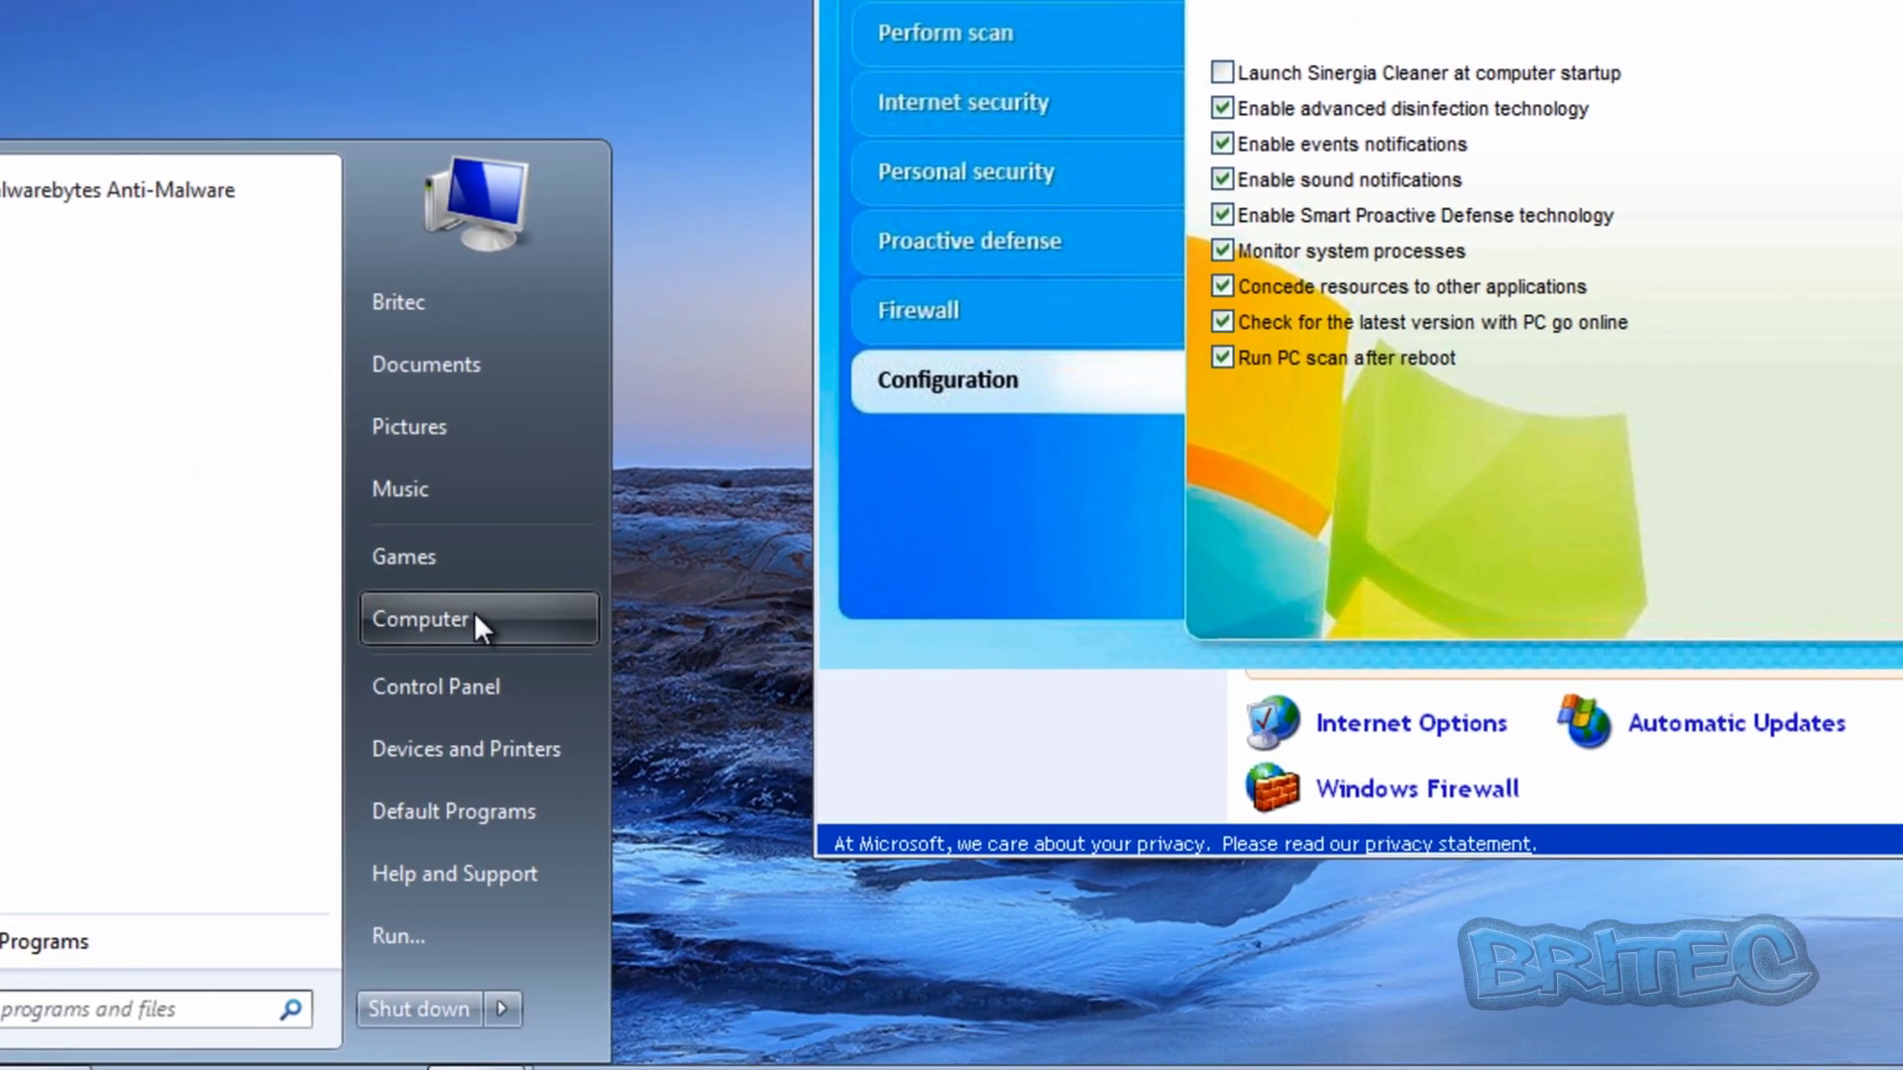
click(621, 550)
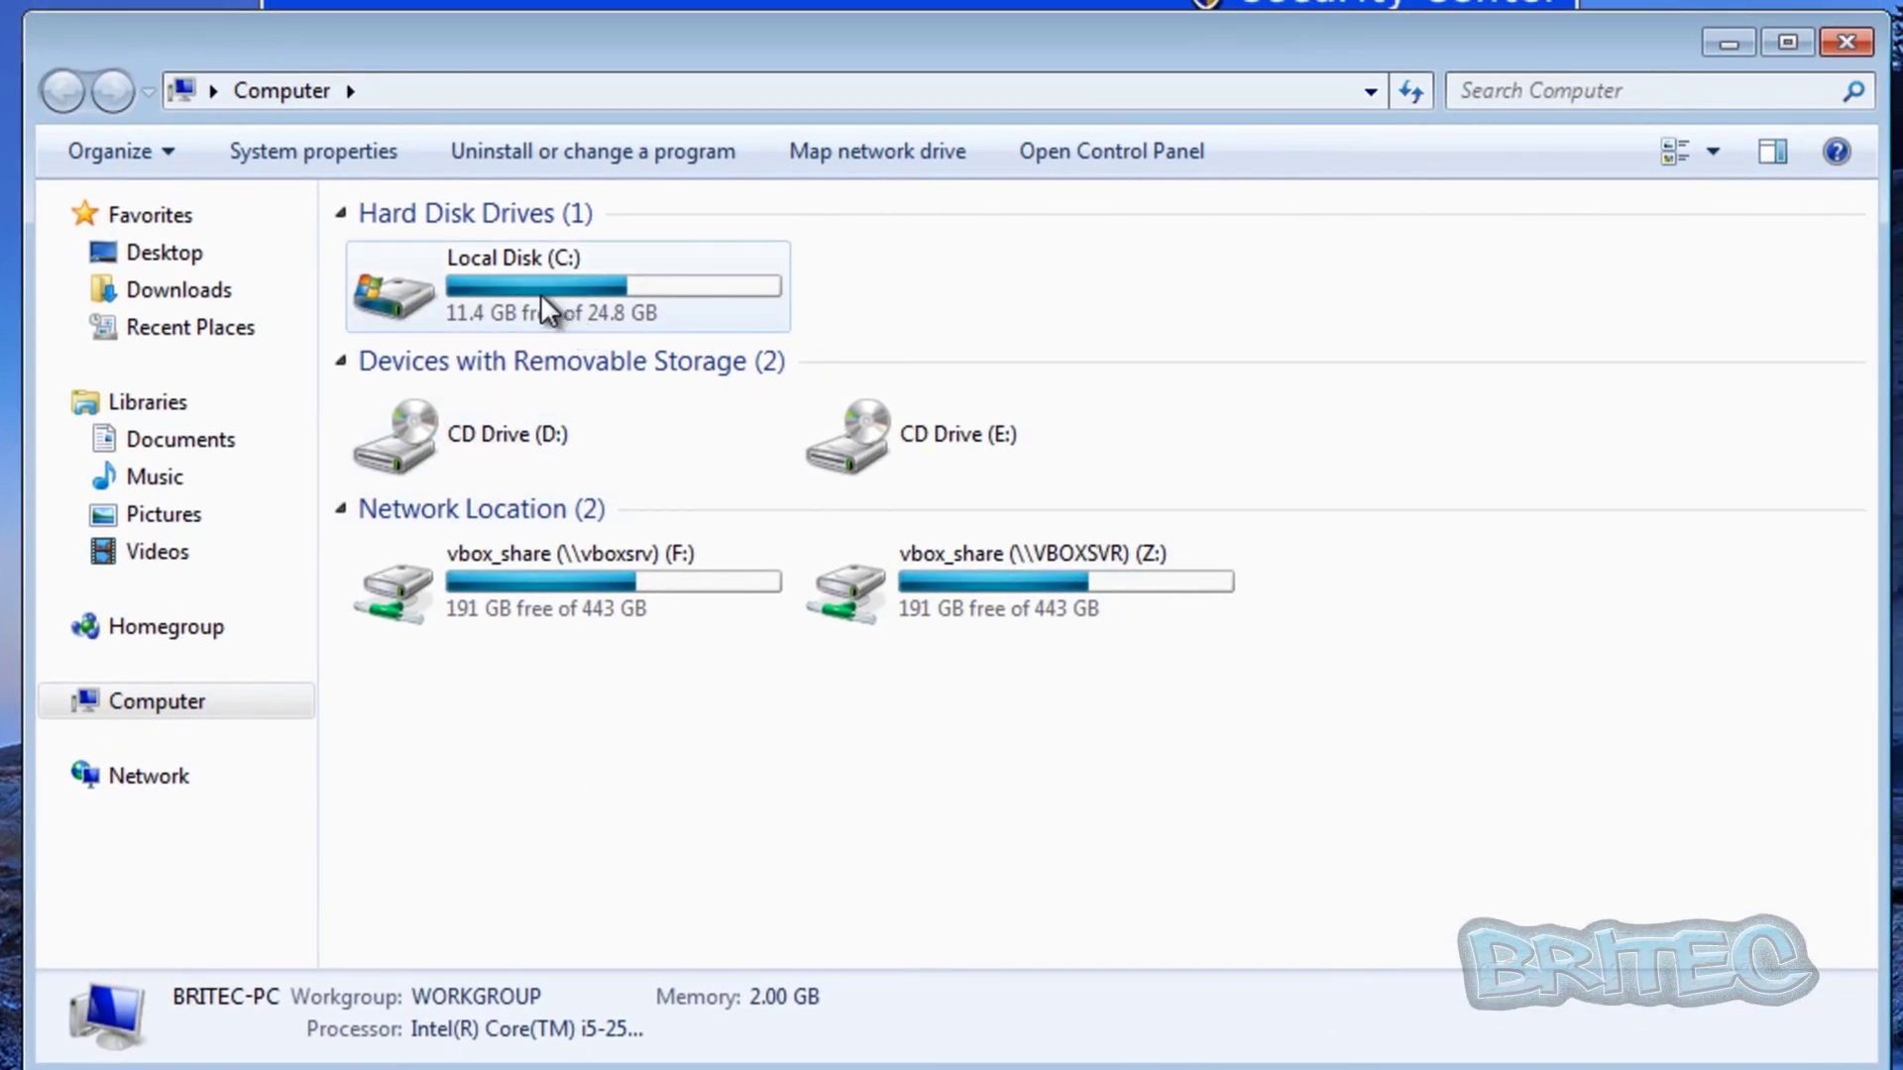
double_click(525, 282)
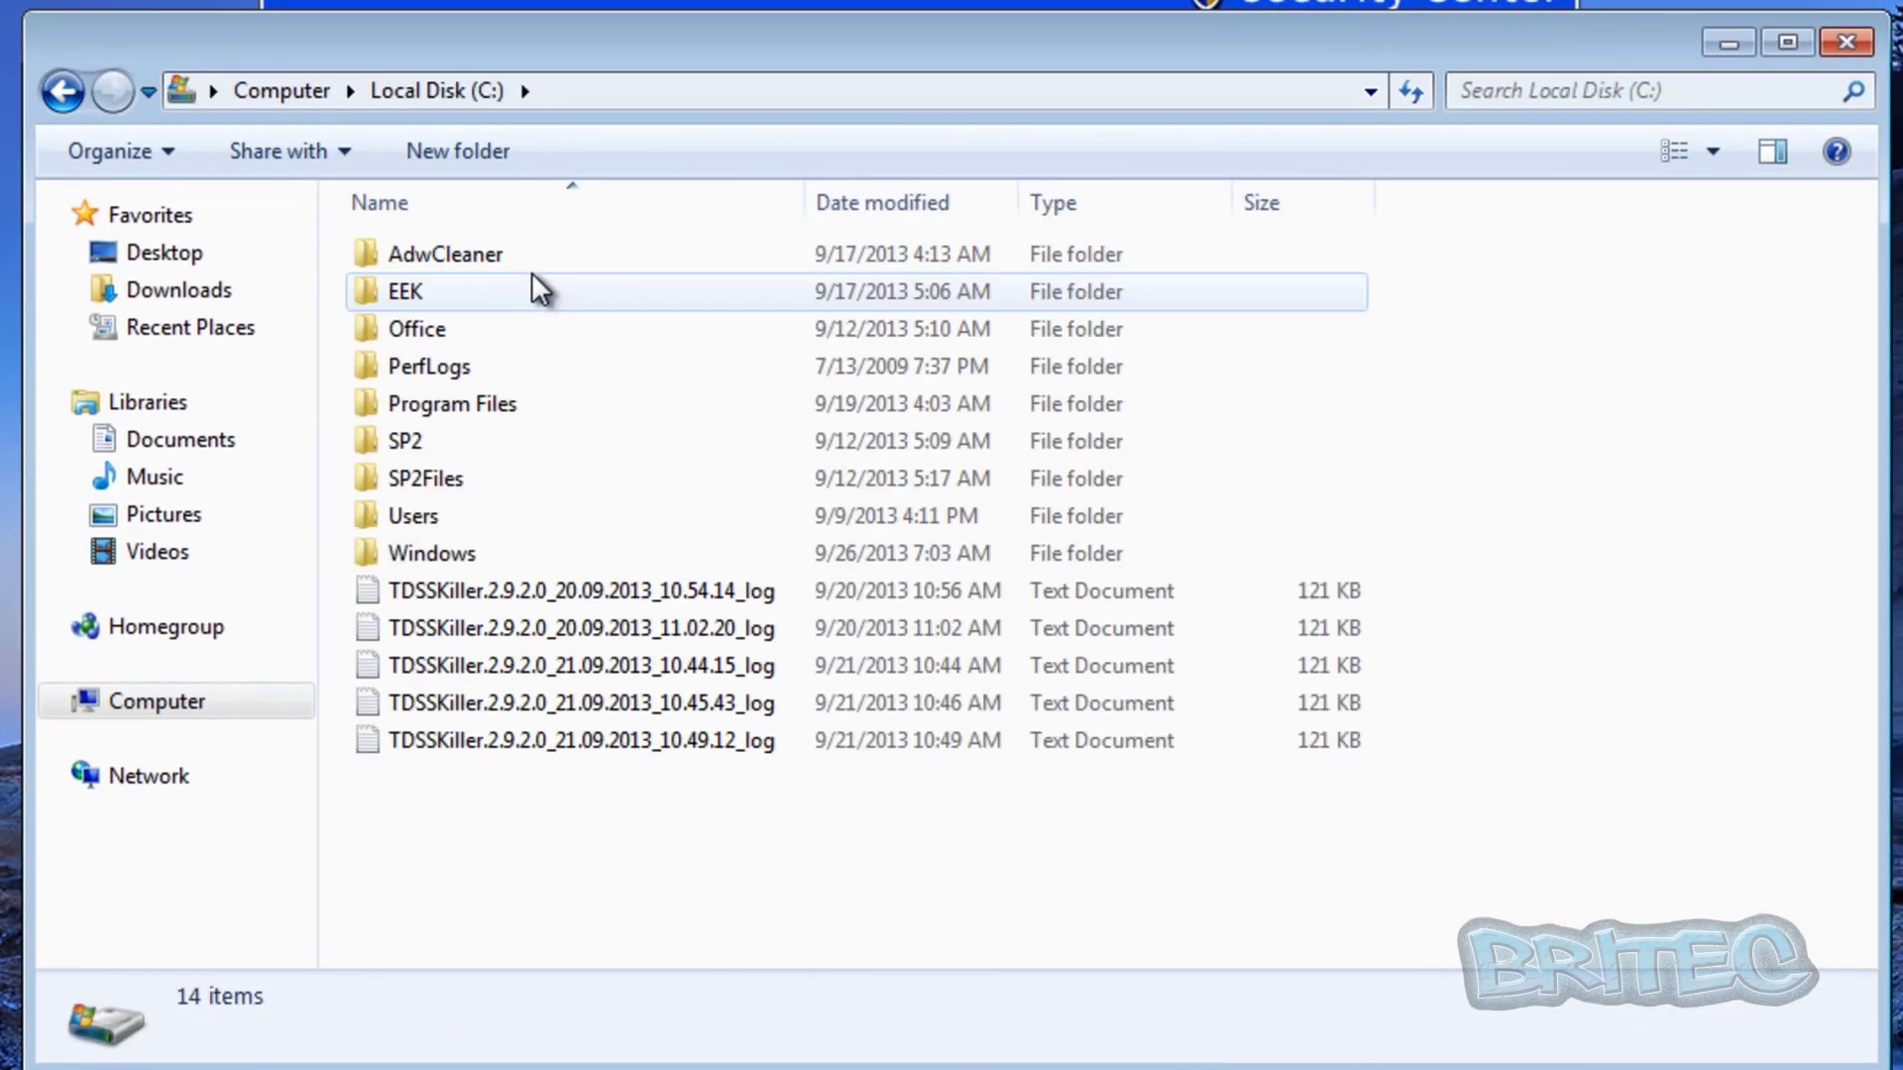
double_click(396, 518)
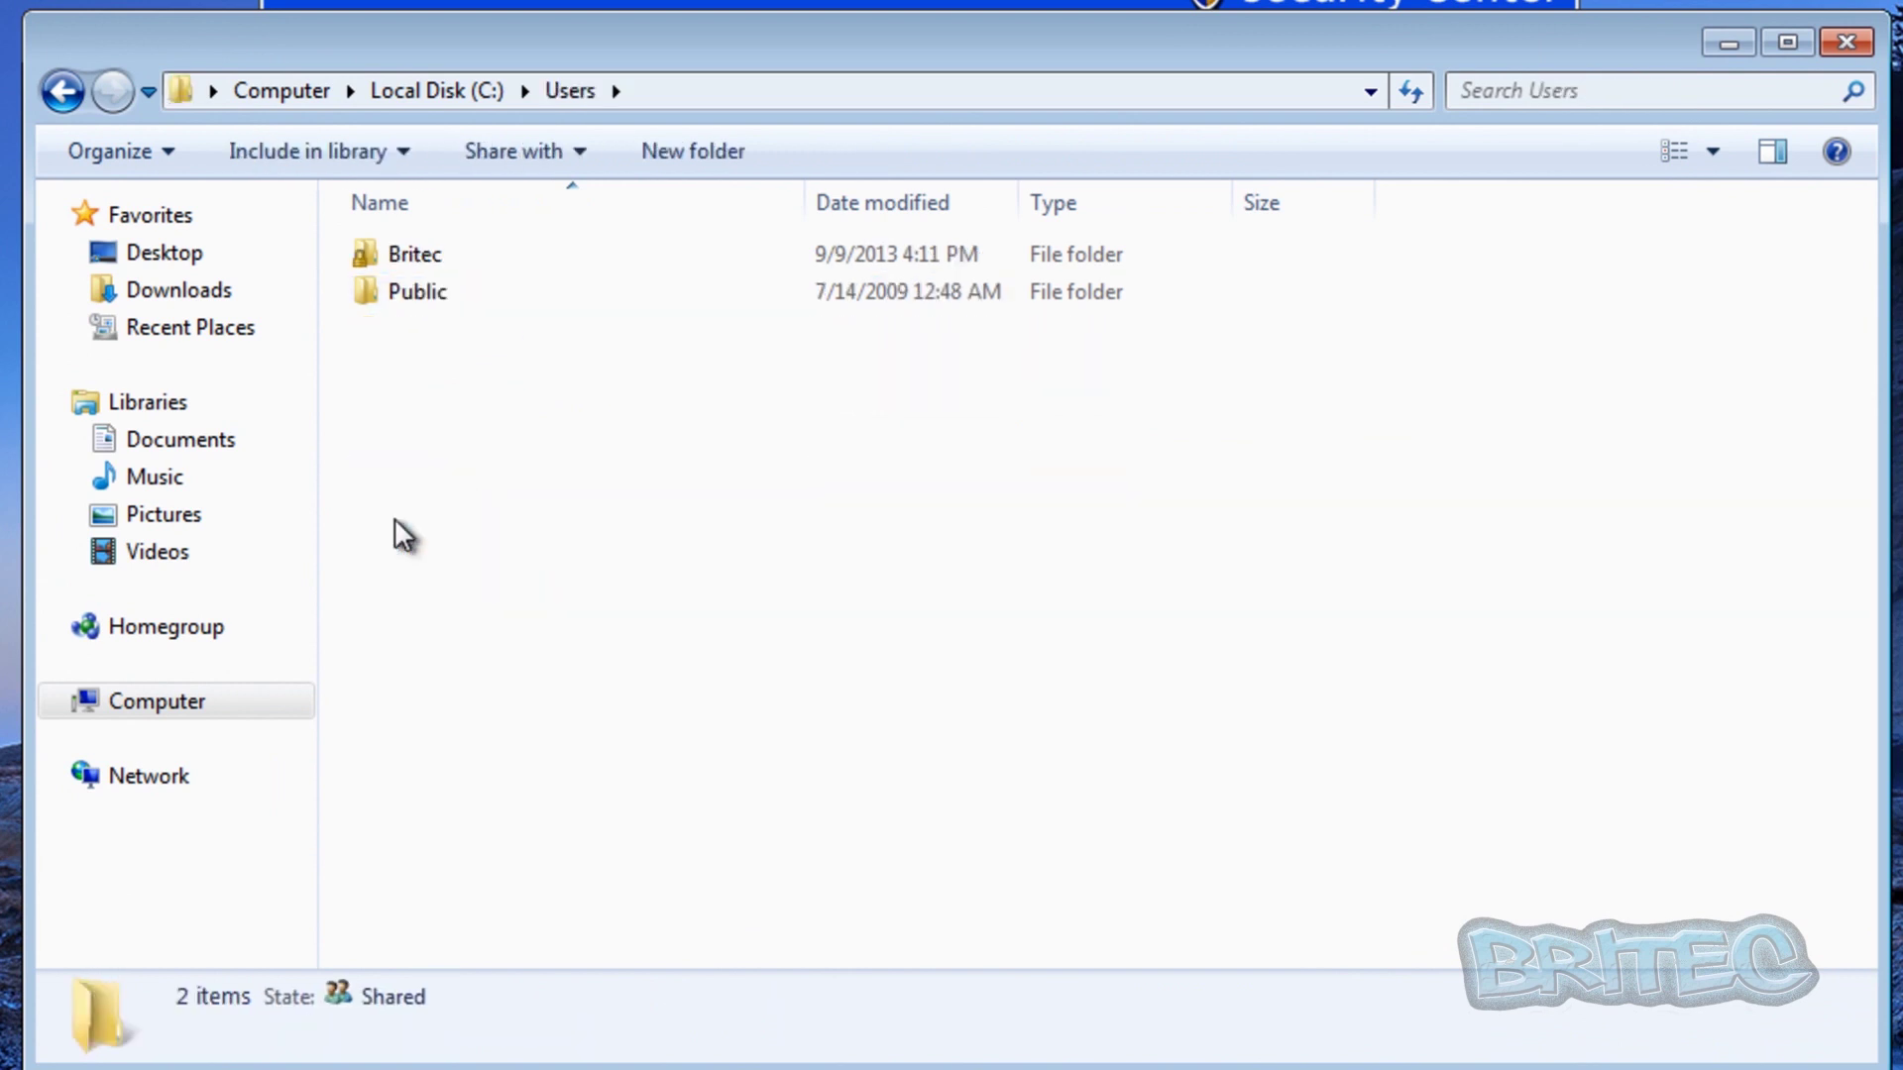
double_click(413, 259)
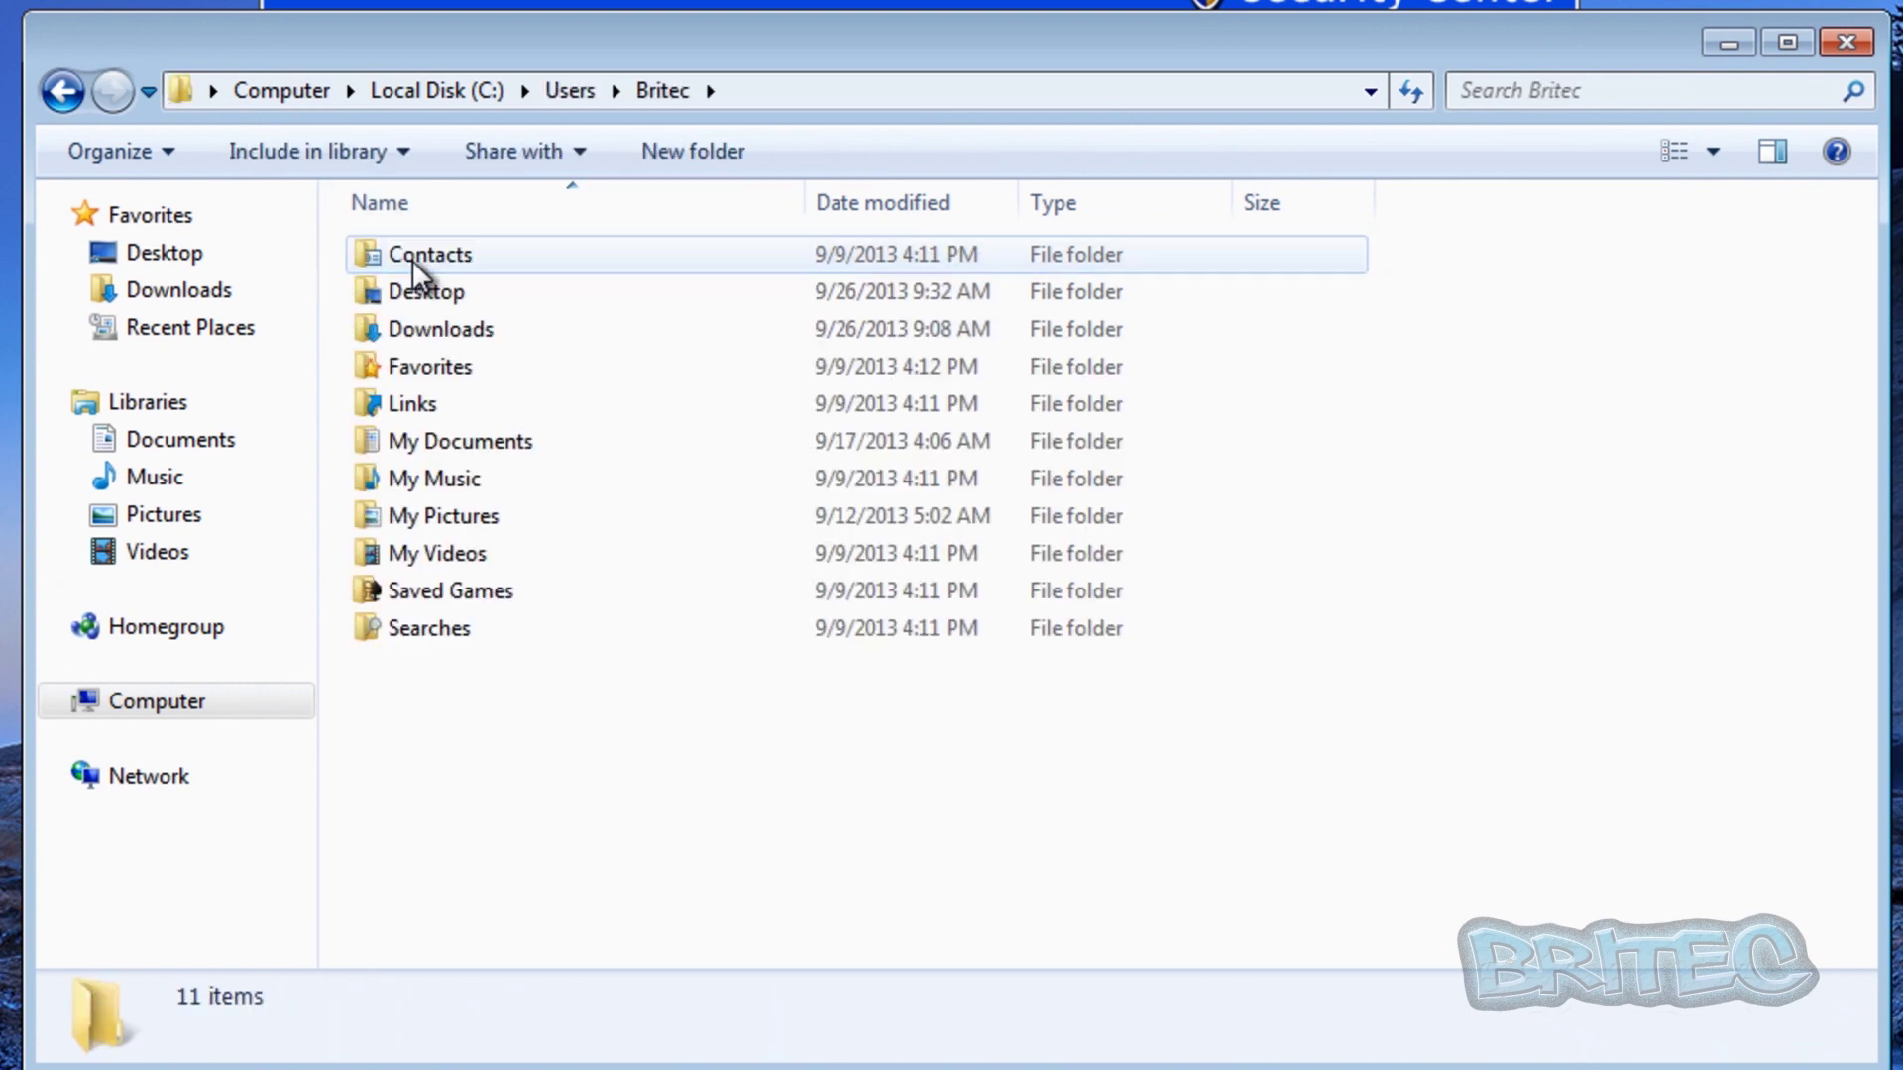
Set folder options to show hidden files, folders and drives and show known file extensions
click(170, 157)
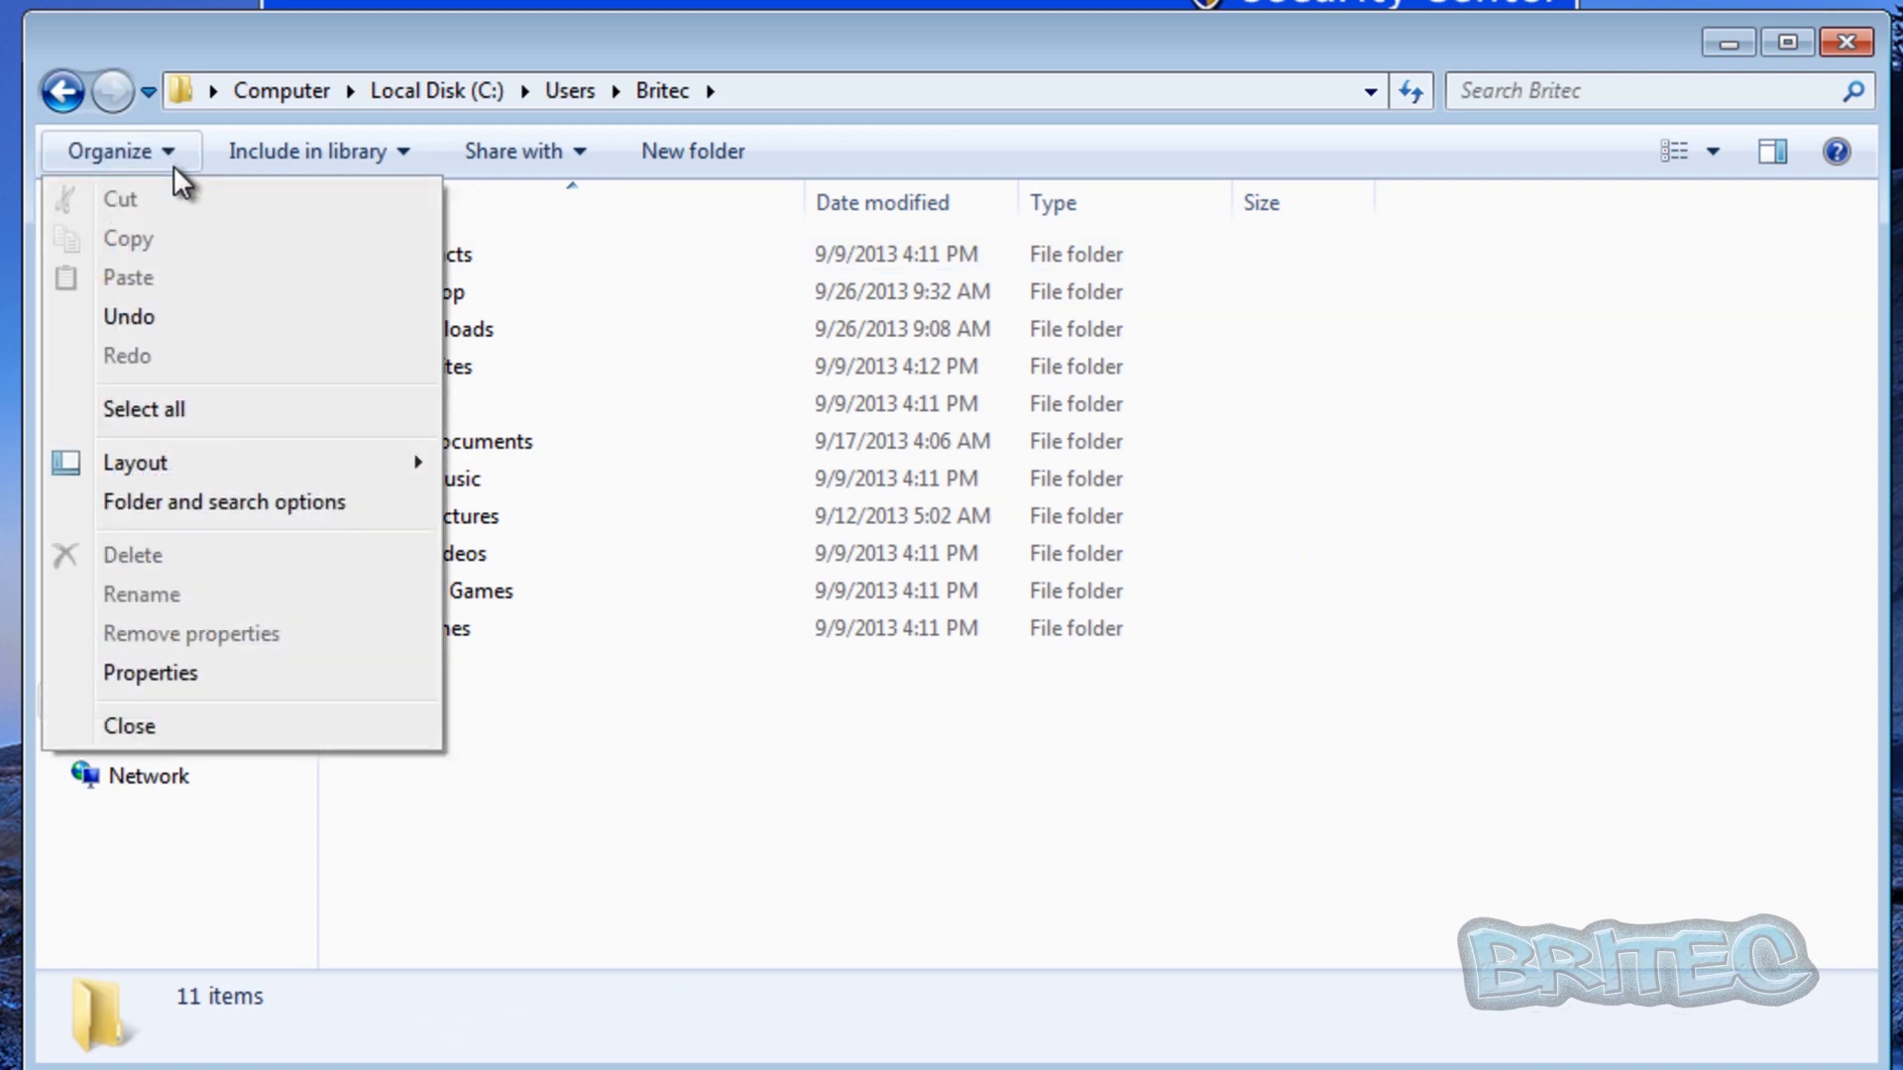
click(216, 502)
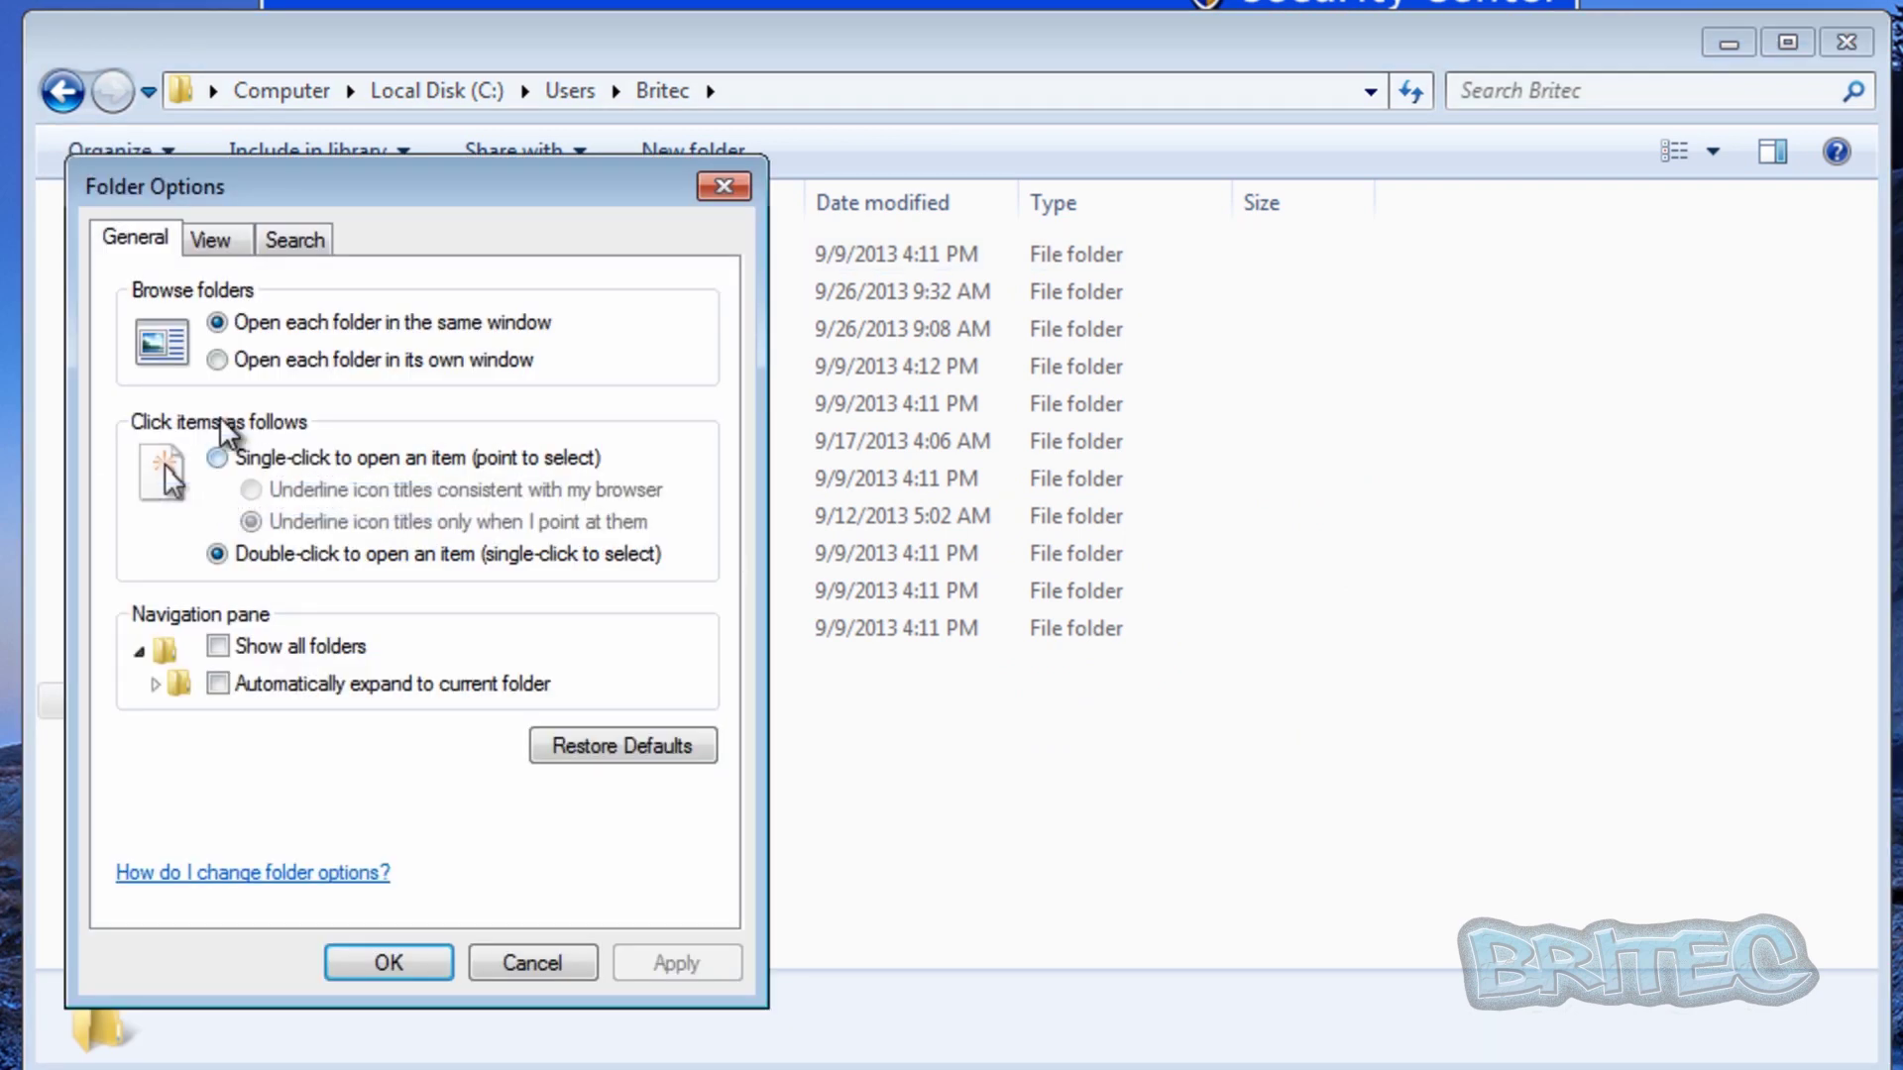
click(210, 238)
click(209, 735)
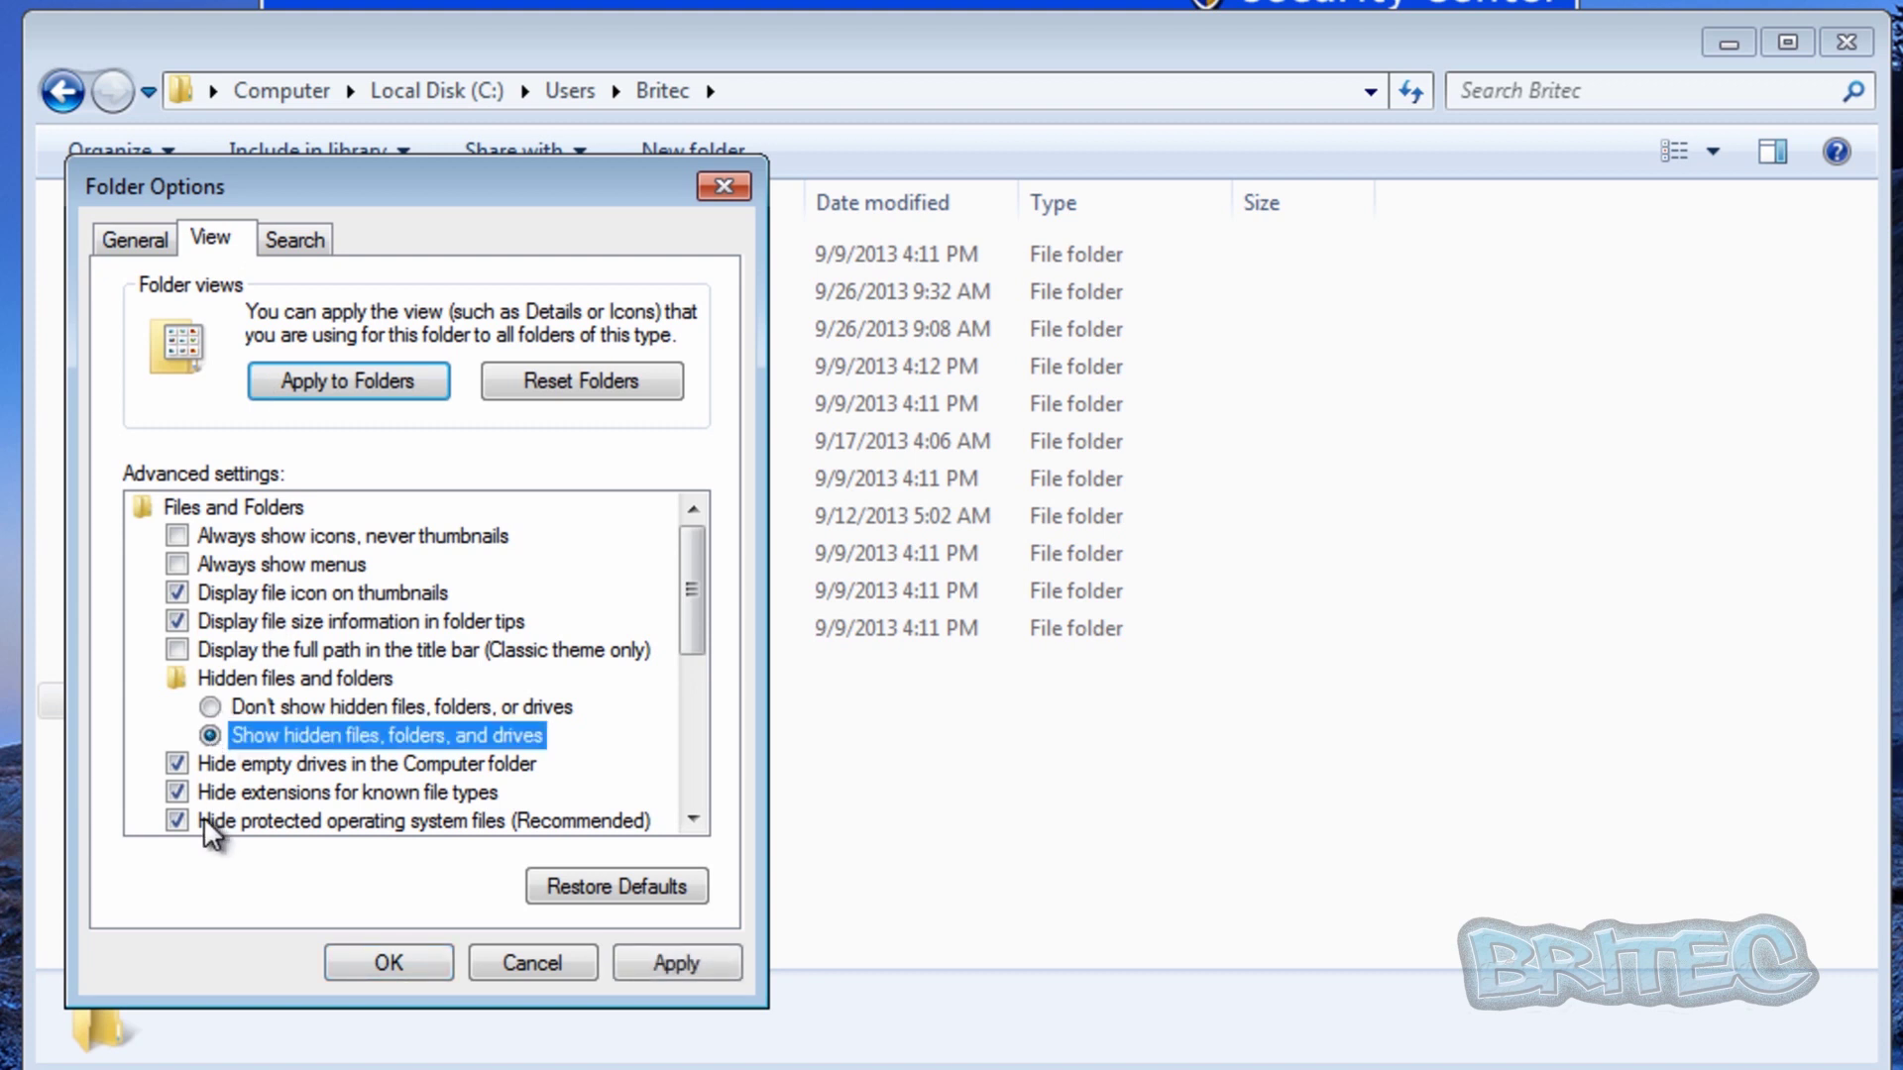
click(178, 791)
click(438, 960)
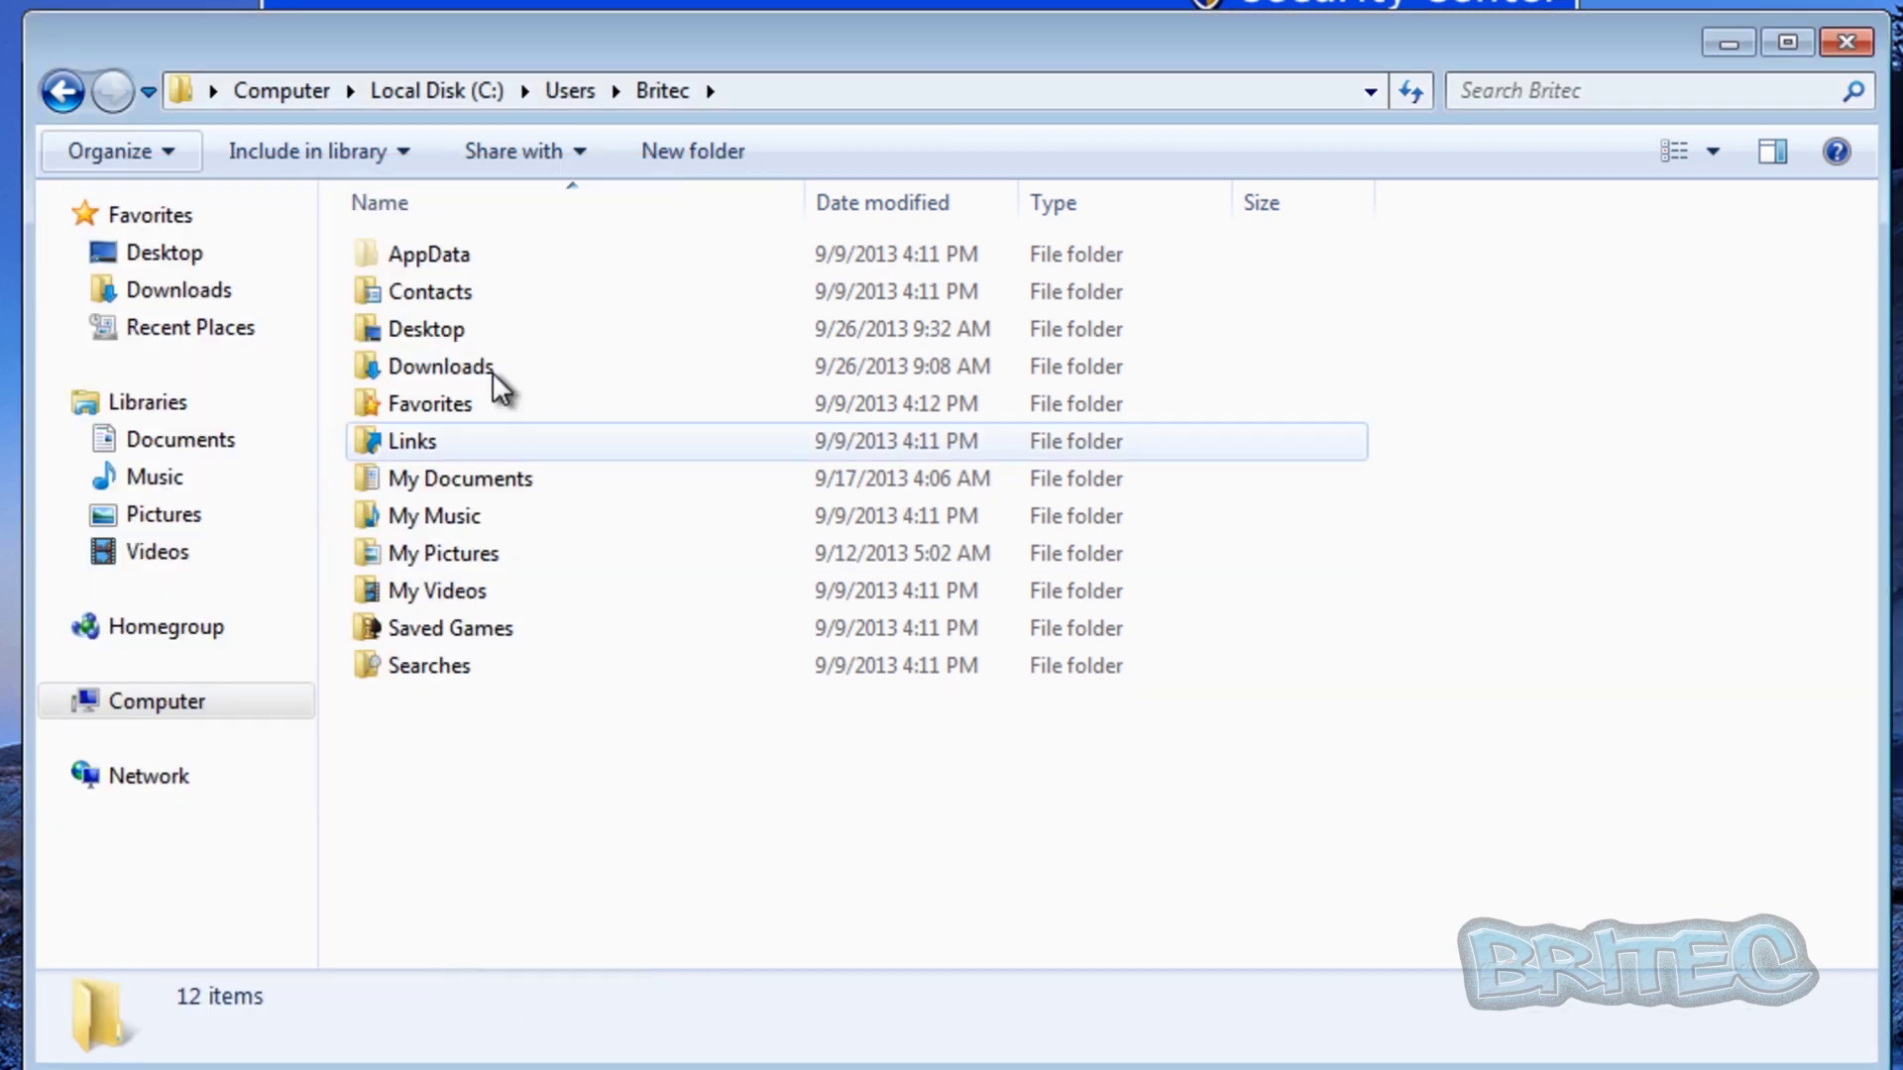
Open AppData\Local\Temp to find sinergia_cleaner.exe, then minimize the folder window
double_click(432, 251)
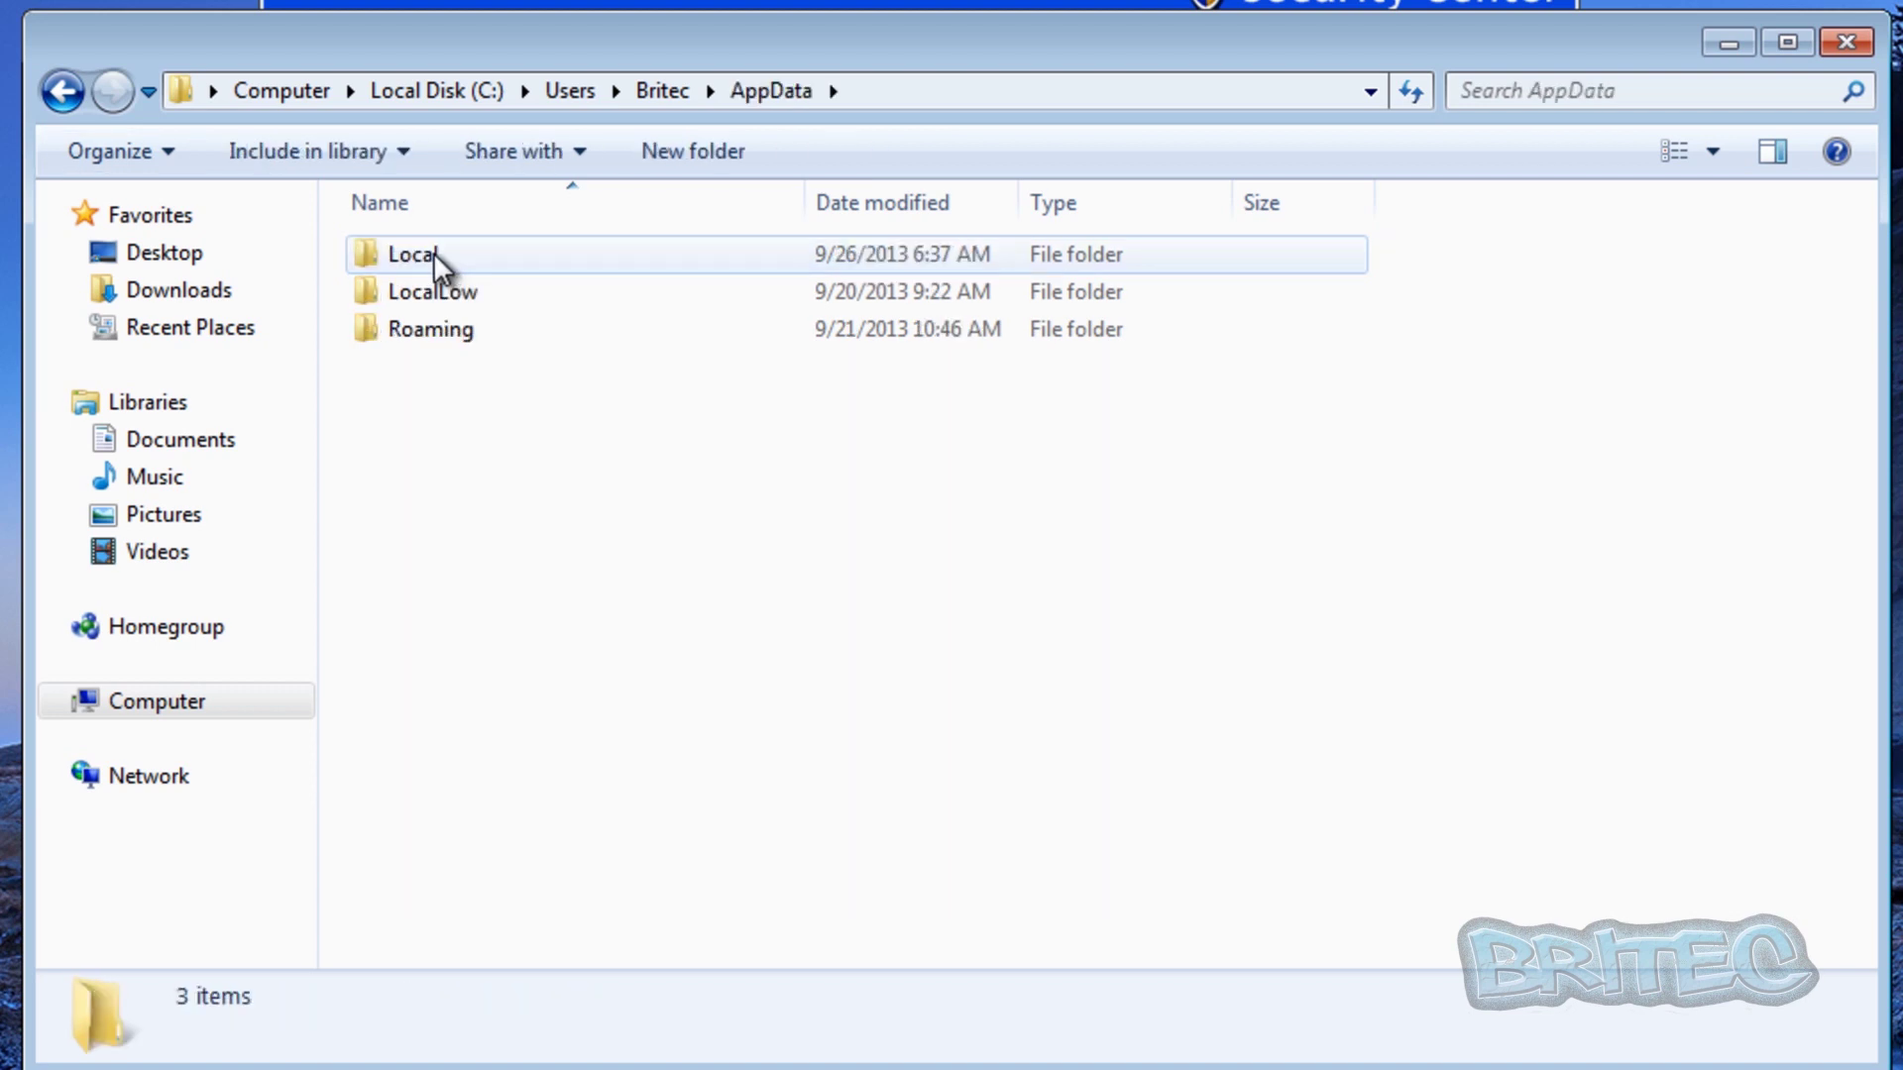
double_click(415, 258)
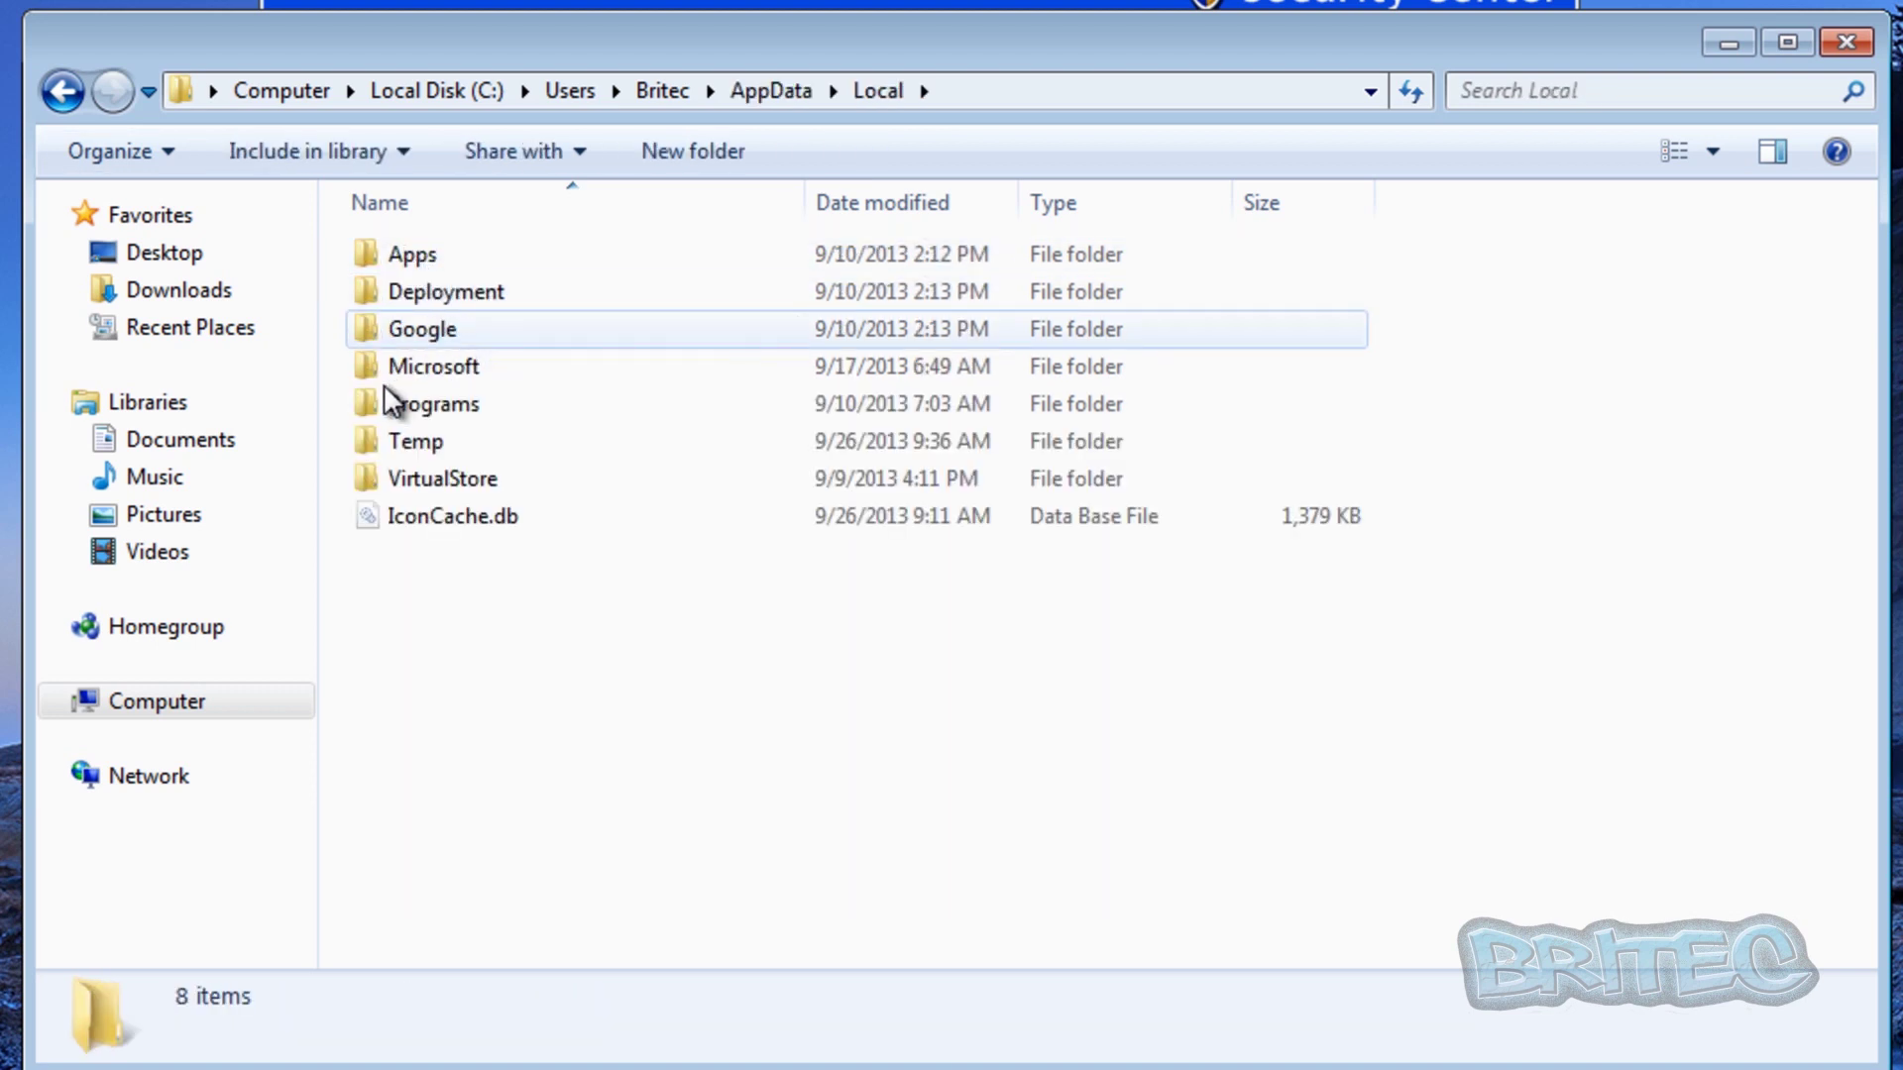
double_click(422, 442)
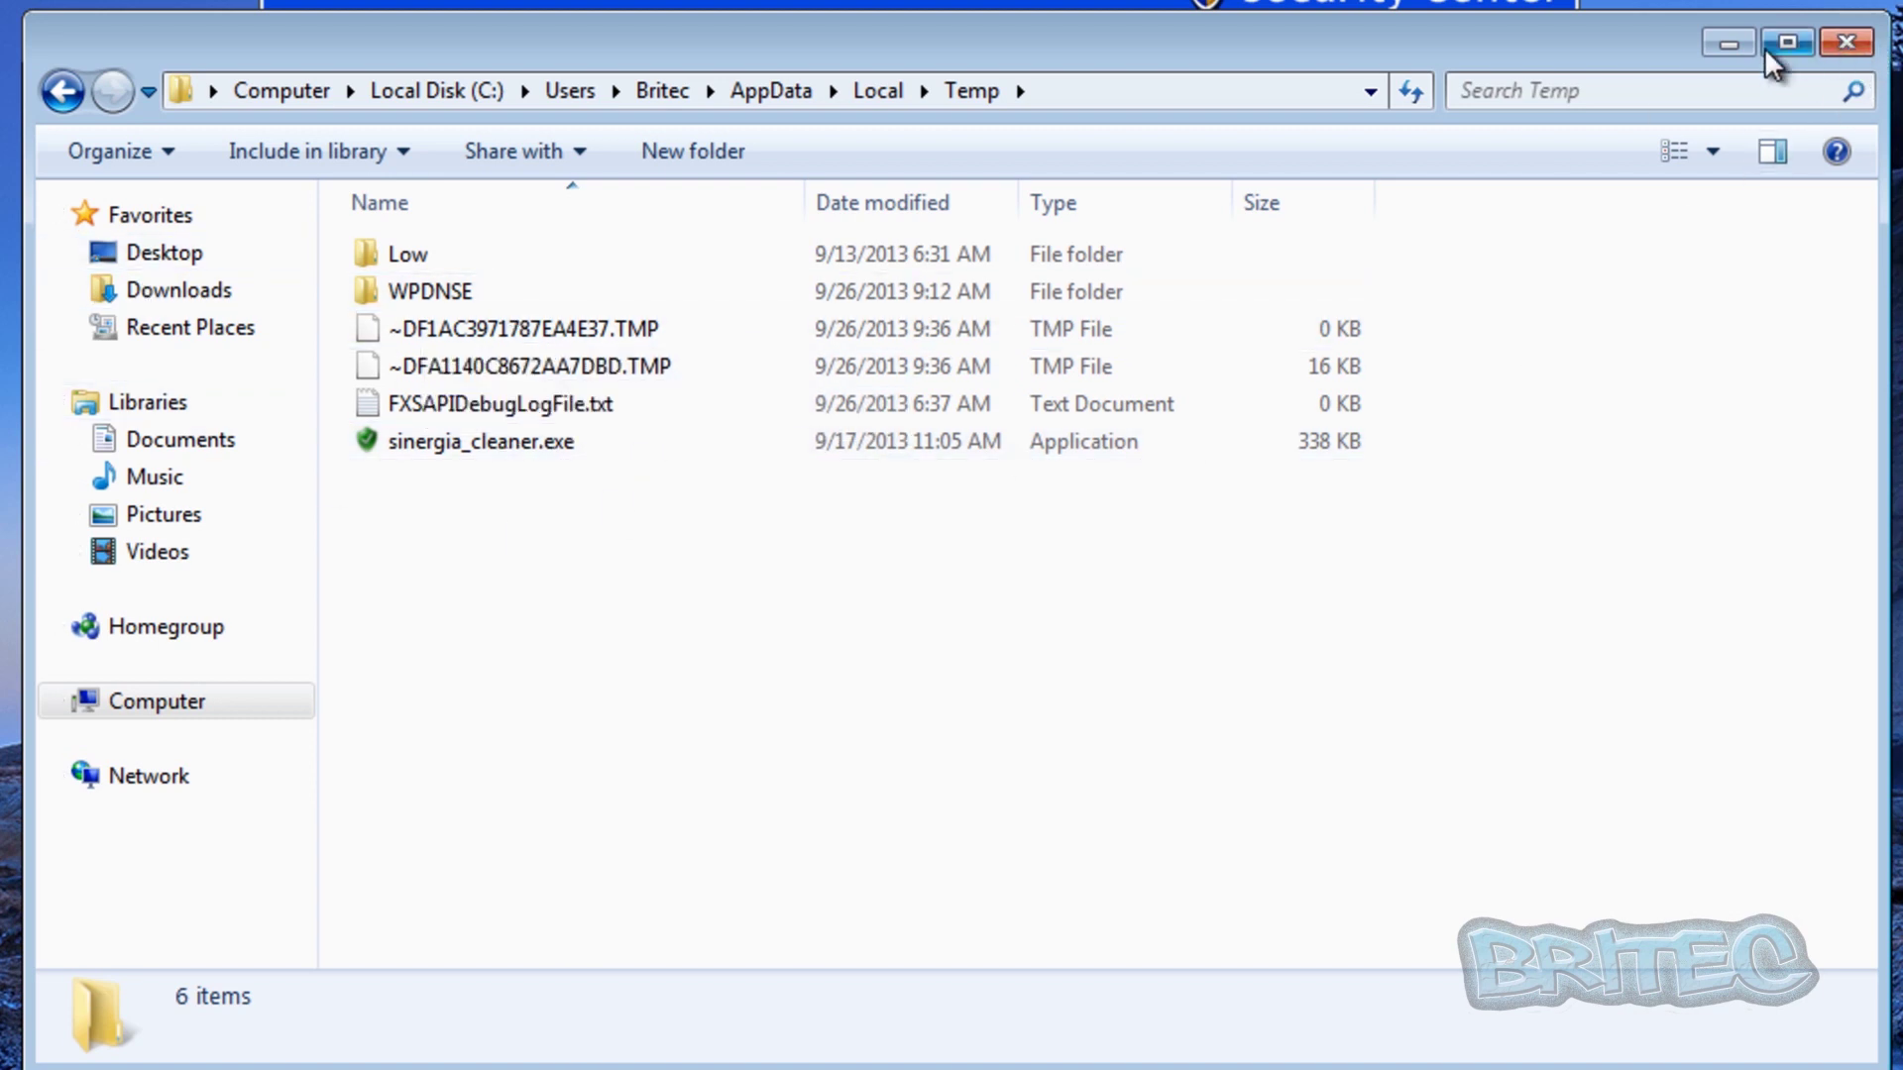
click(1727, 45)
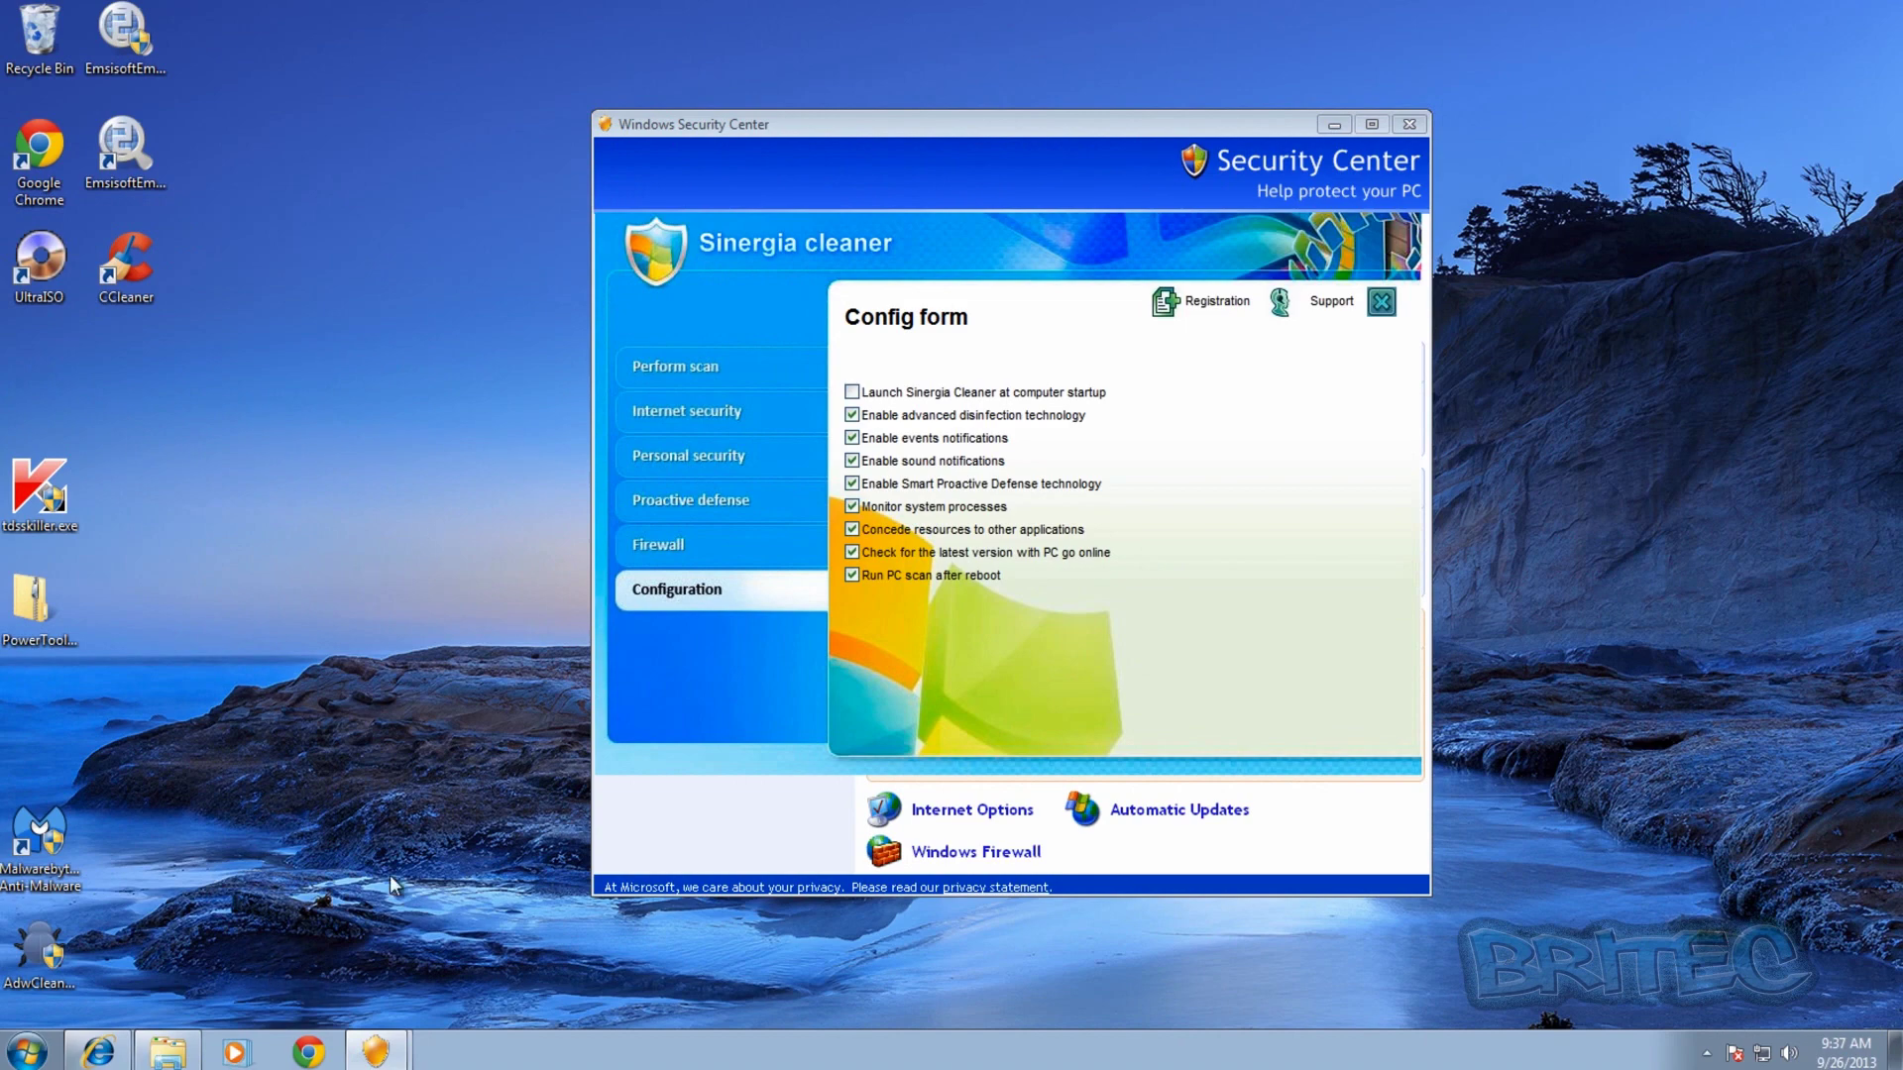
click(98, 1051)
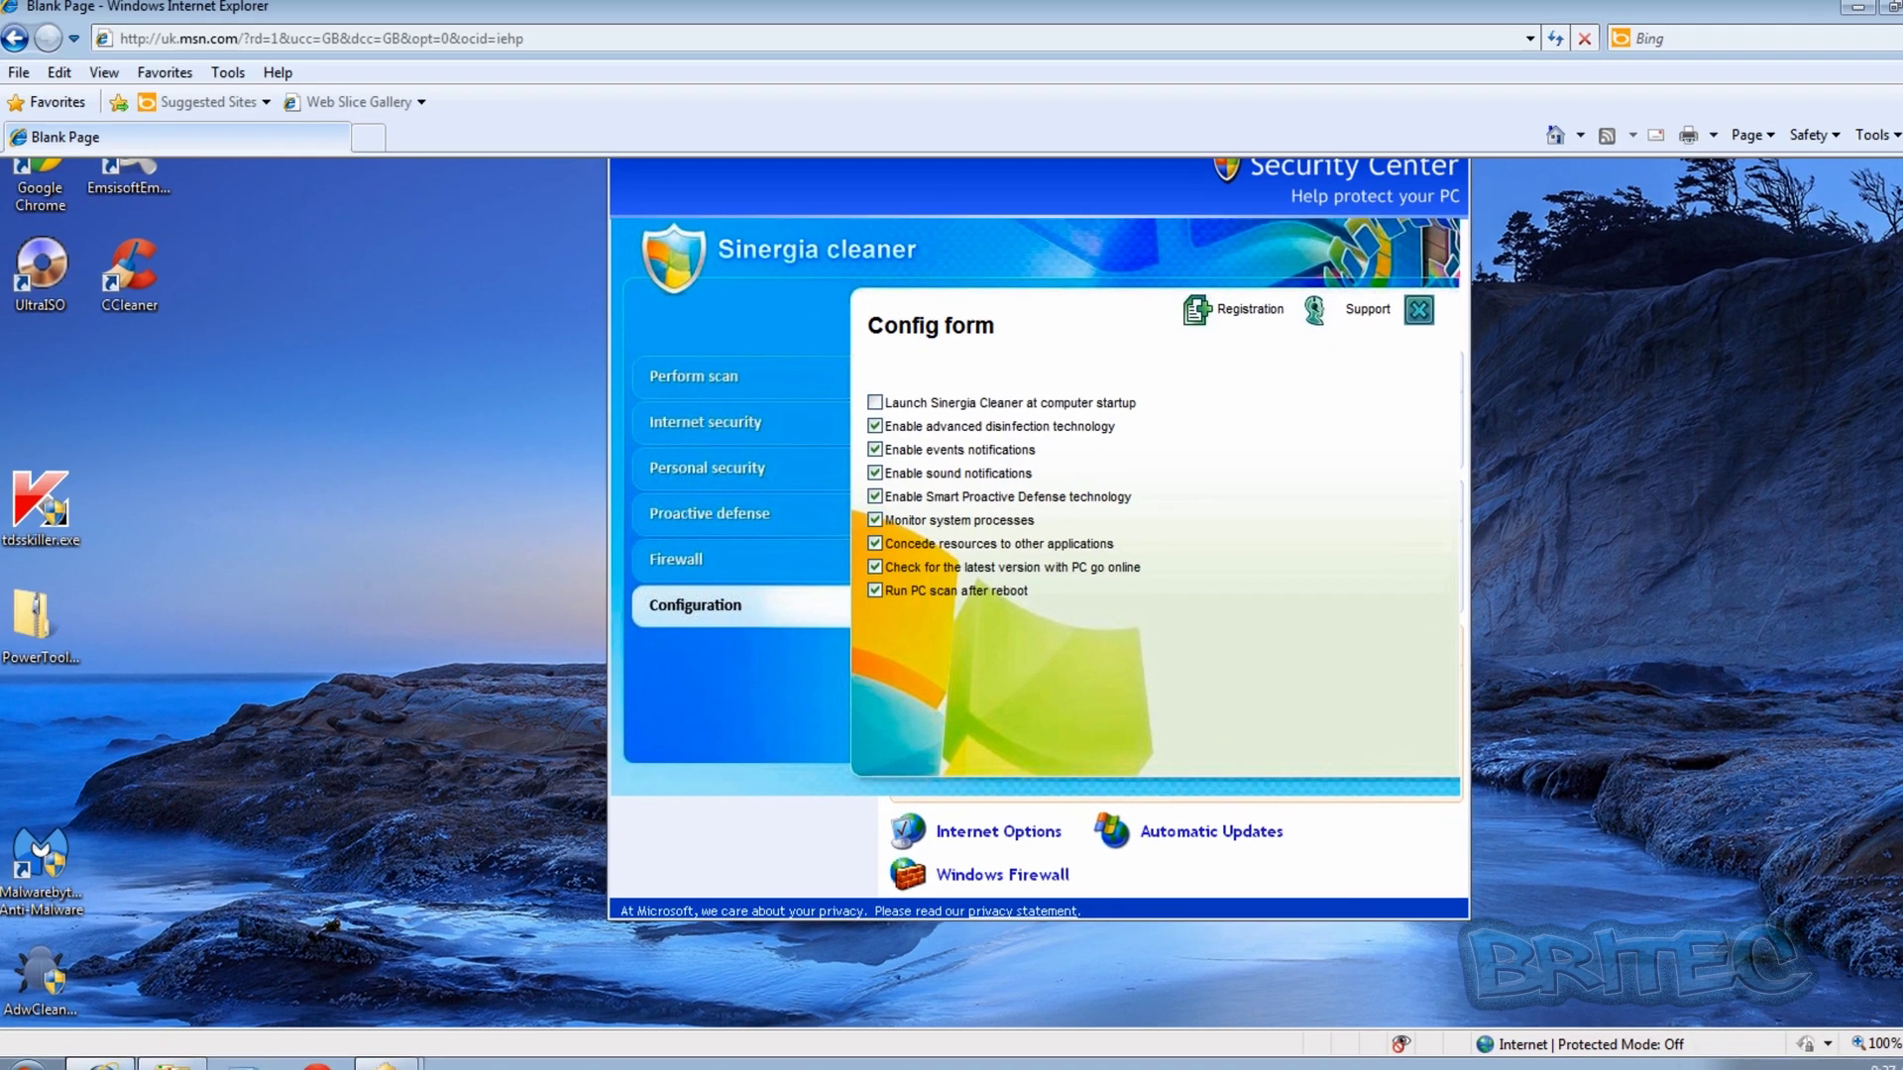
click(283, 42)
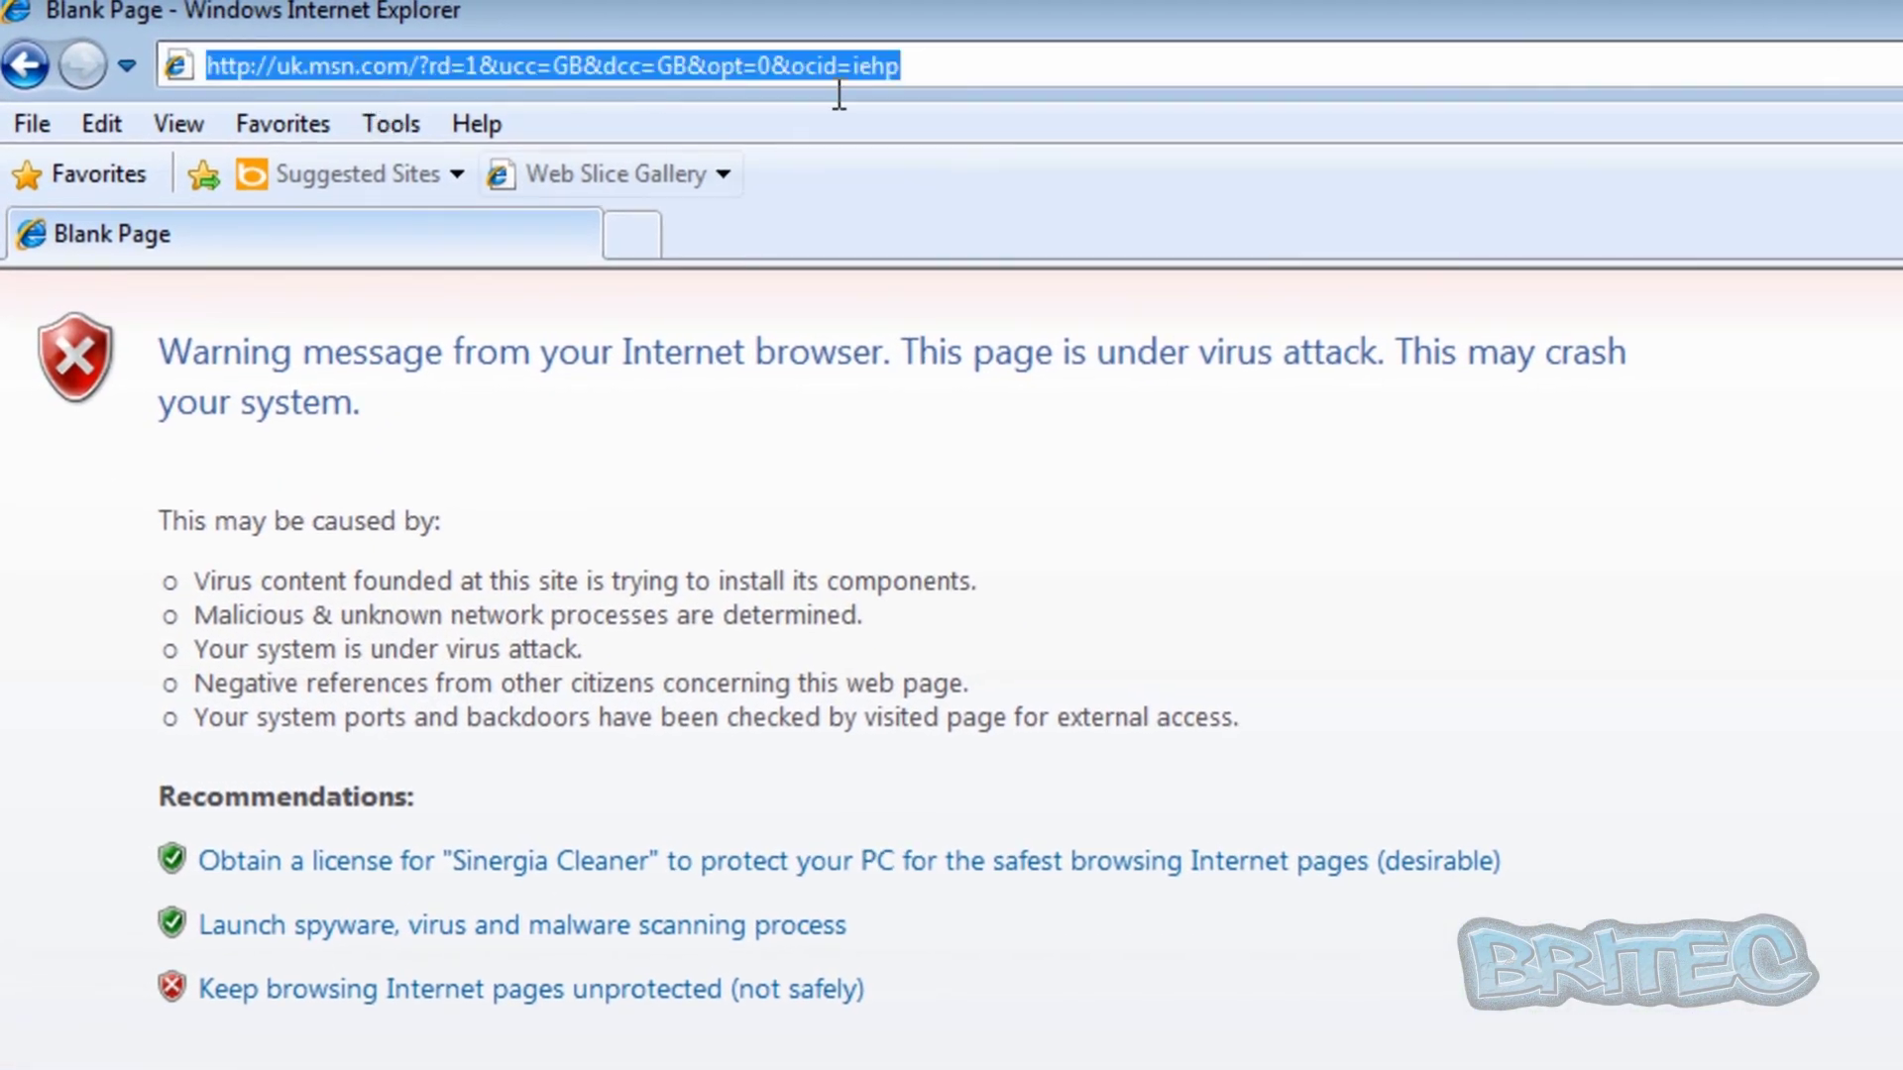
drag(925, 64, 278, 69)
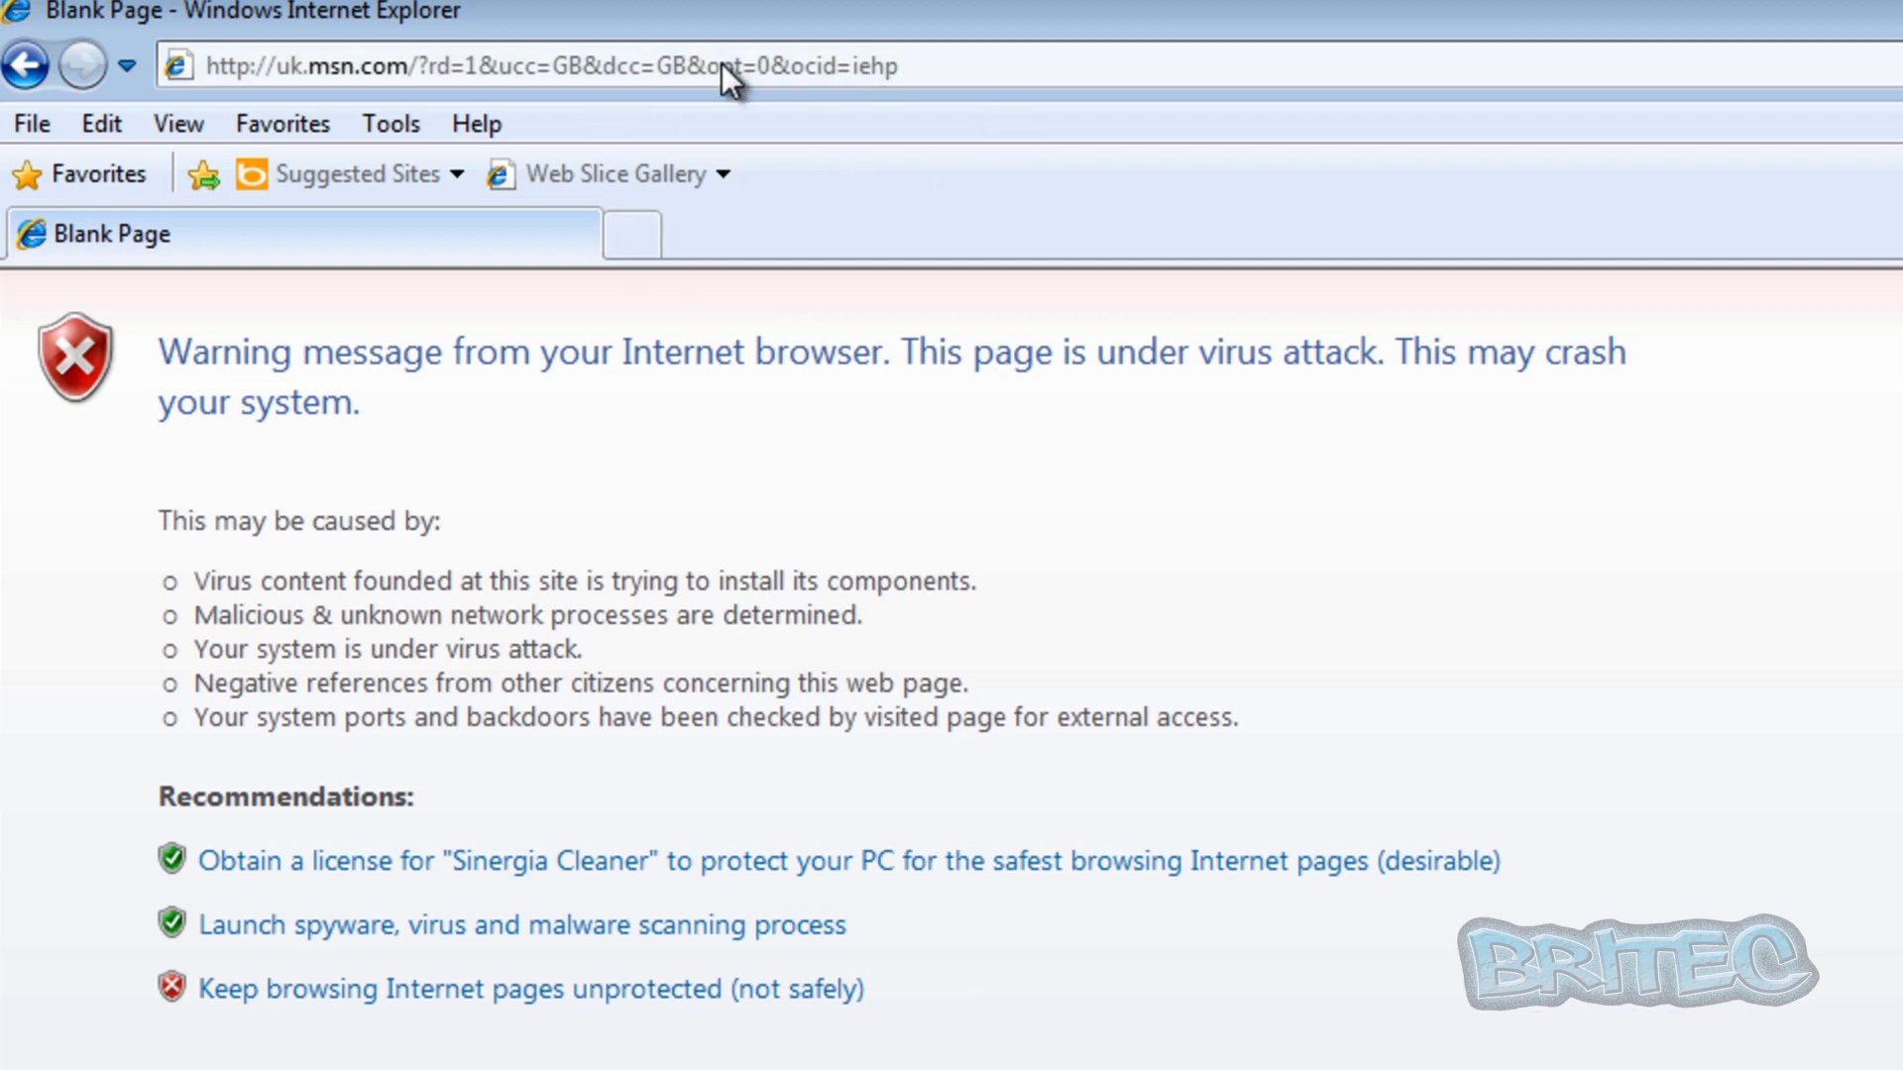
click(745, 61)
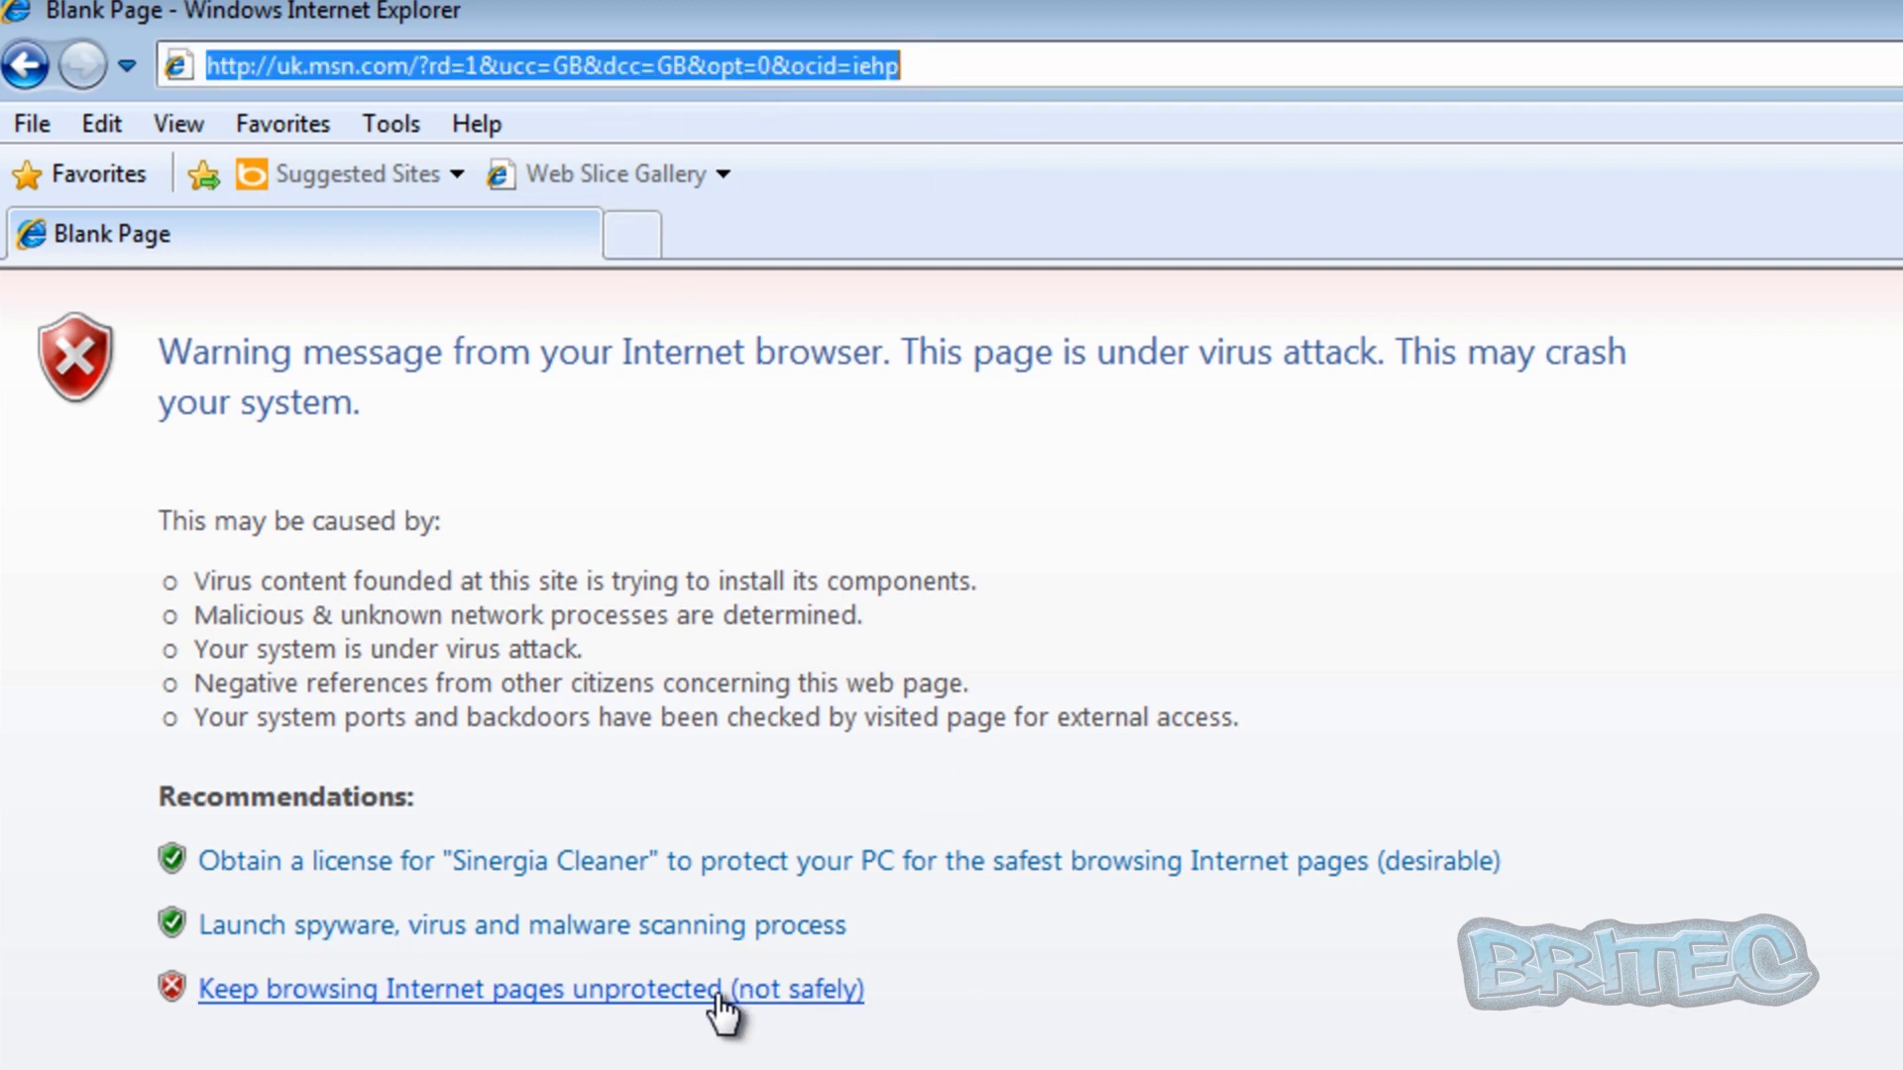
click(928, 67)
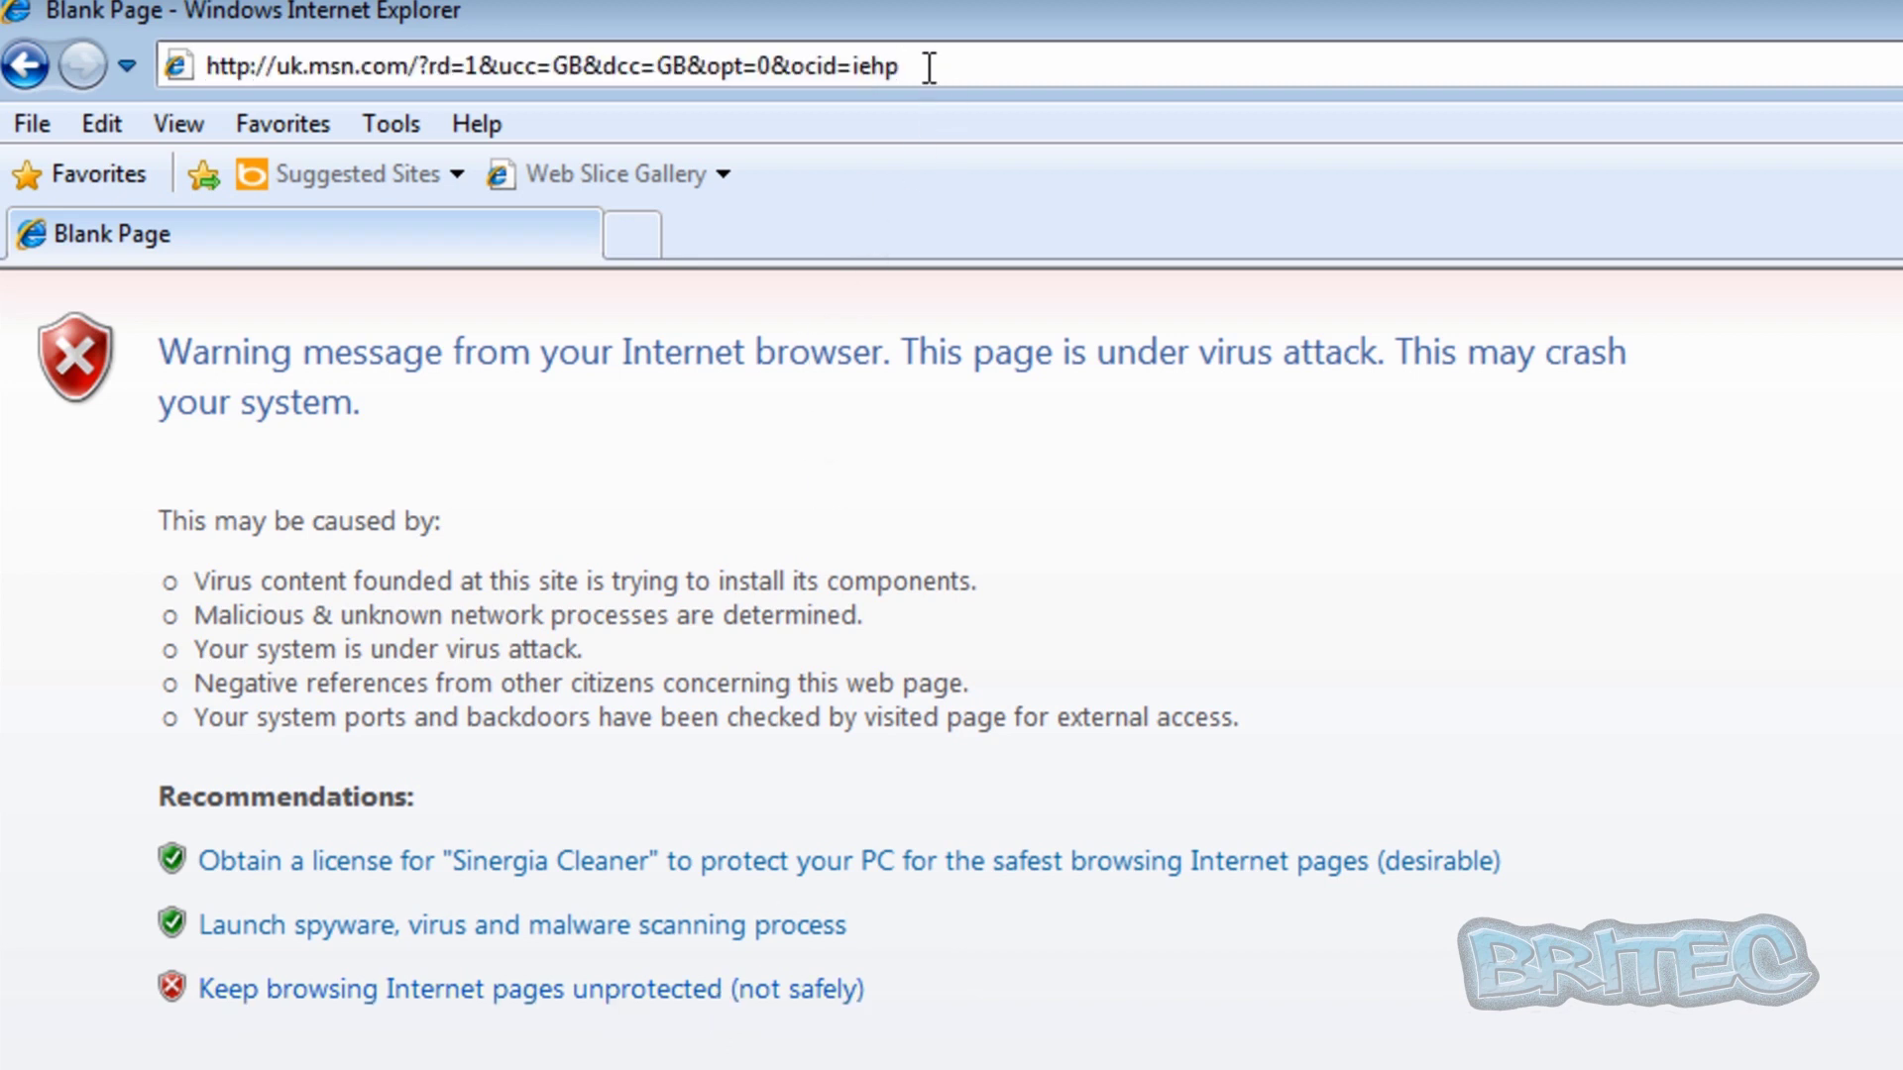
key(BackSpace)
key(BackSpace)
key(BackSpace)
key(BackSpace)
key(BackSpace)
key(BackSpace)
key(BackSpace)
key(BackSpace)
key(BackSpace)
key(BackSpace)
key(BackSpace)
key(BackSpace)
key(BackSpace)
key(BackSpace)
key(BackSpace)
key(BackSpace)
key(BackSpace)
key(BackSpace)
key(BackSpace)
key(BackSpace)
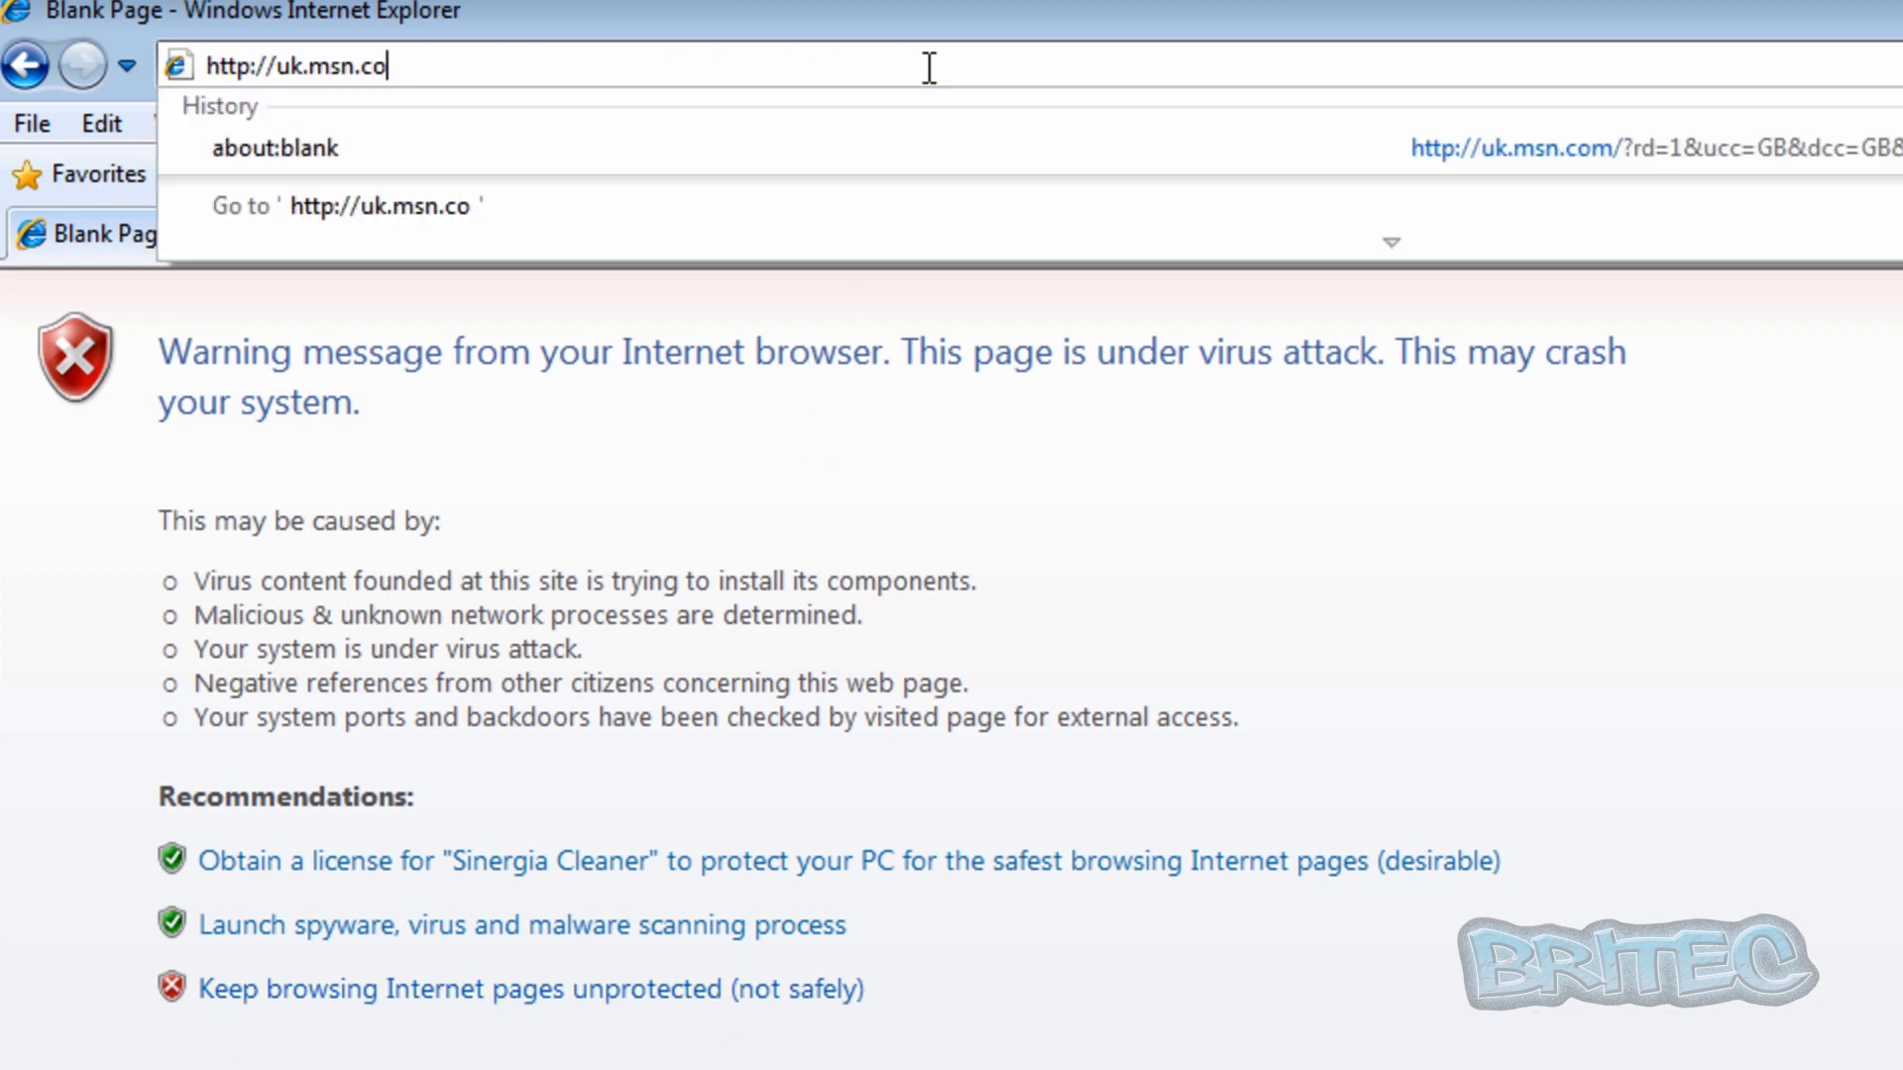
key(BackSpace)
key(BackSpace)
key(BackSpace)
key(BackSpace)
key(BackSpace)
key(BackSpace)
key(BackSpace)
key(BackSpace)
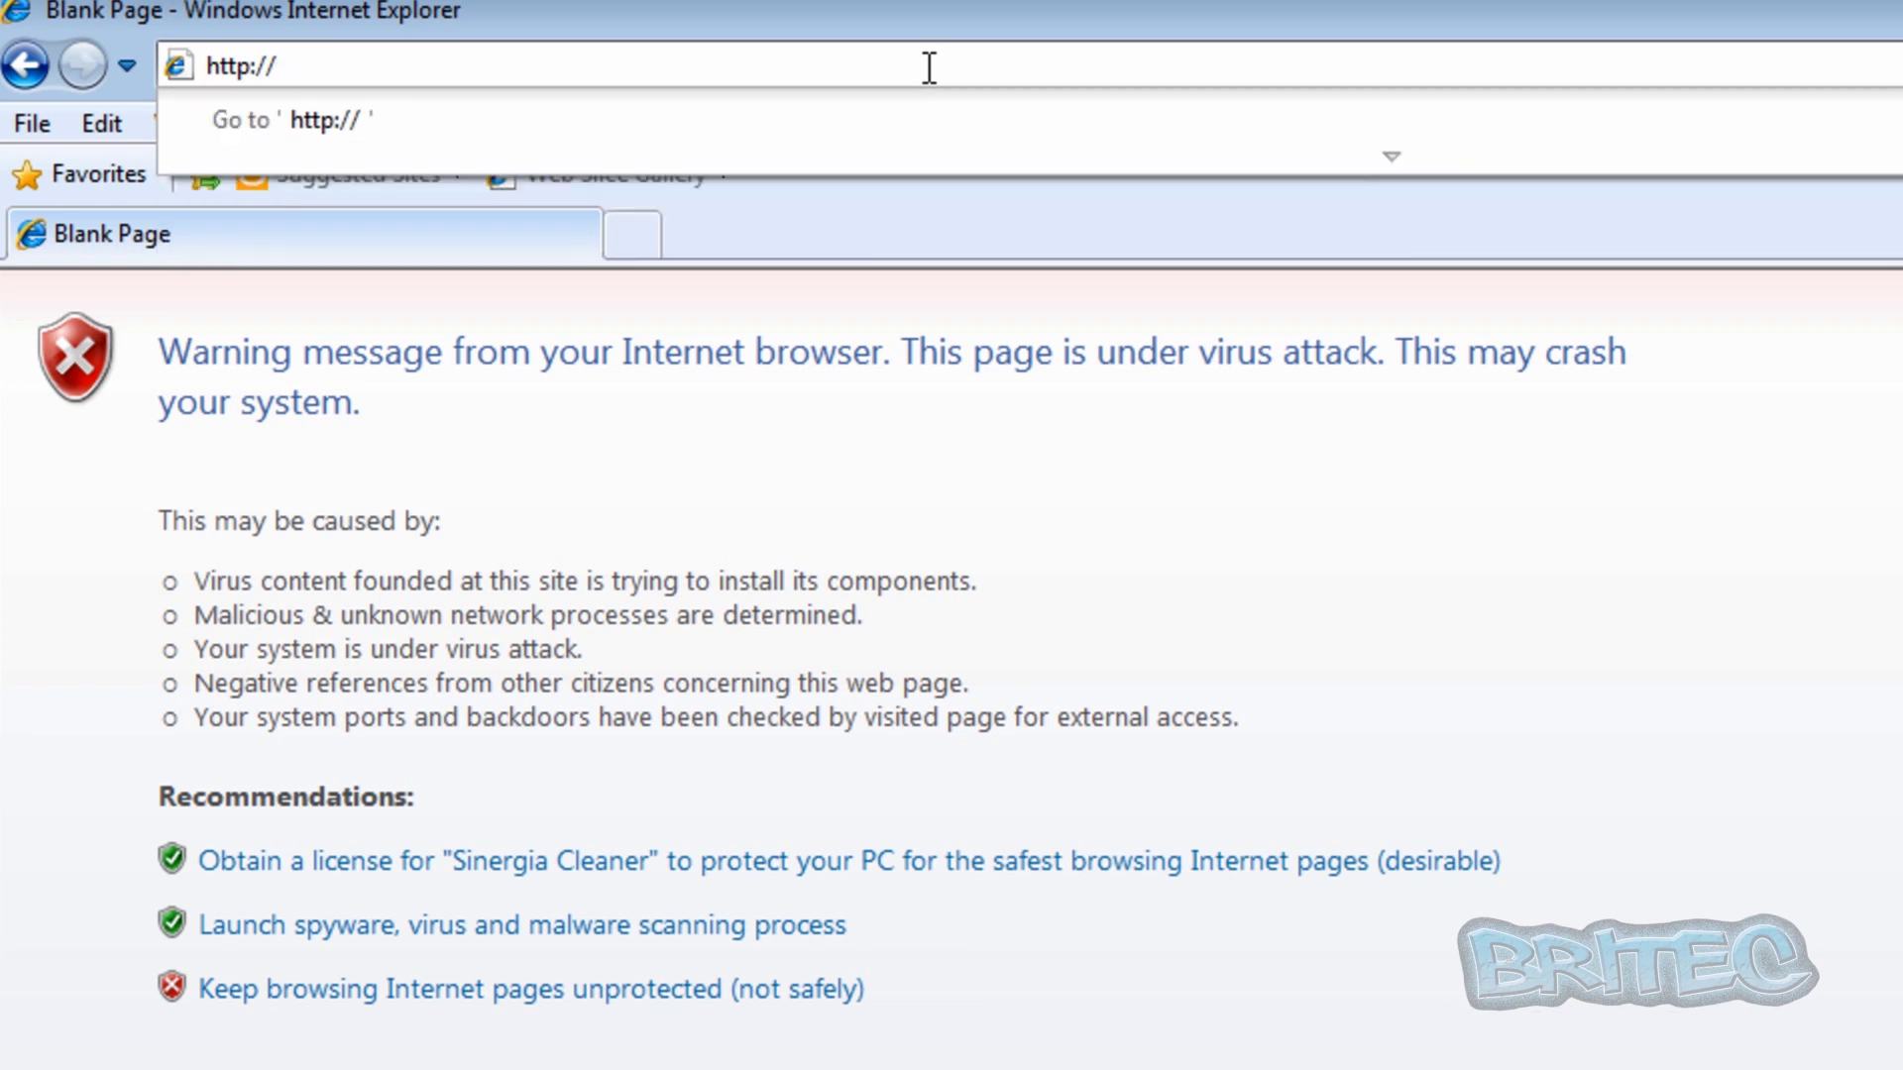
Load download.bleepingcomputer.com/grinler/rkill.com and choose to save rkill.com
text(download)
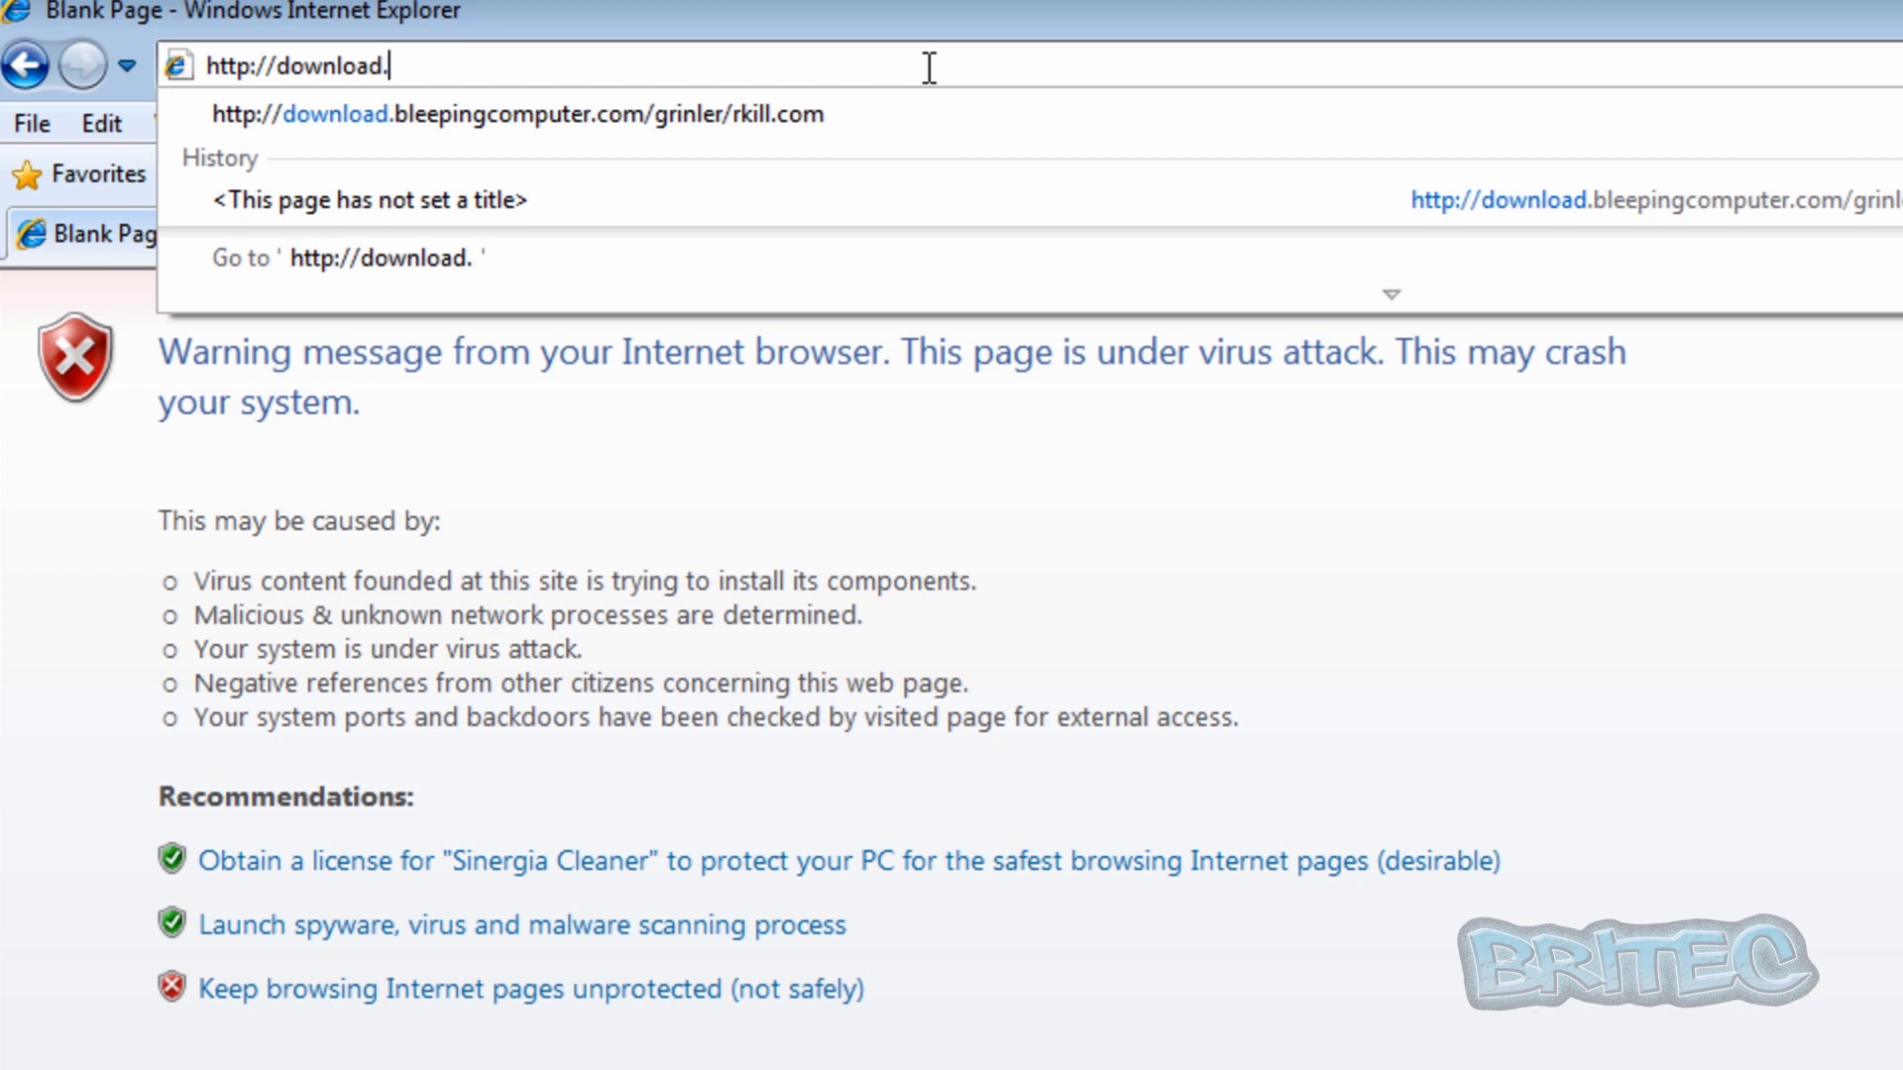
text(.bleepin)
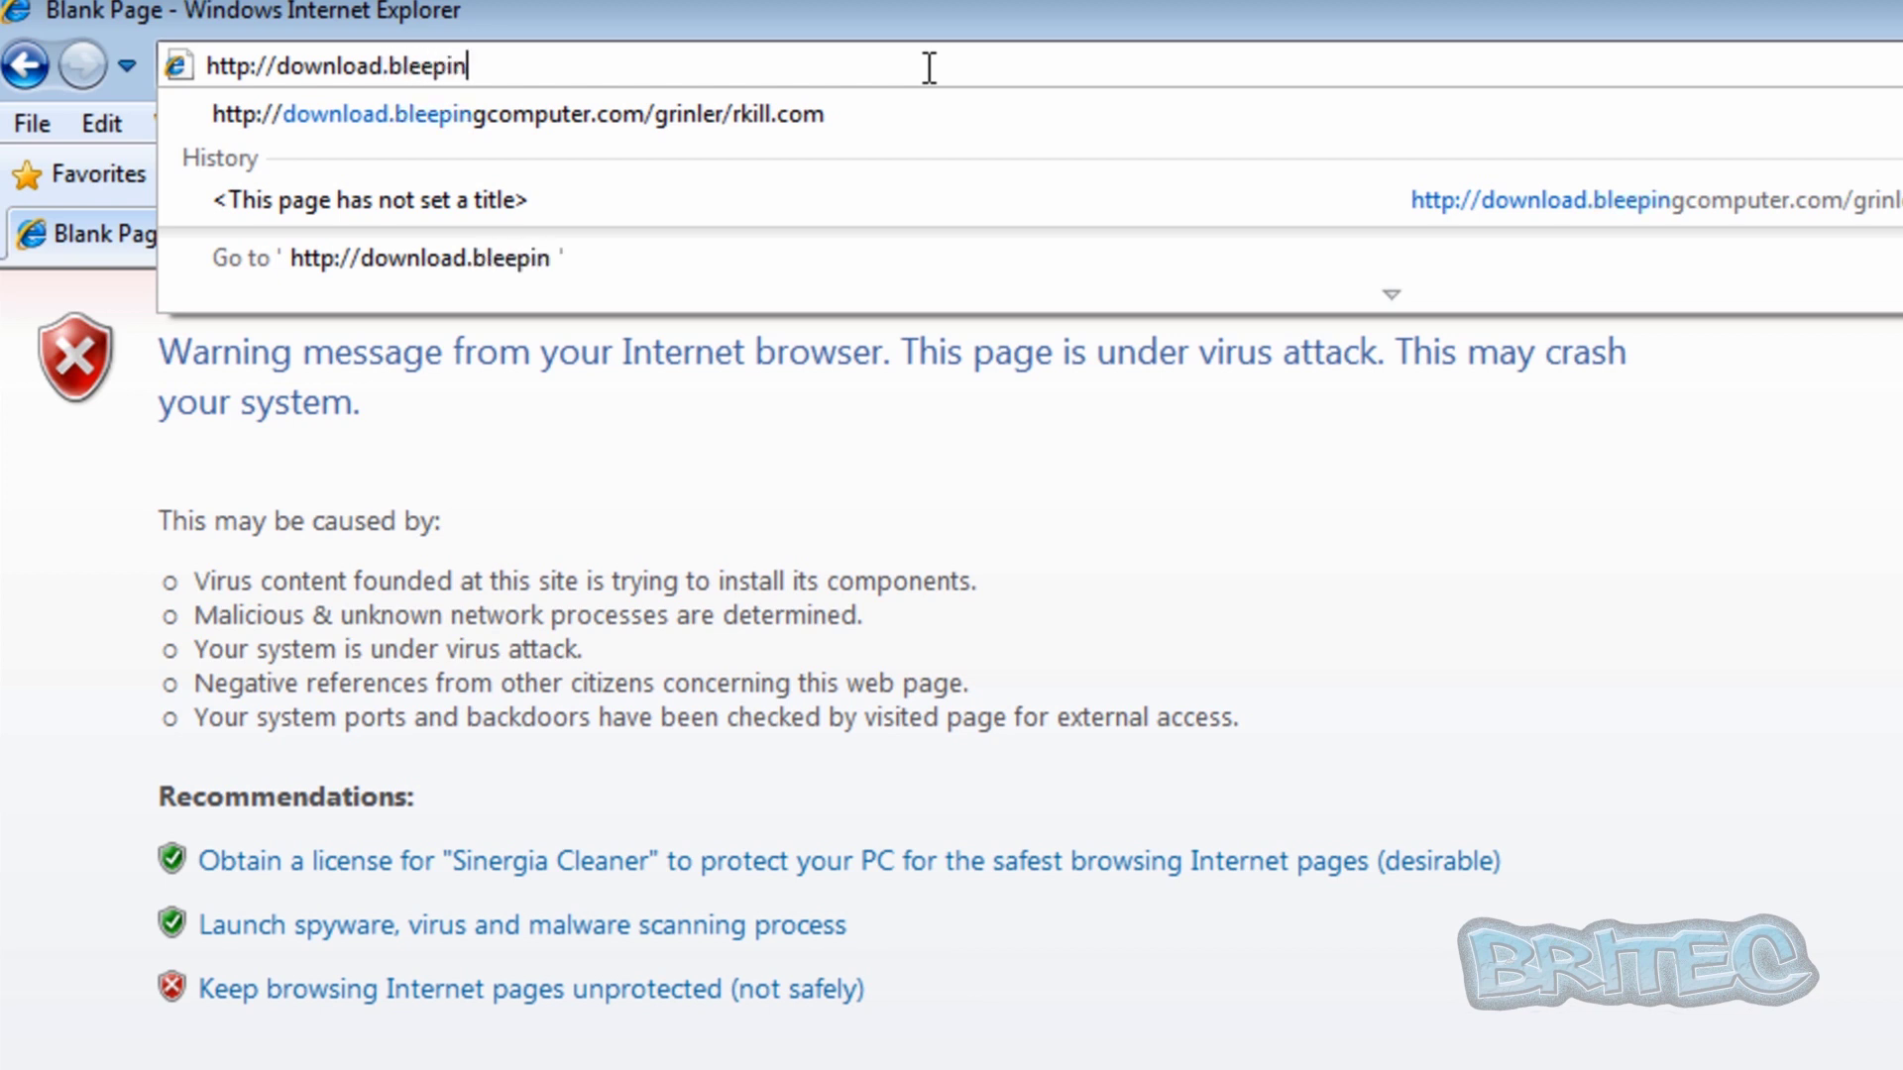
text(gcomp)
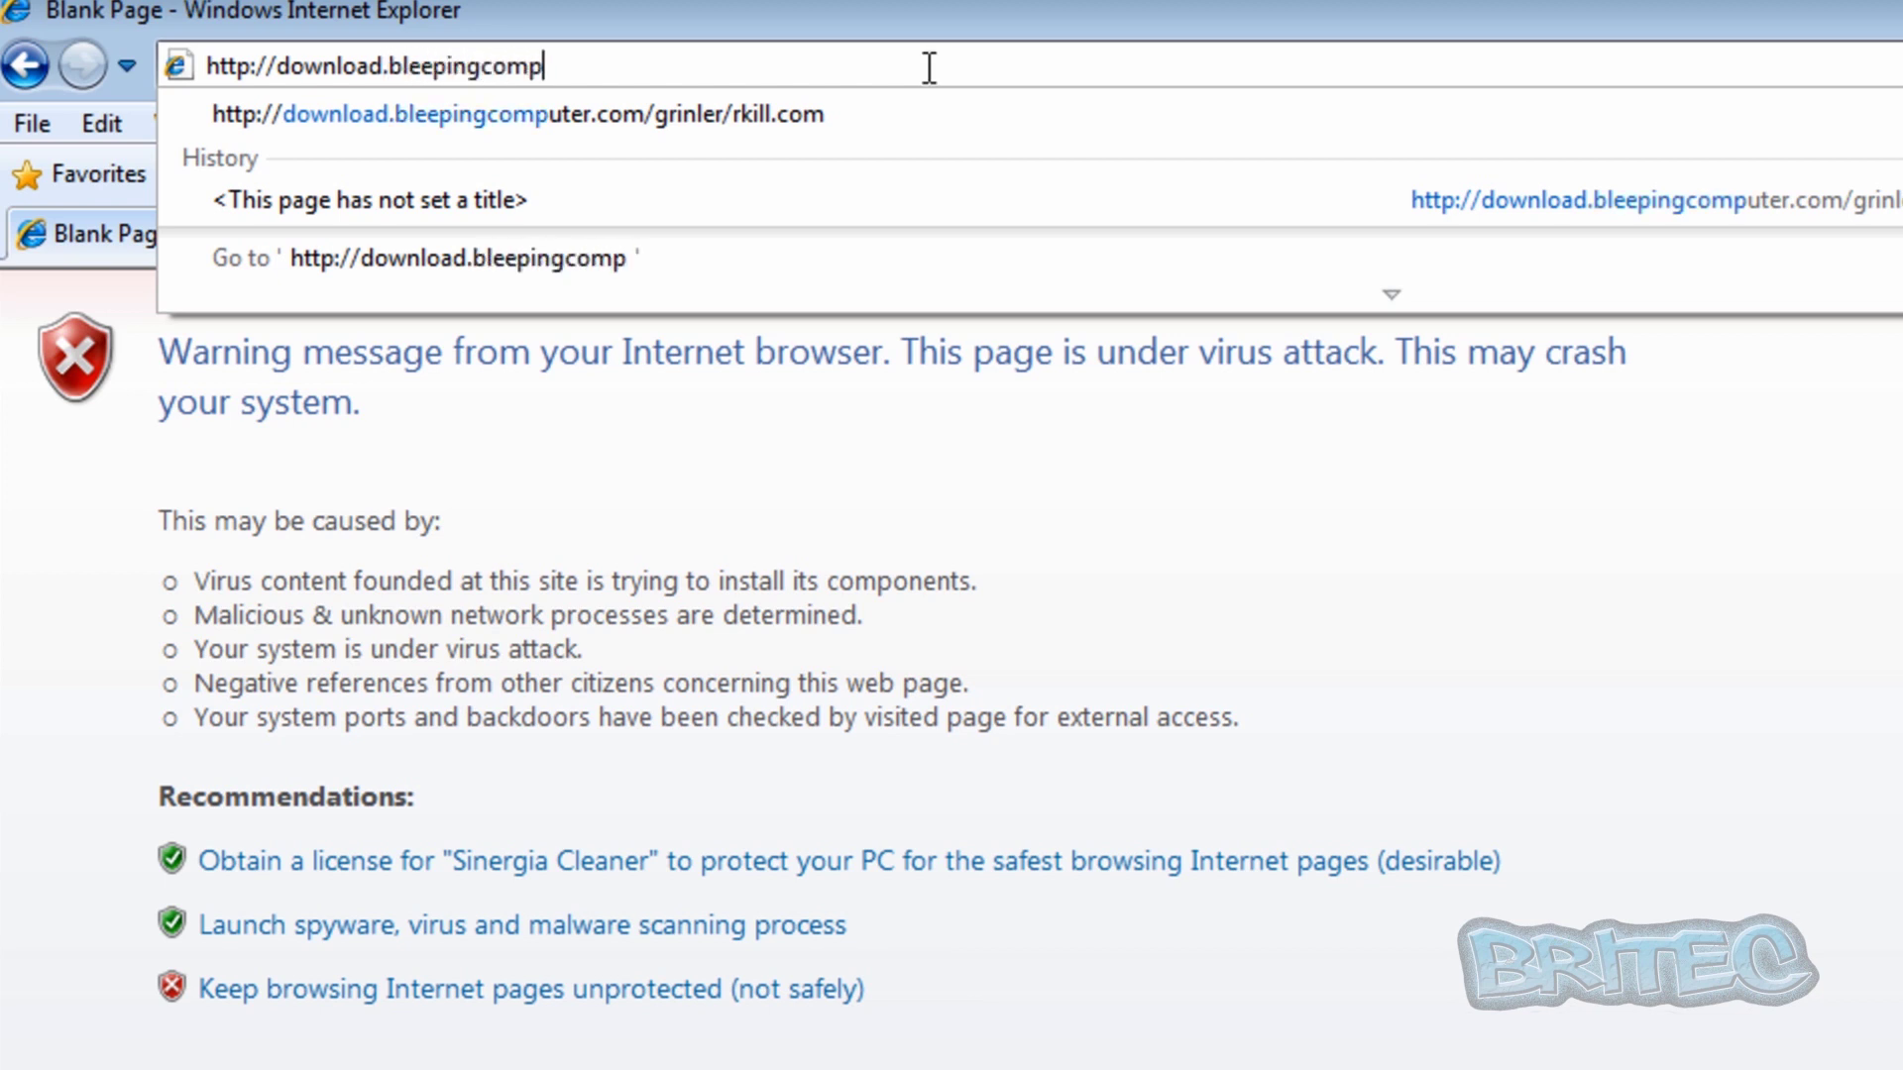
text(uter.com/)
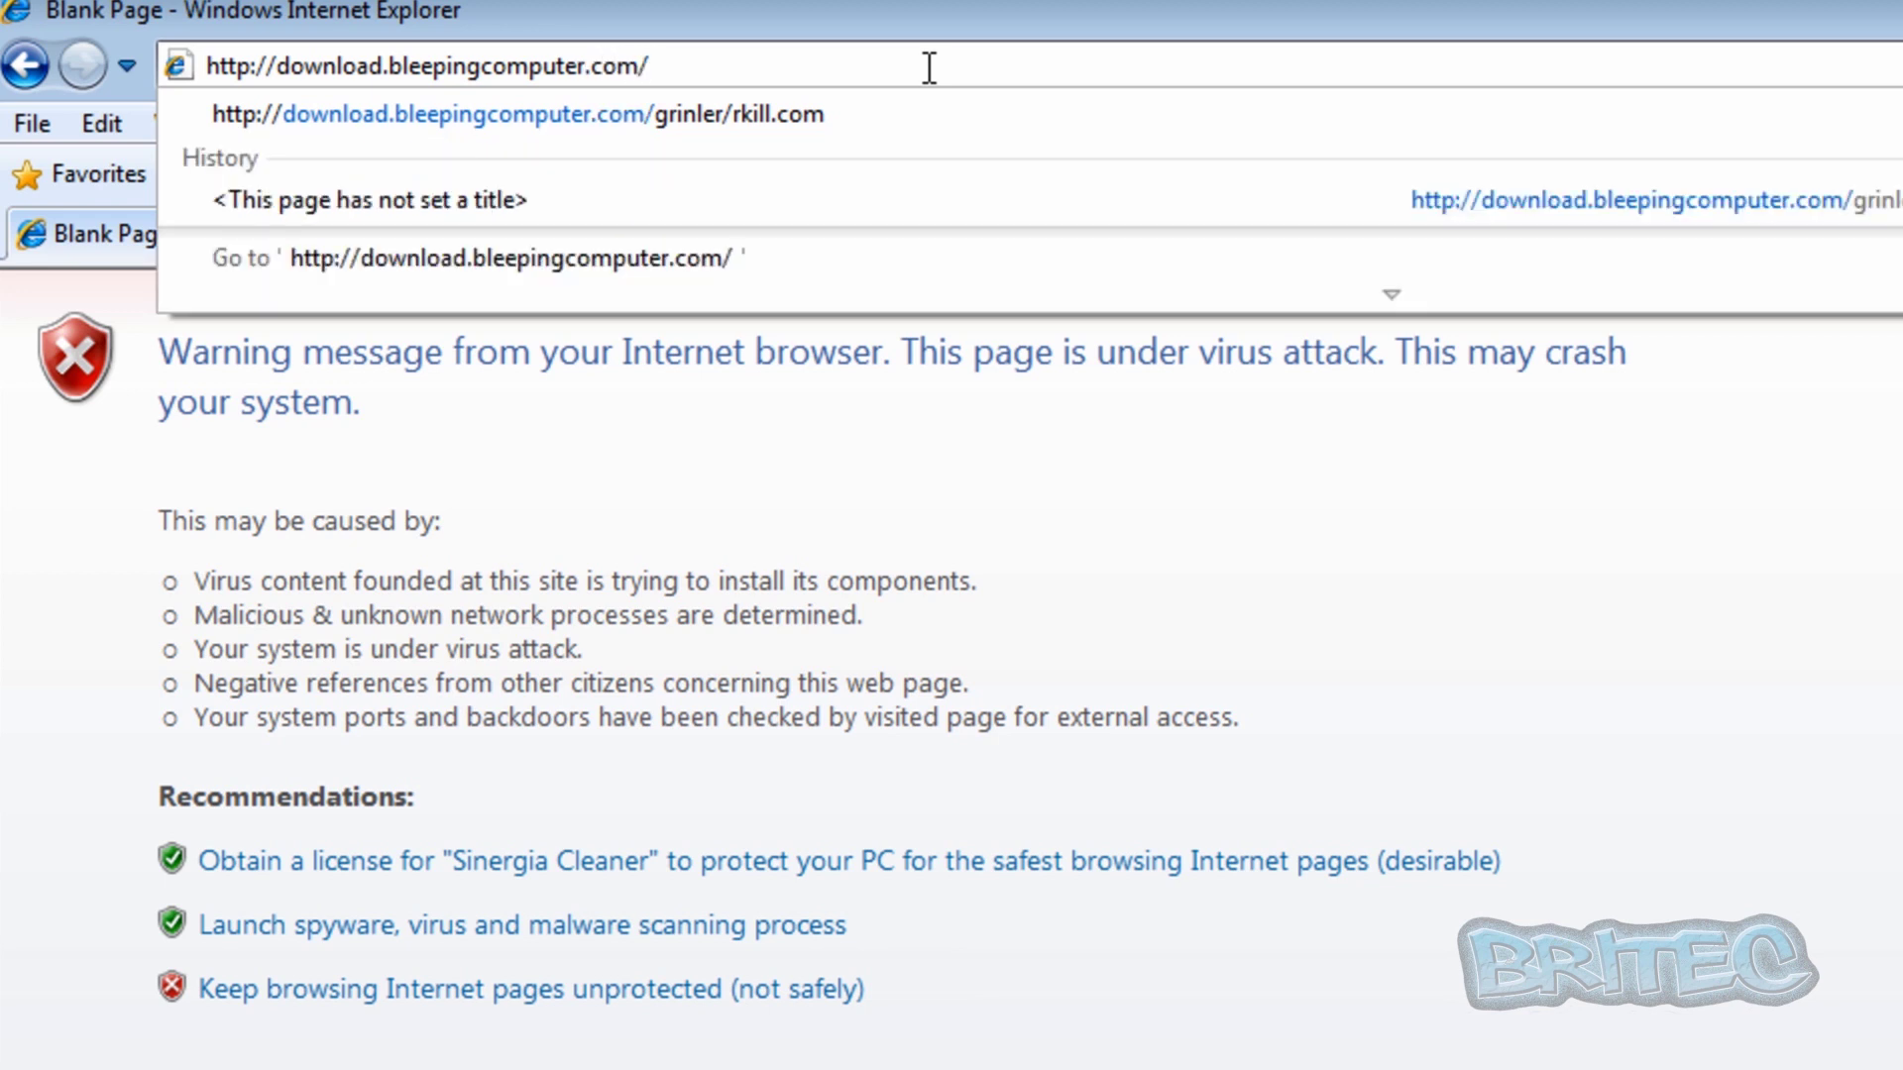
text(grinler)
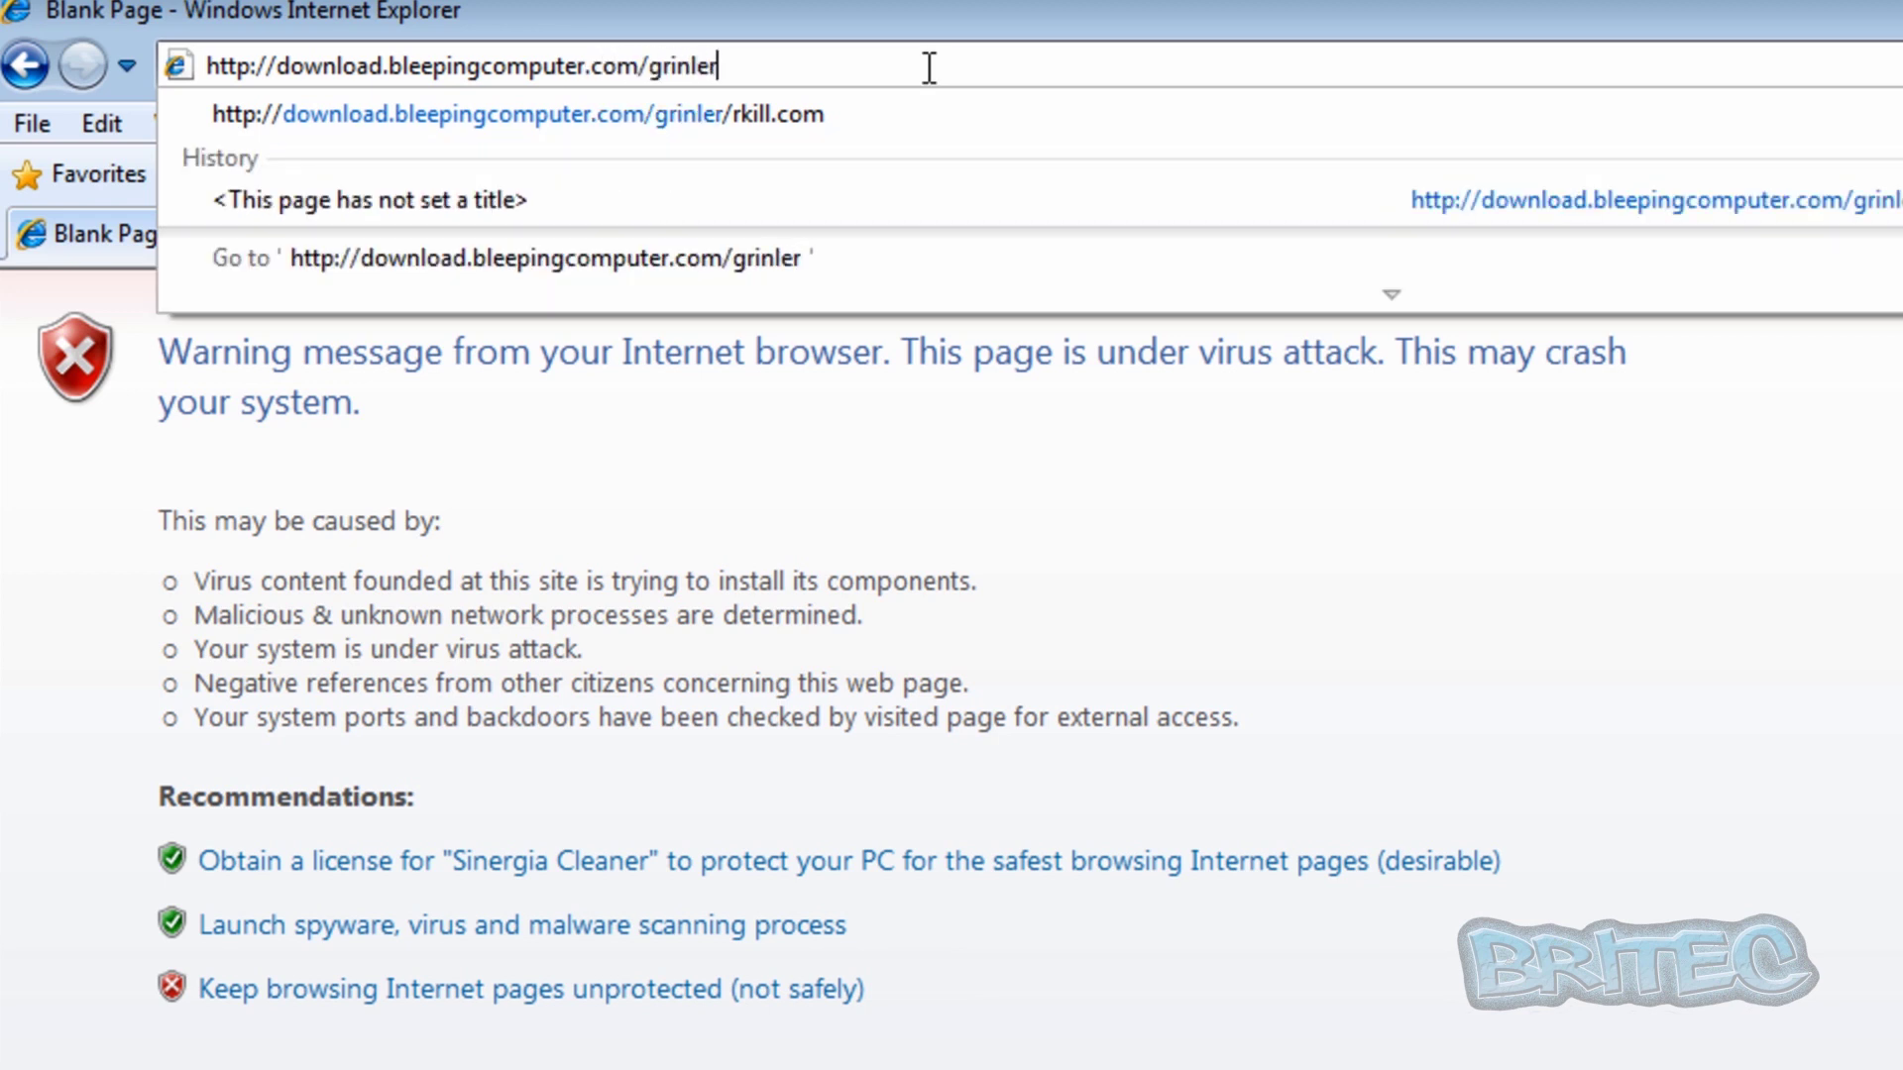
text(/rkill.com)
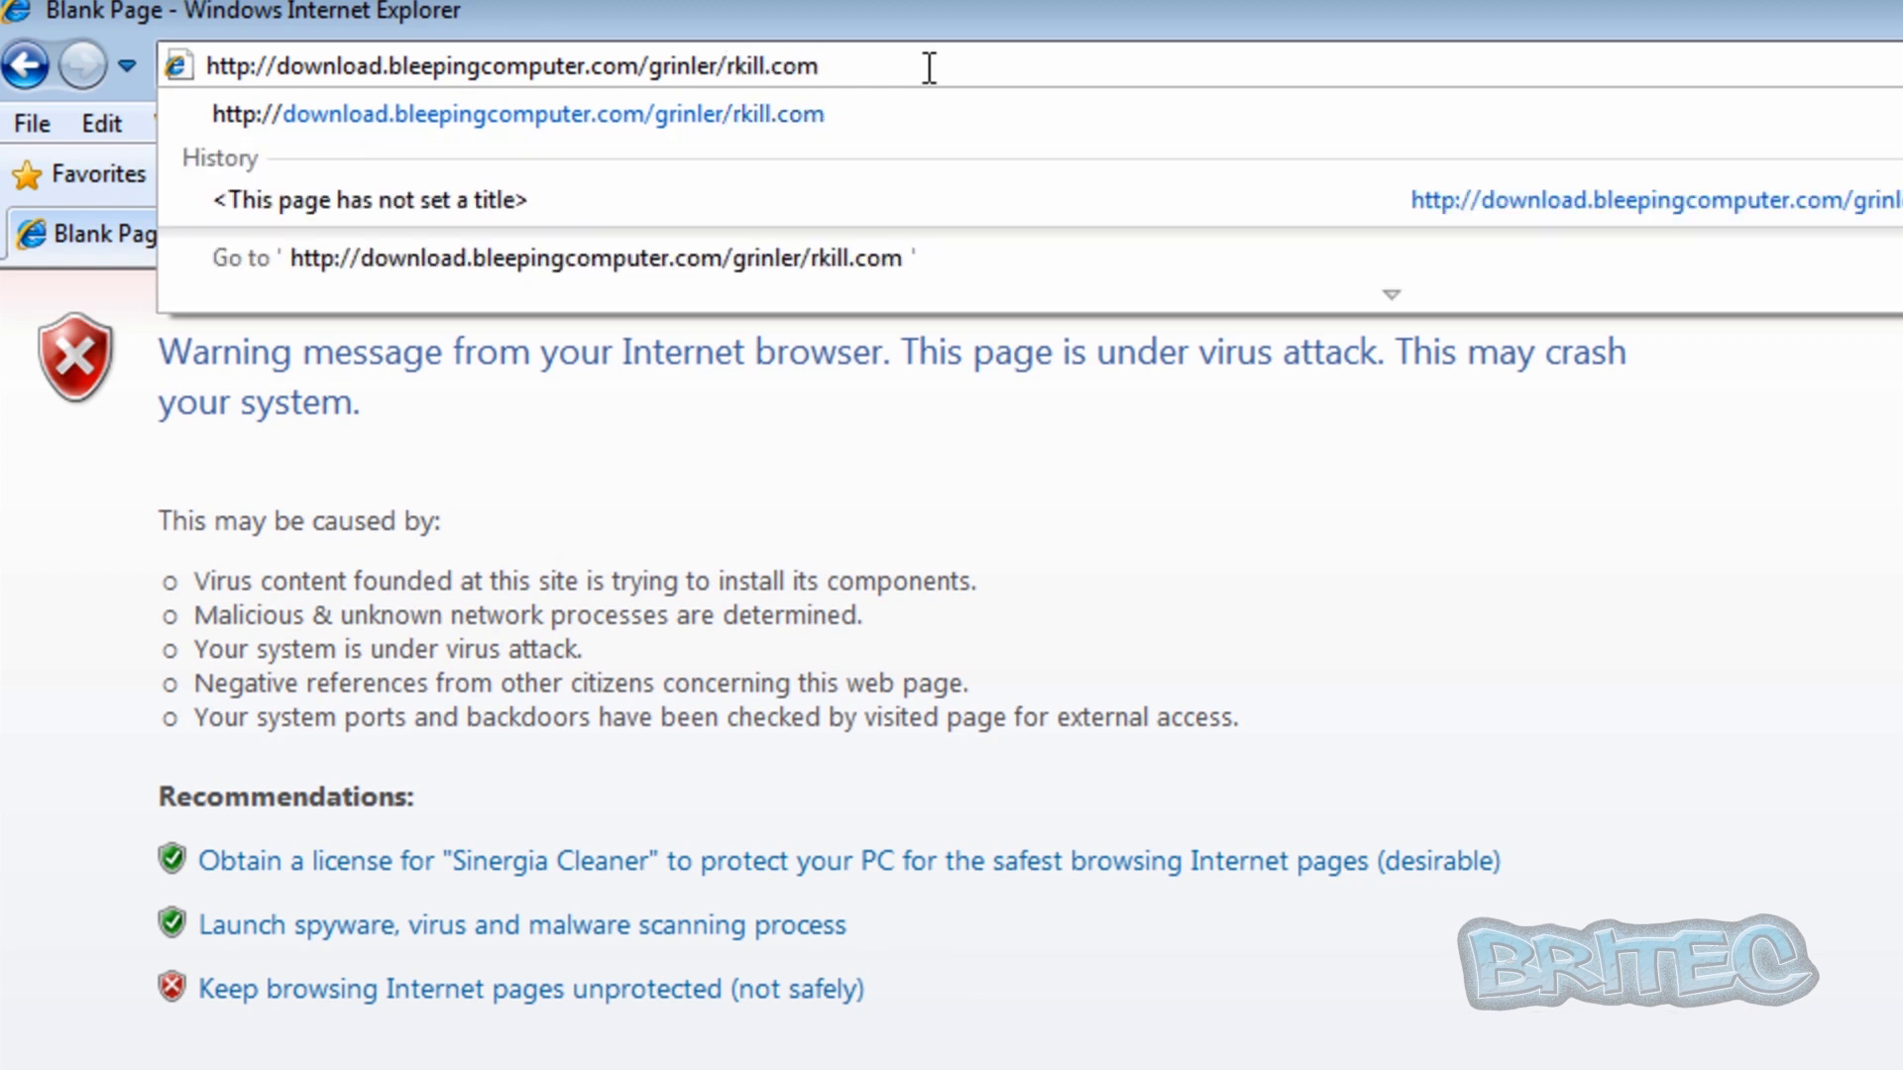
key(Return)
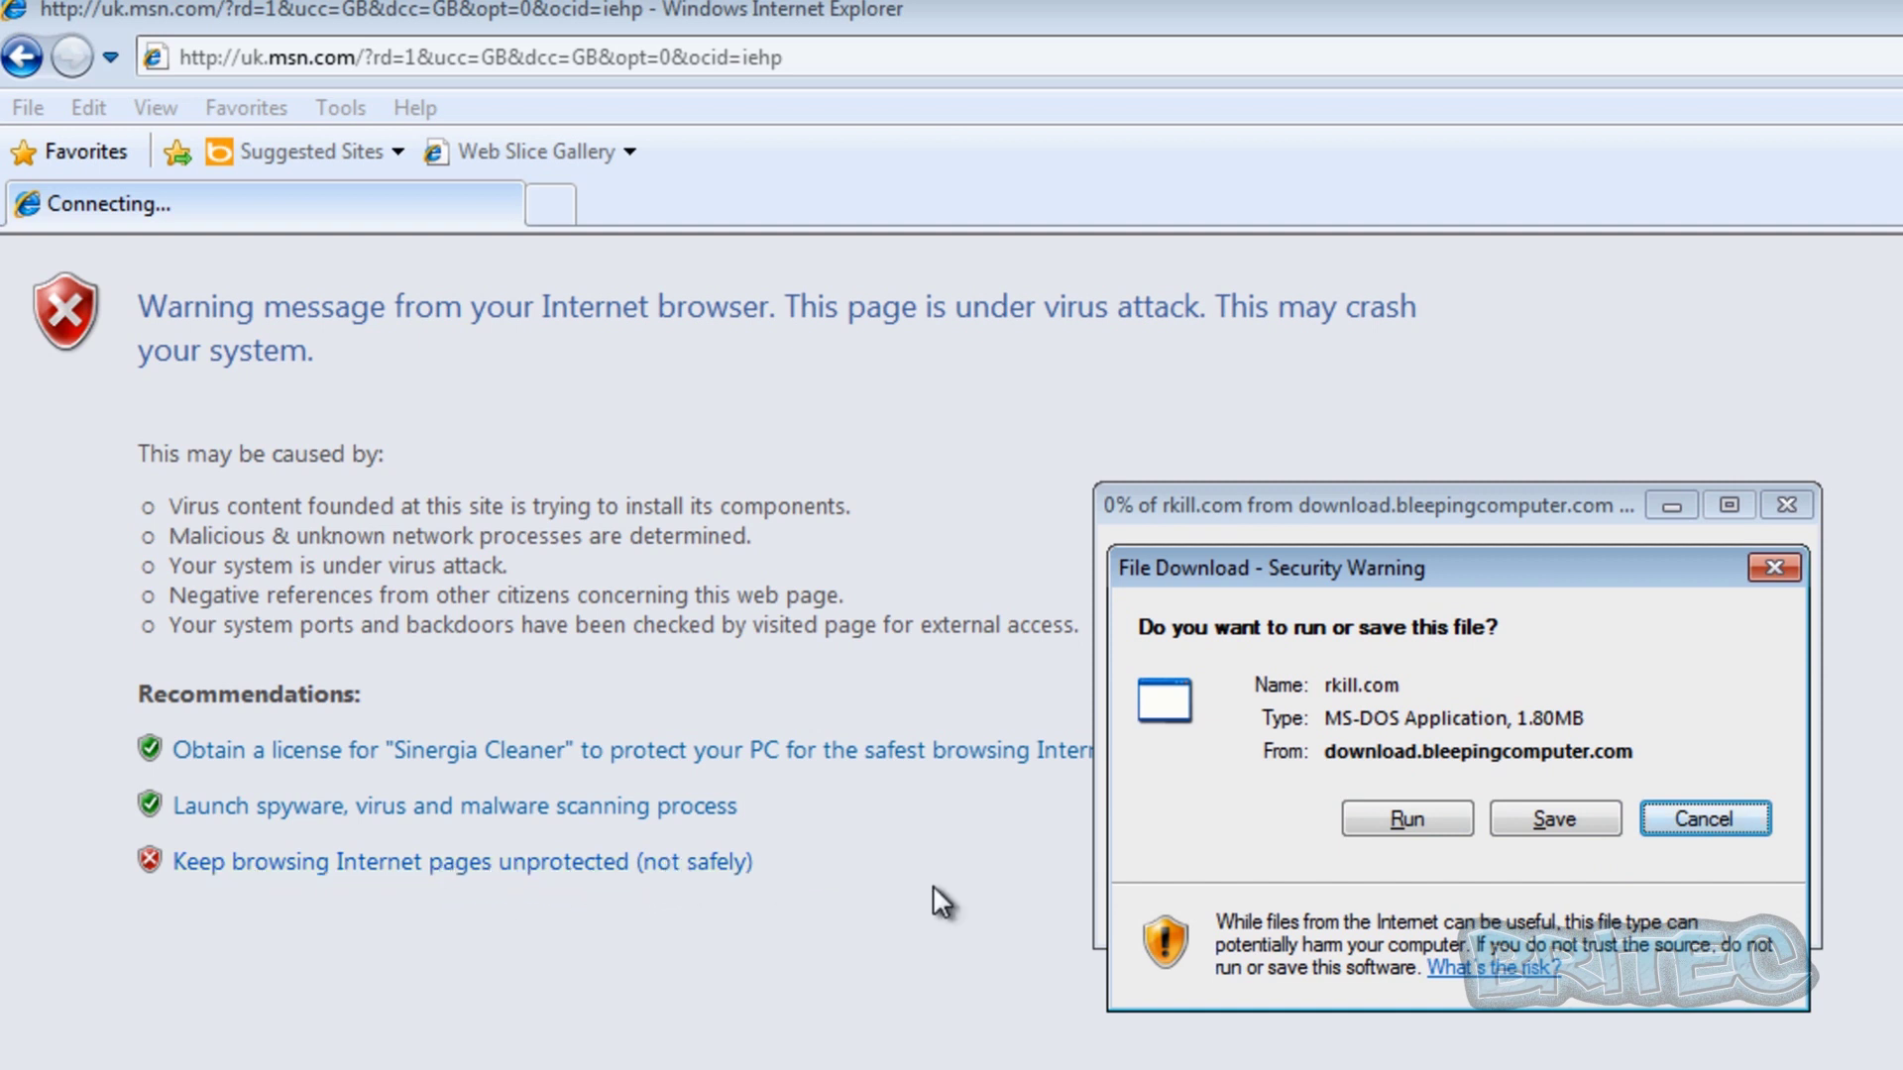
click(1557, 828)
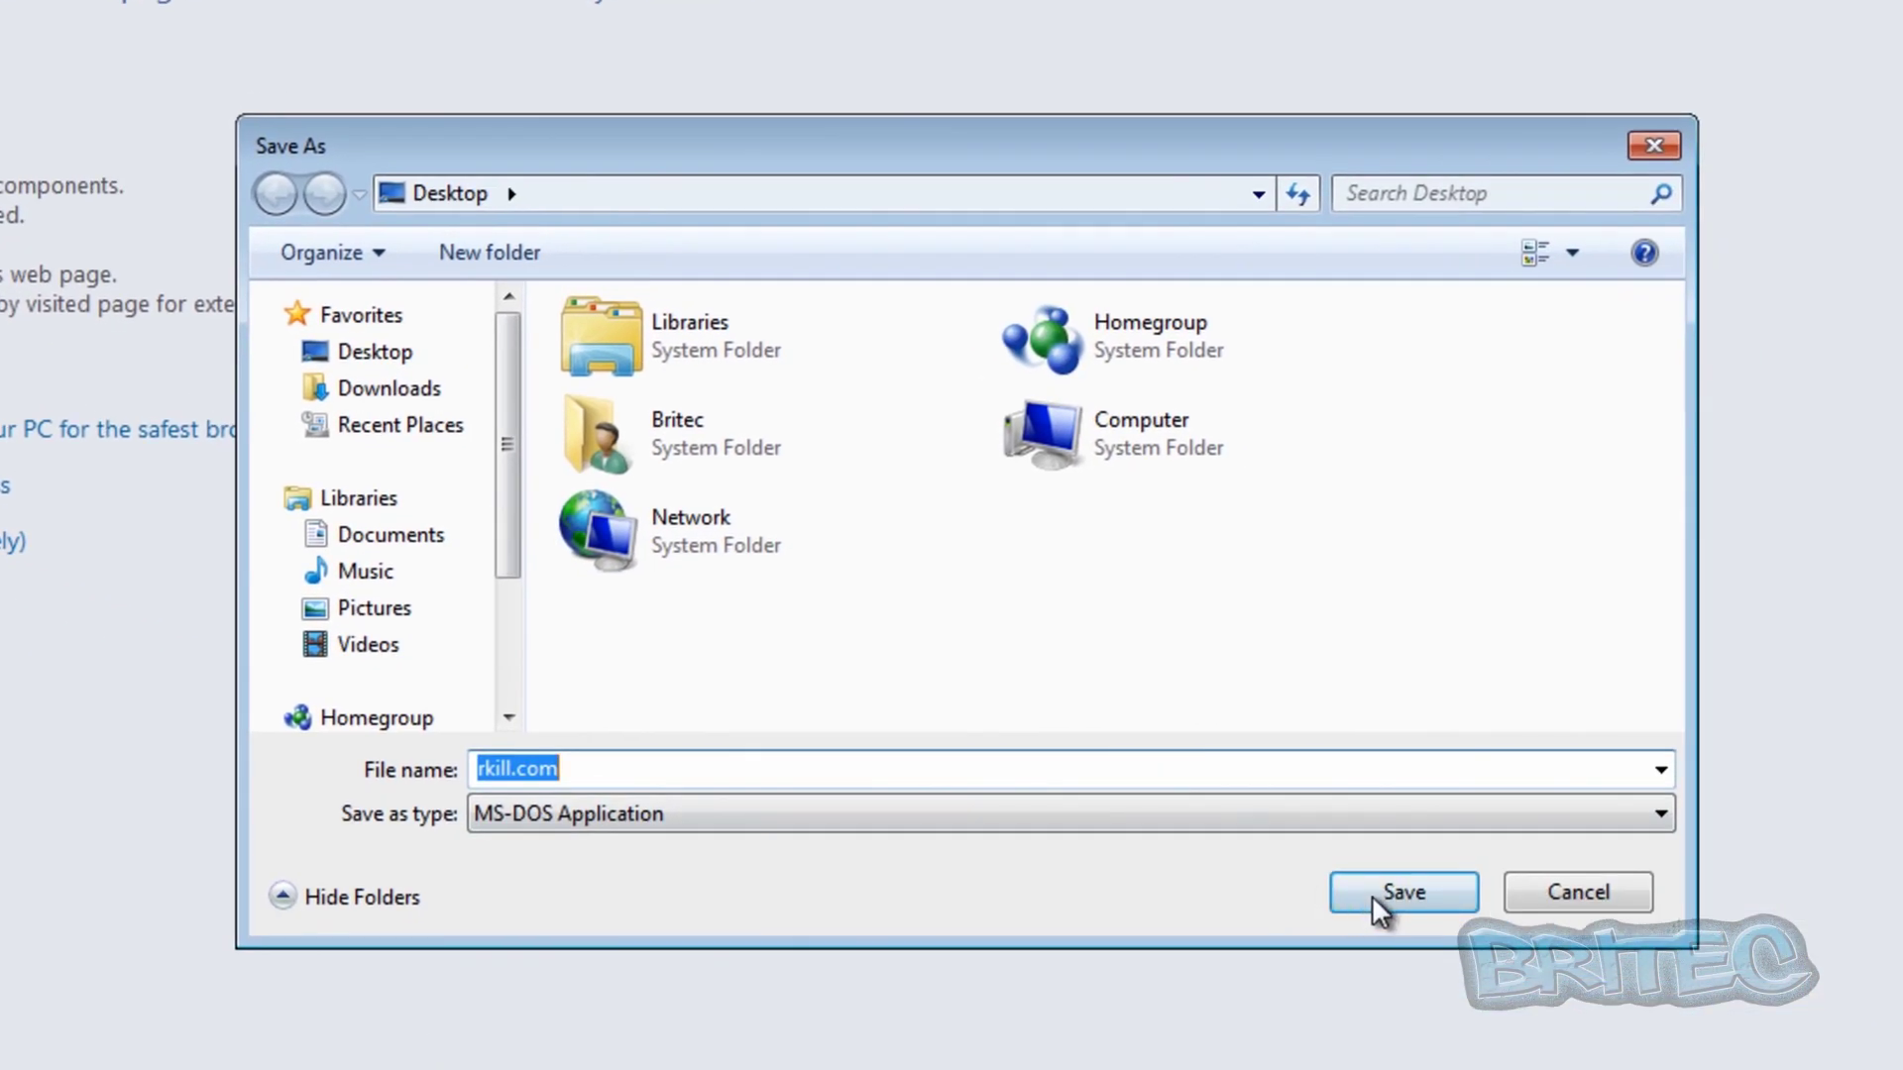
Save rkill.com (1.80MB) to the Desktop and close the download-complete notice
click(1379, 897)
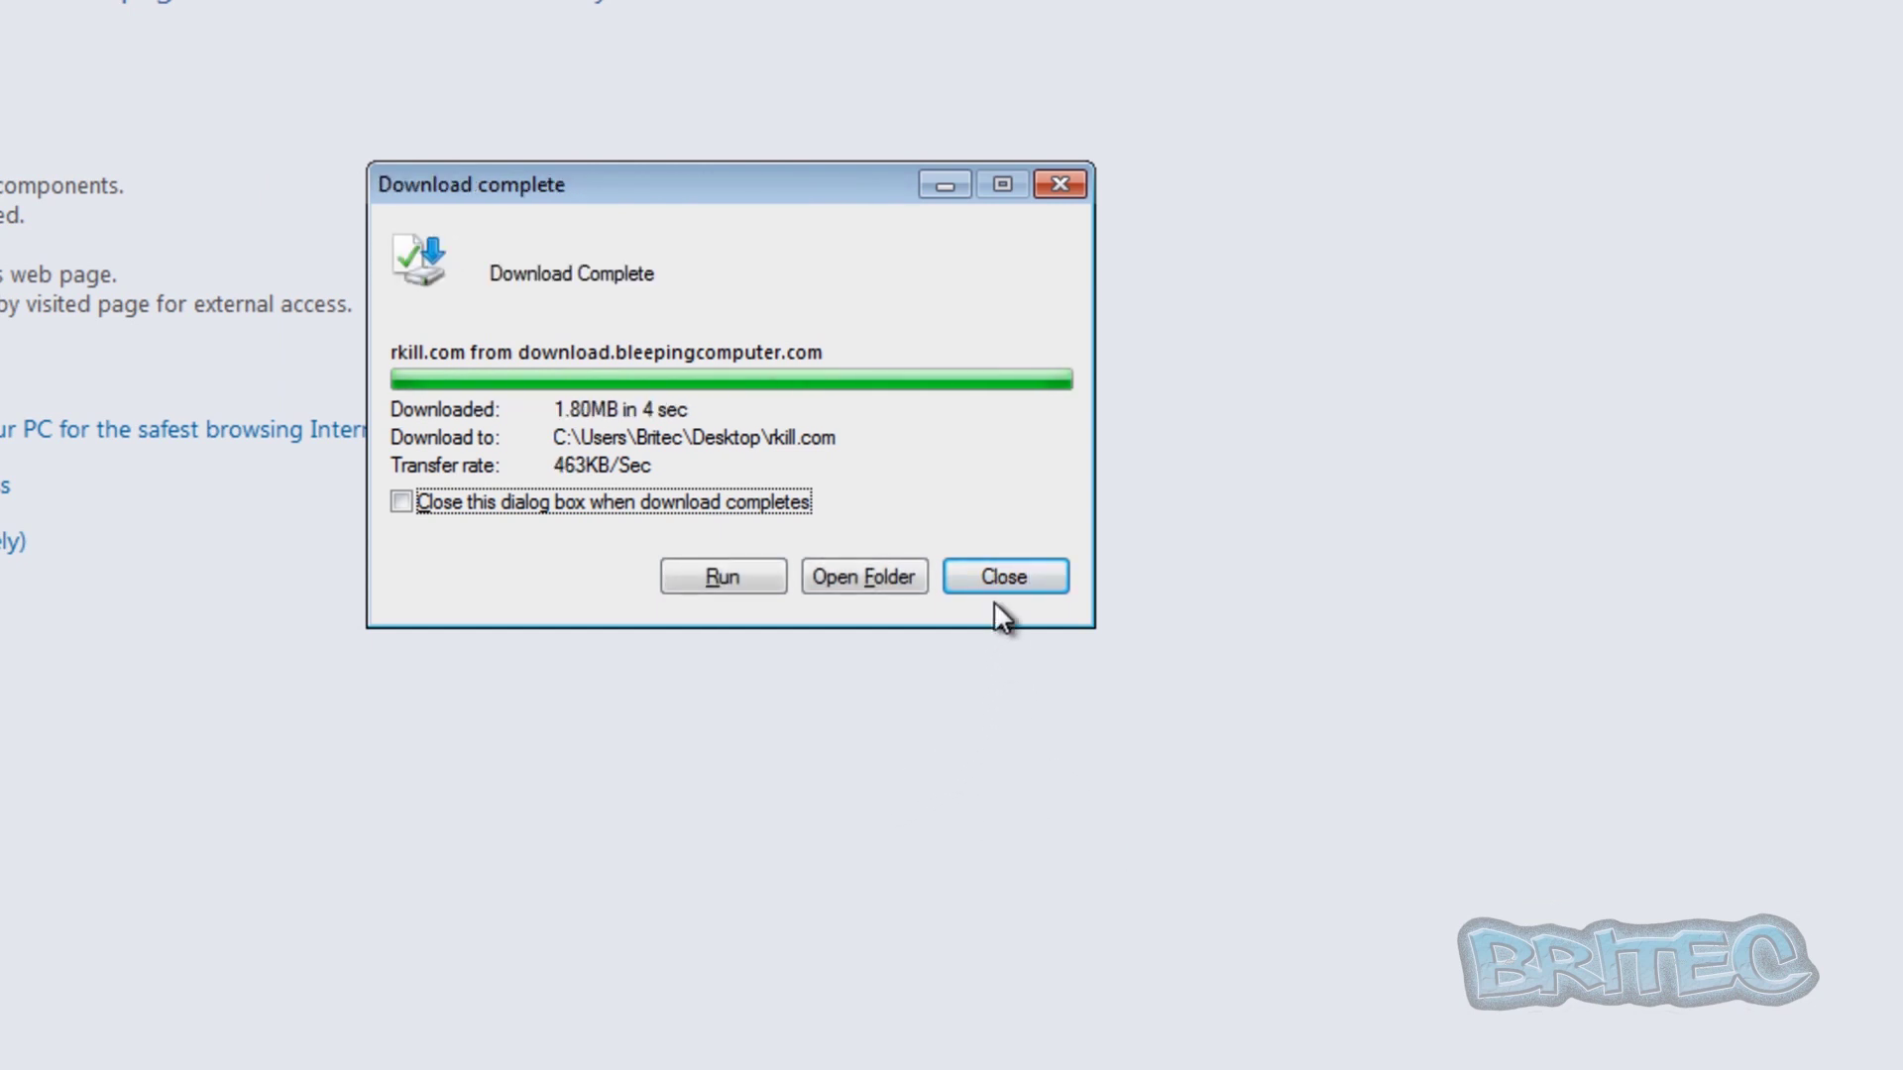
click(999, 589)
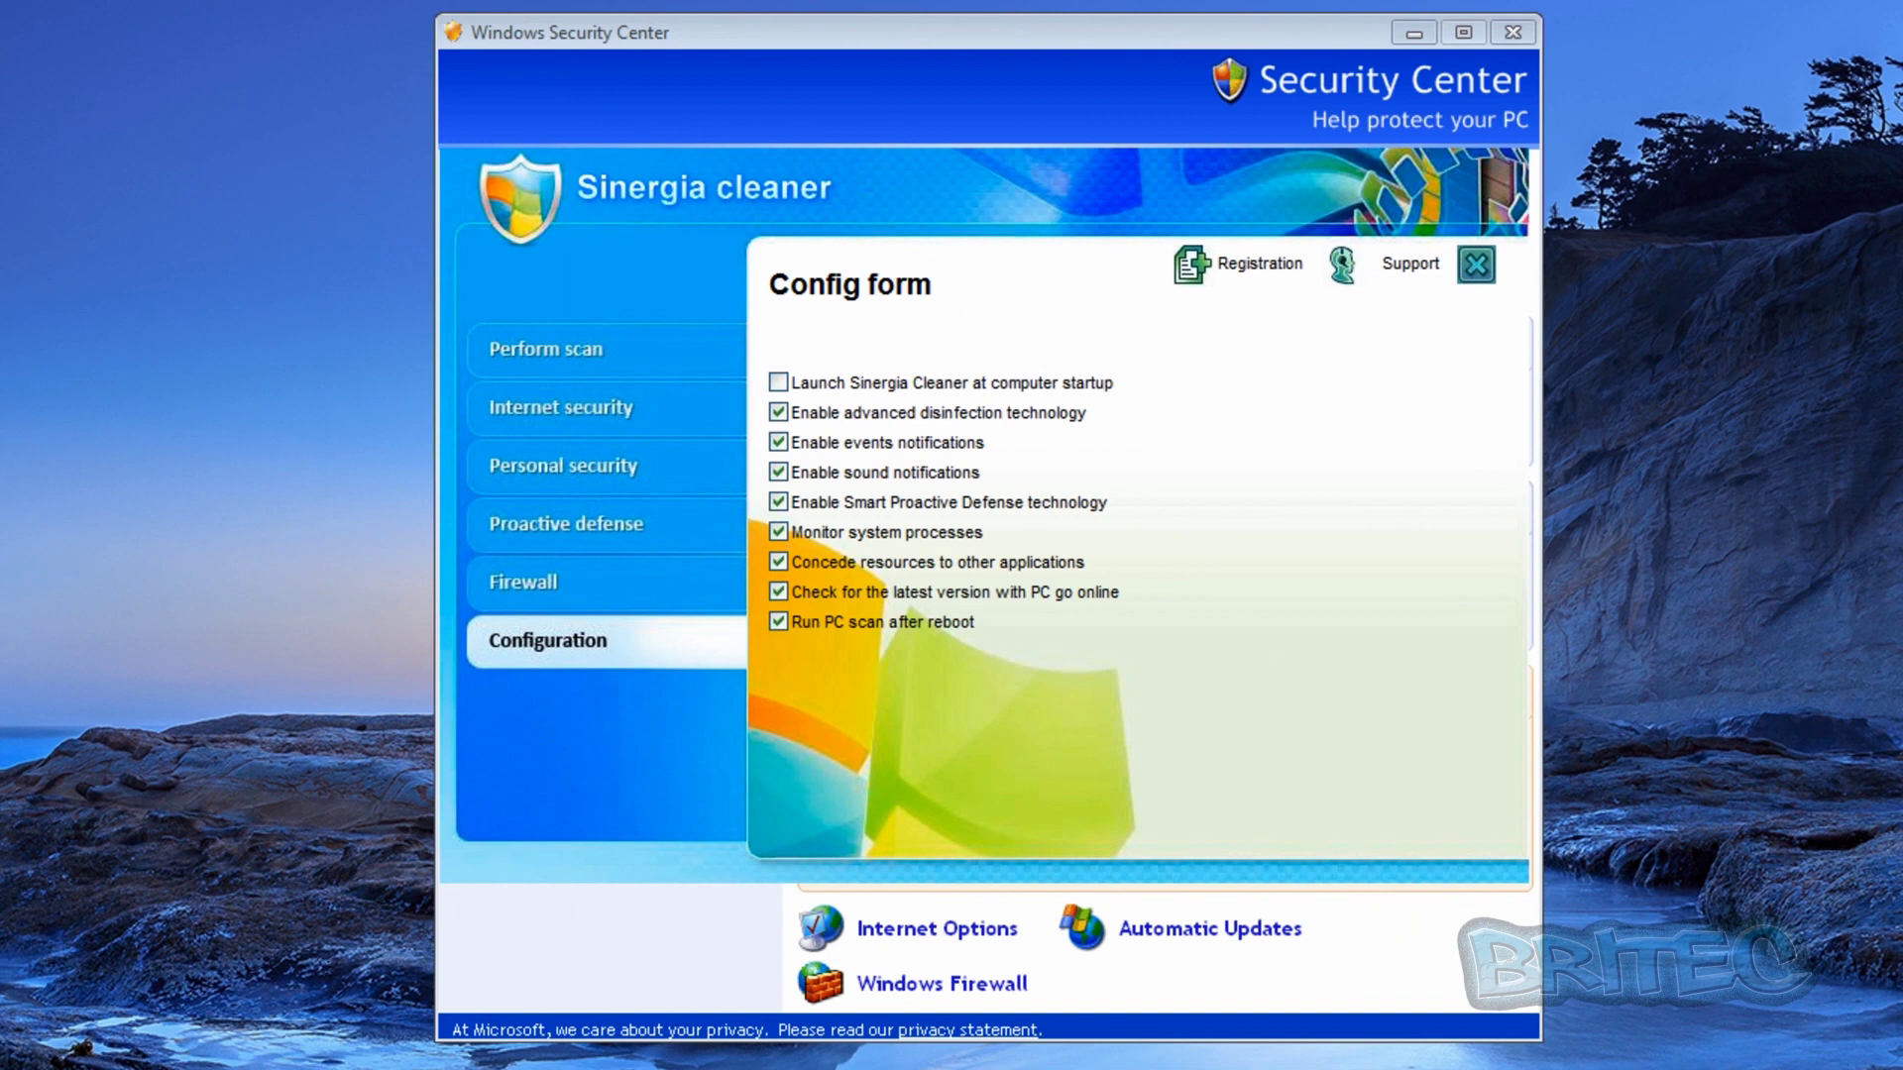
Launch rkill.com from the desktop, allowing it administrator rights
click(259, 503)
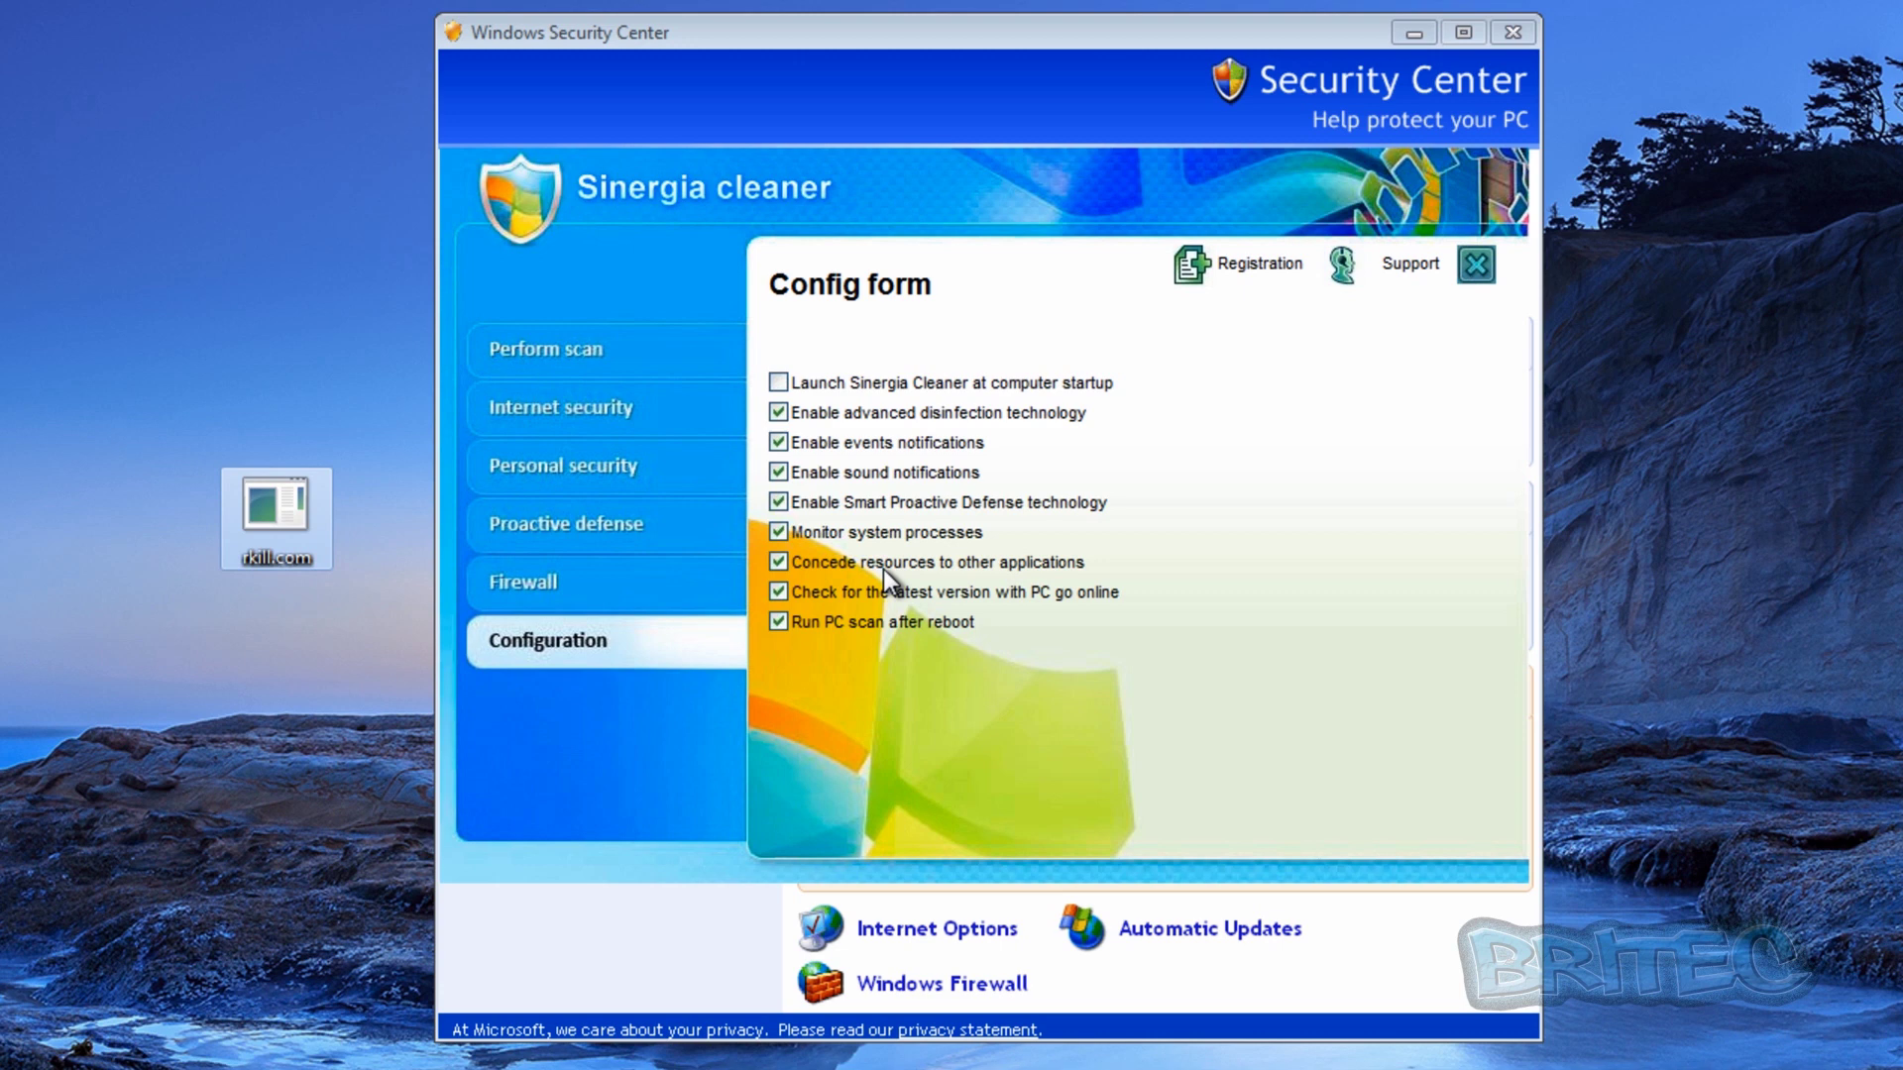
double_click(280, 503)
click(1056, 622)
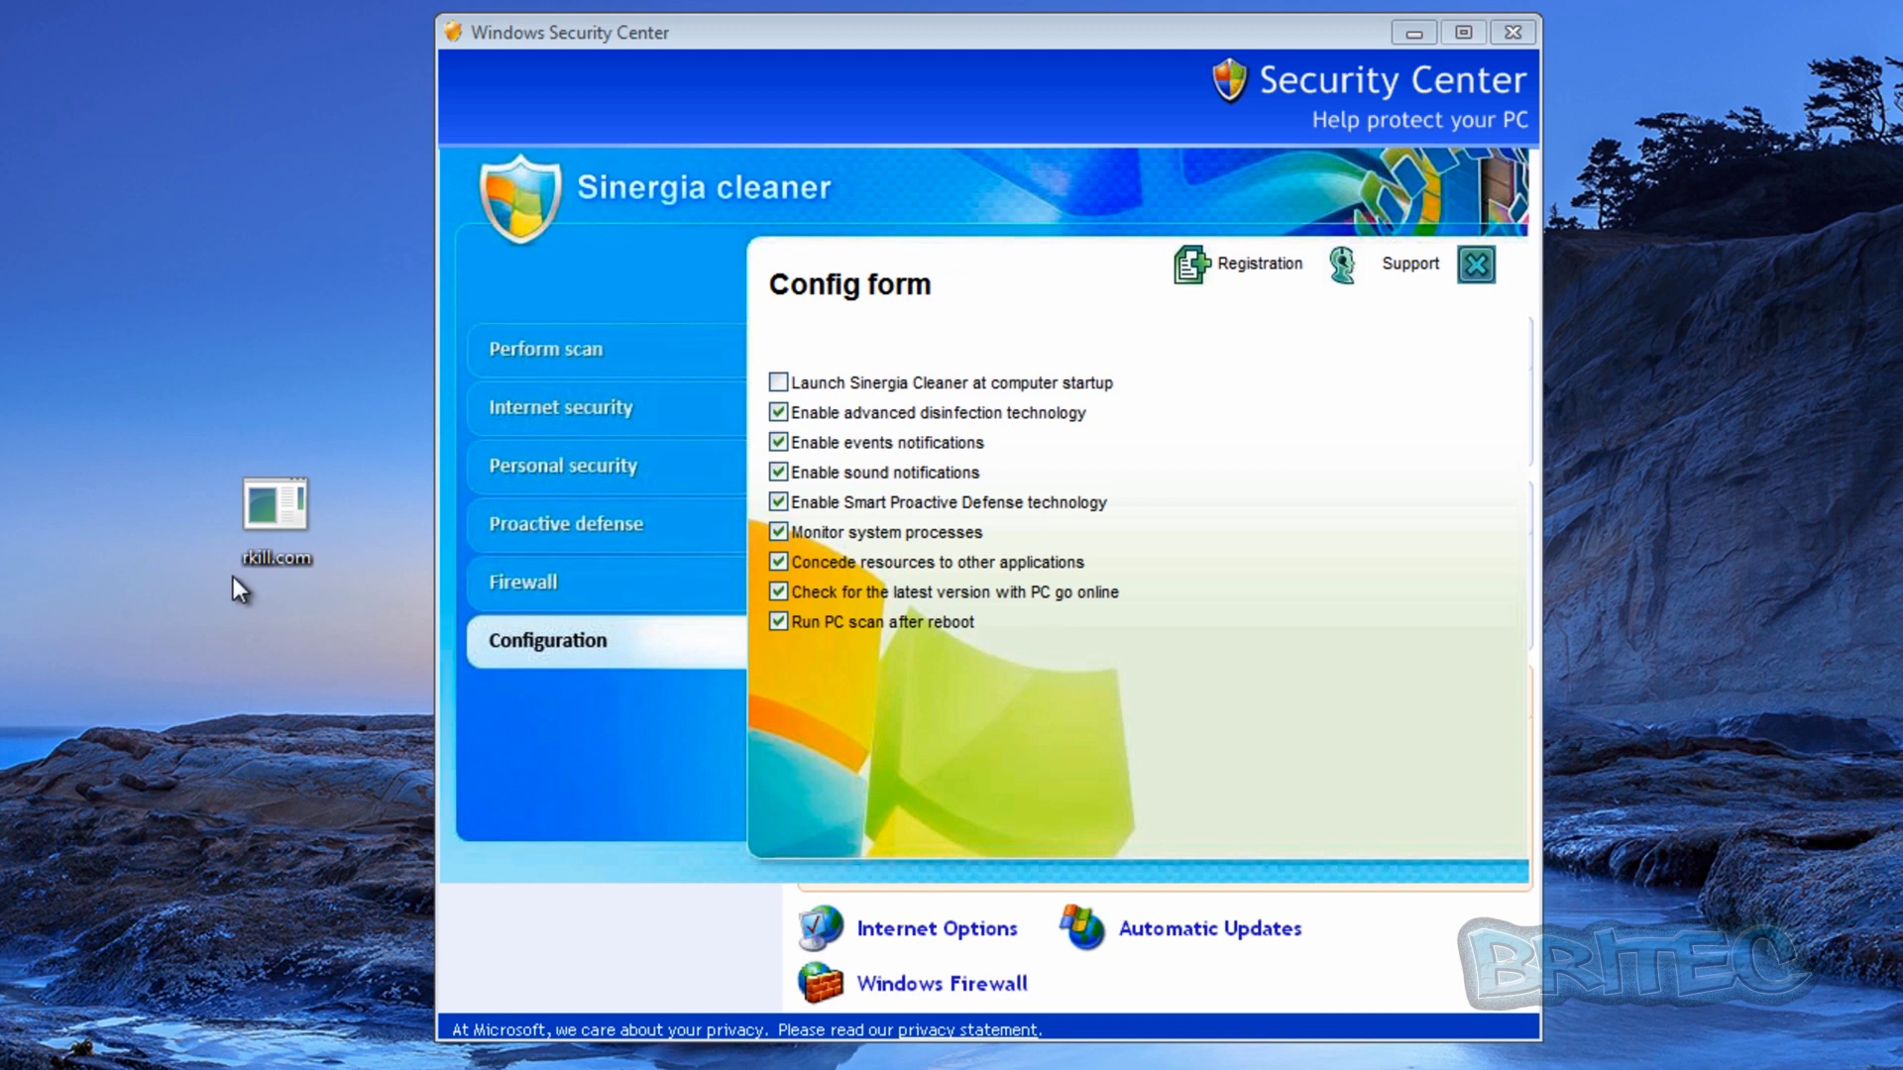
Rename the desktop rkill.com file to iexplore.exe, confirming the extension change
right_click(273, 567)
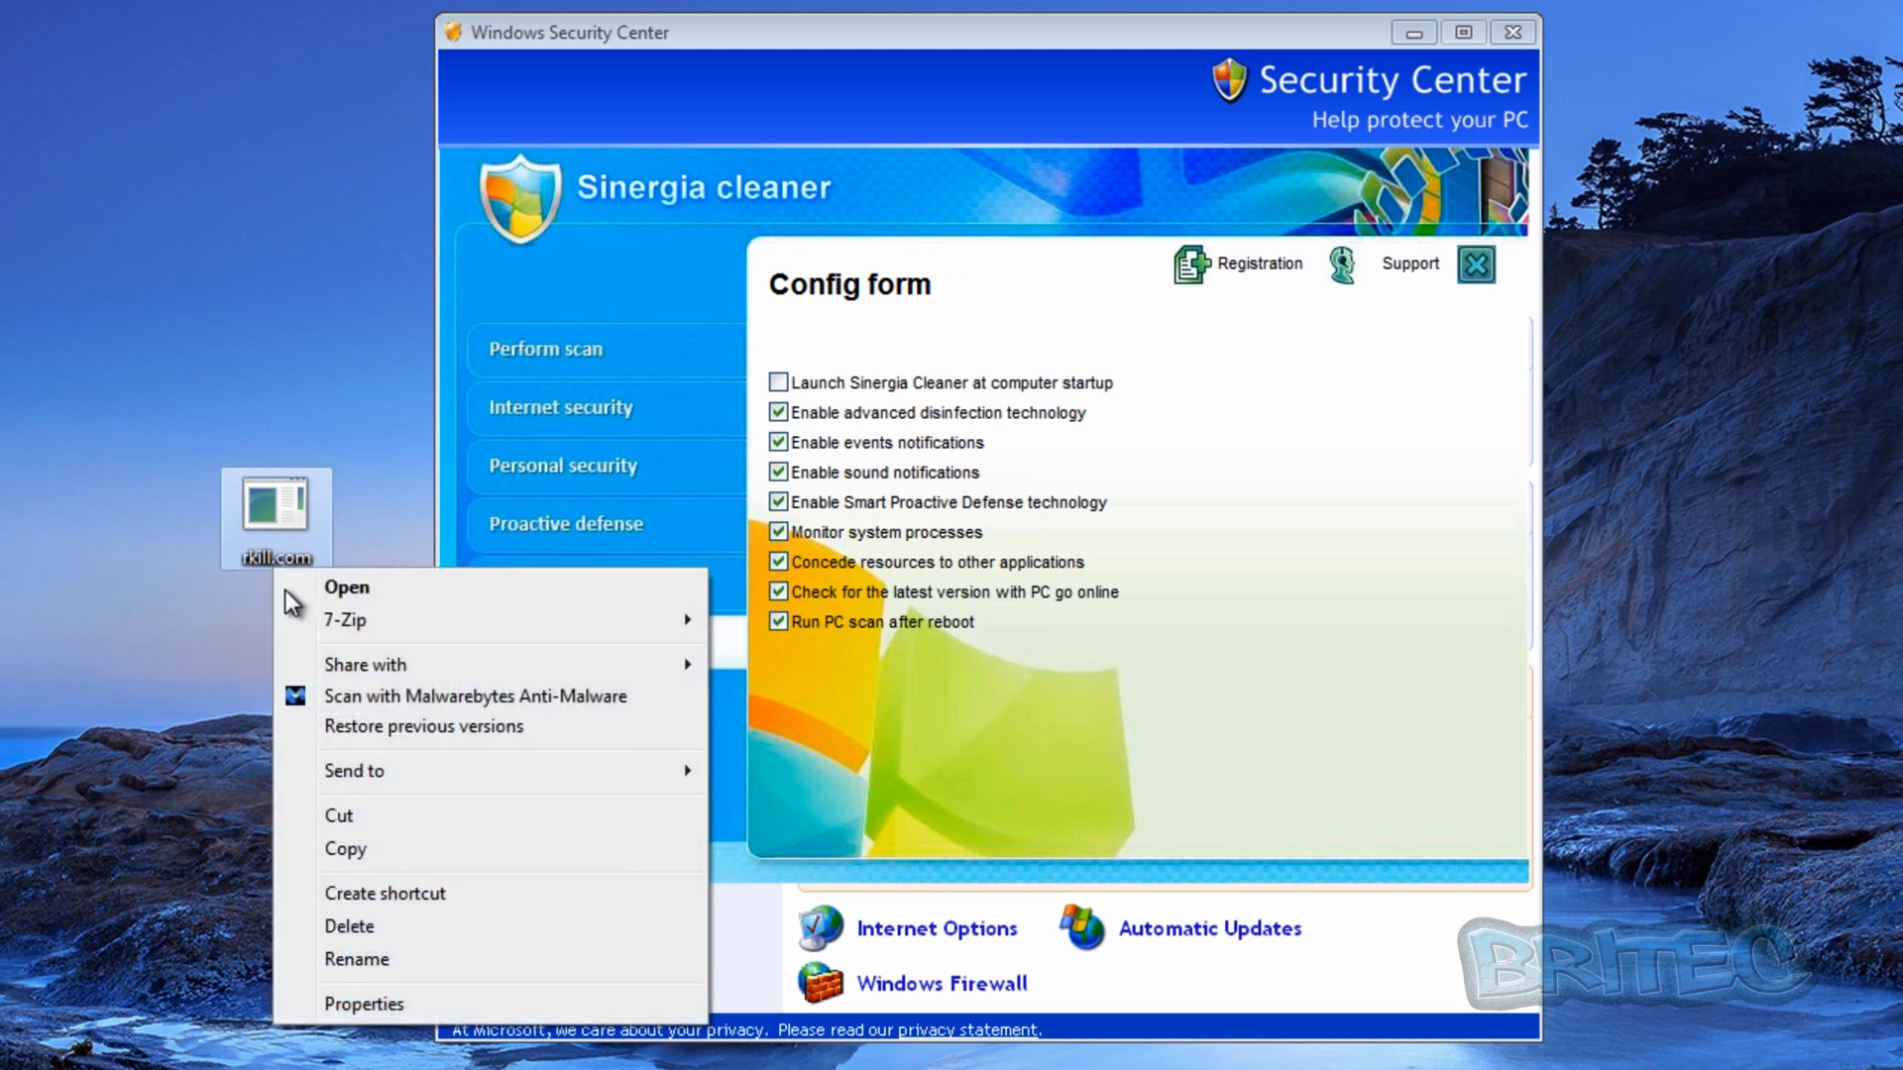
click(357, 959)
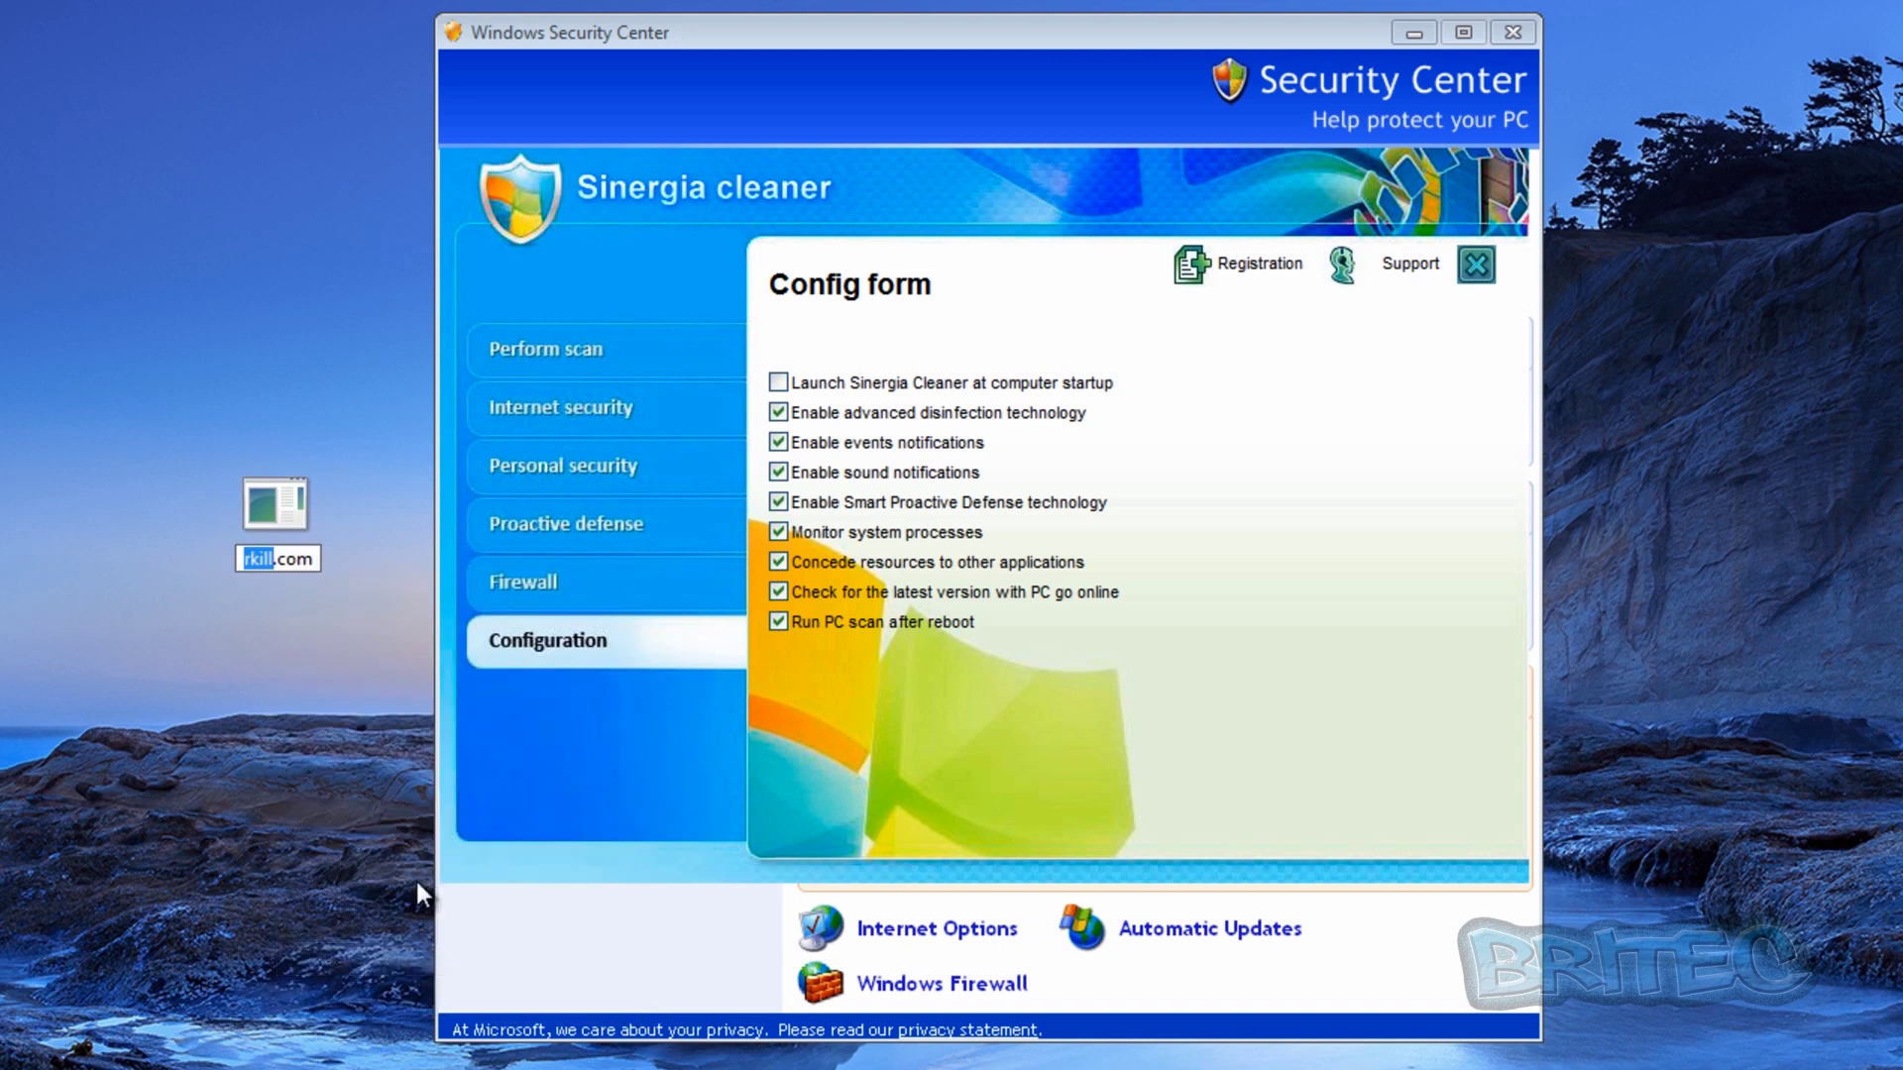
key(ctrl+a)
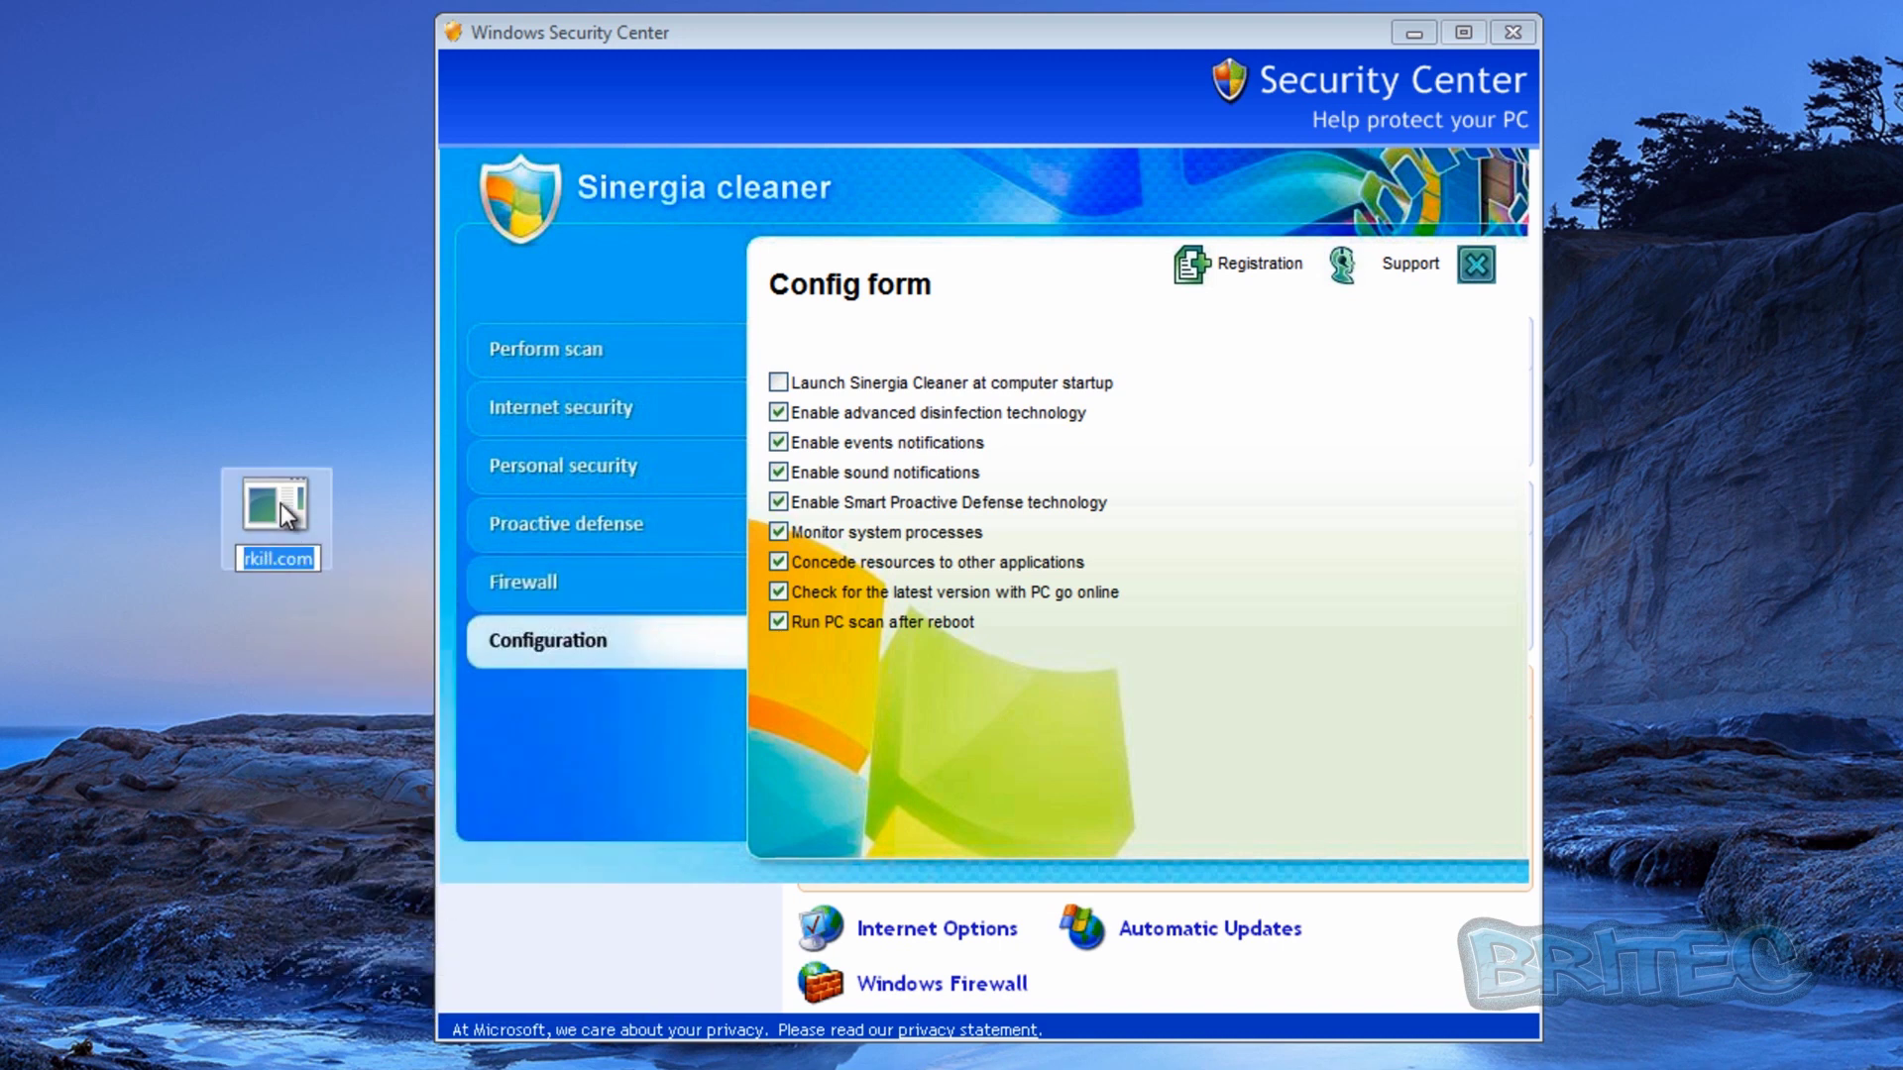
text(iexpl)
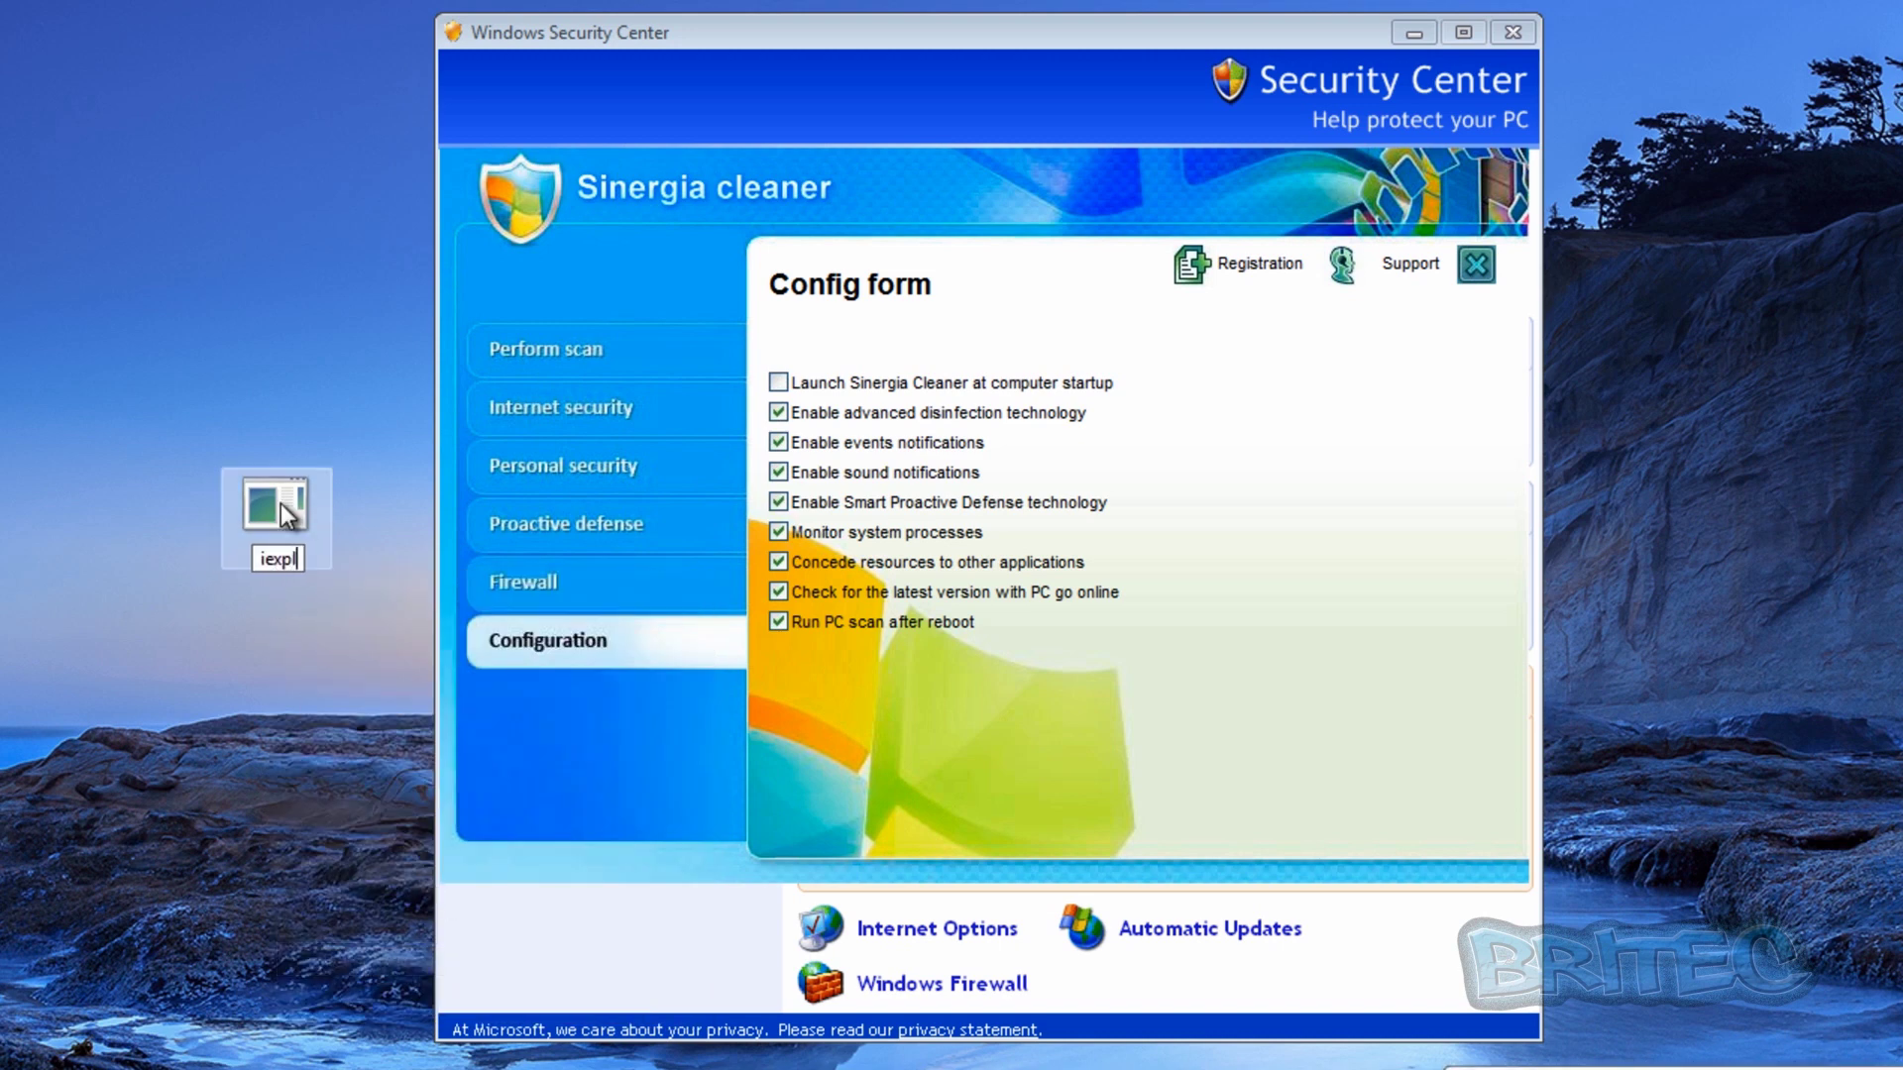
text(ore)
text(.exe)
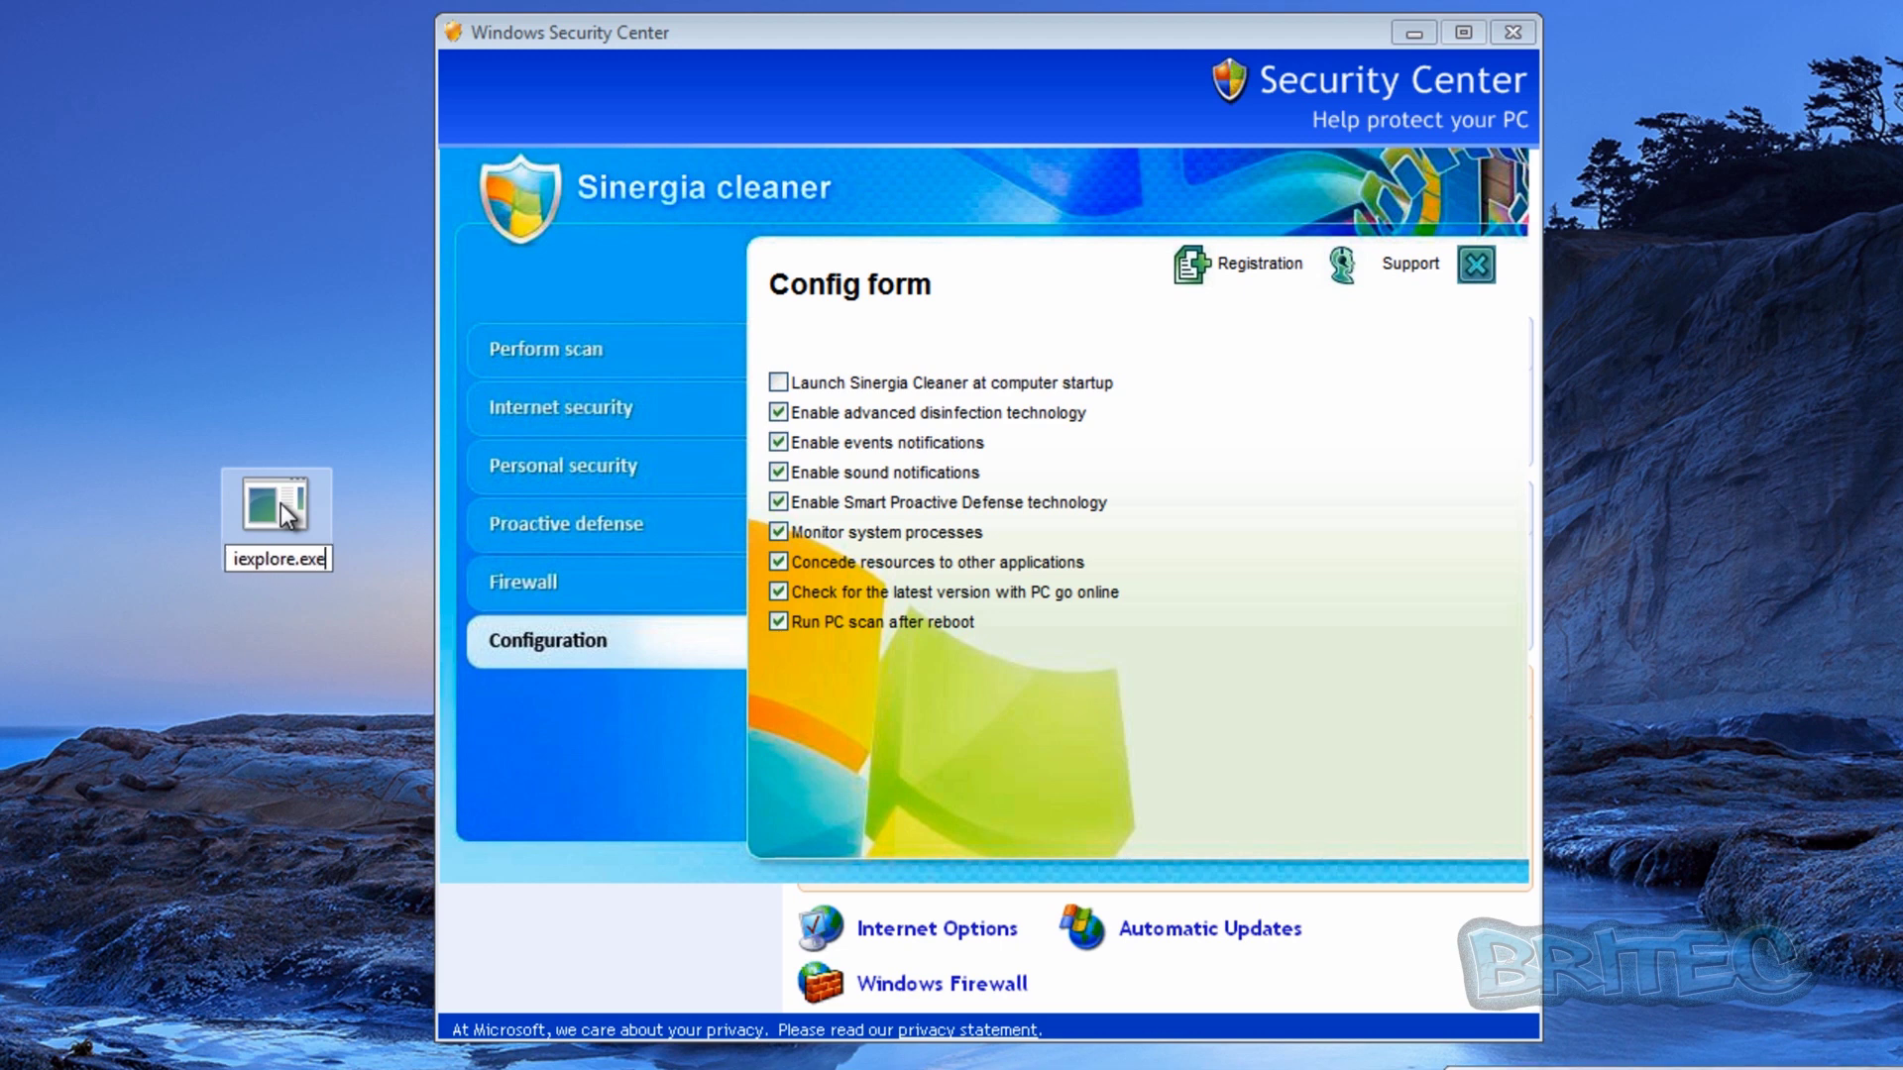
key(Return)
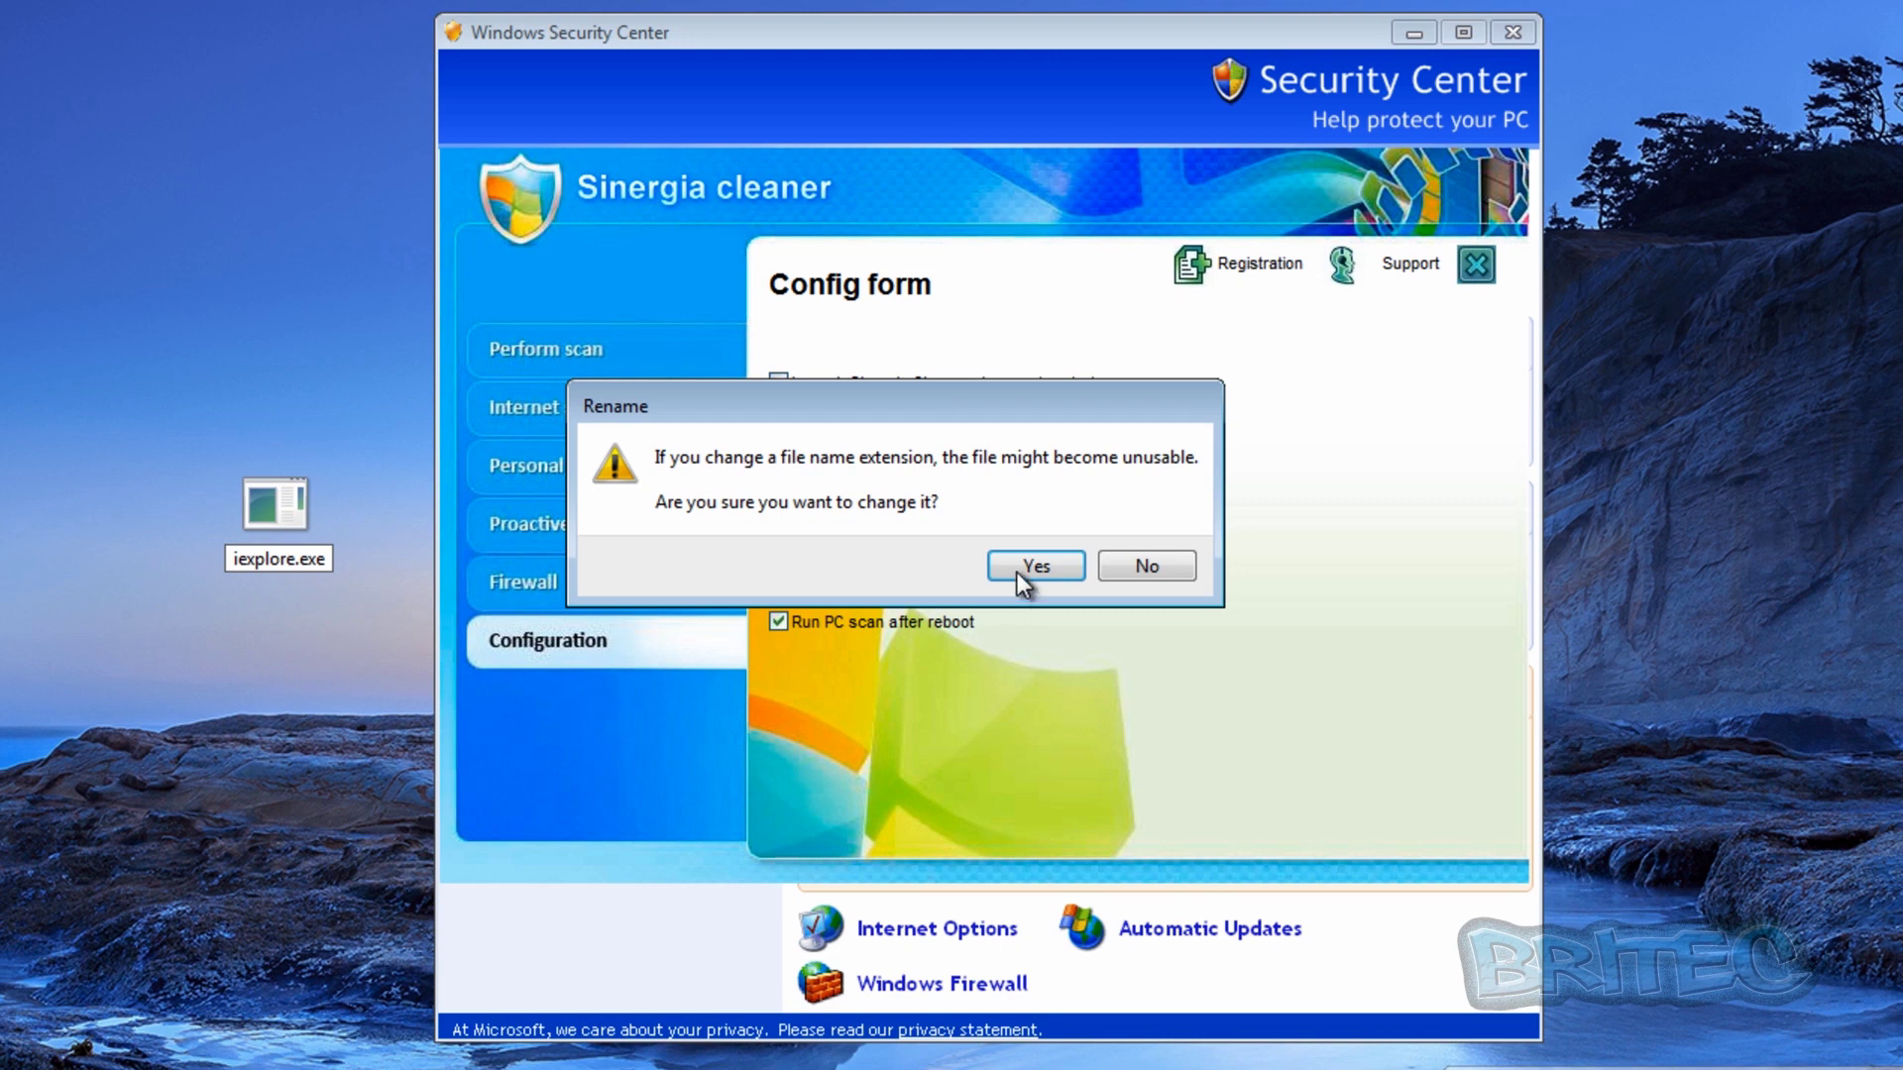
click(1029, 566)
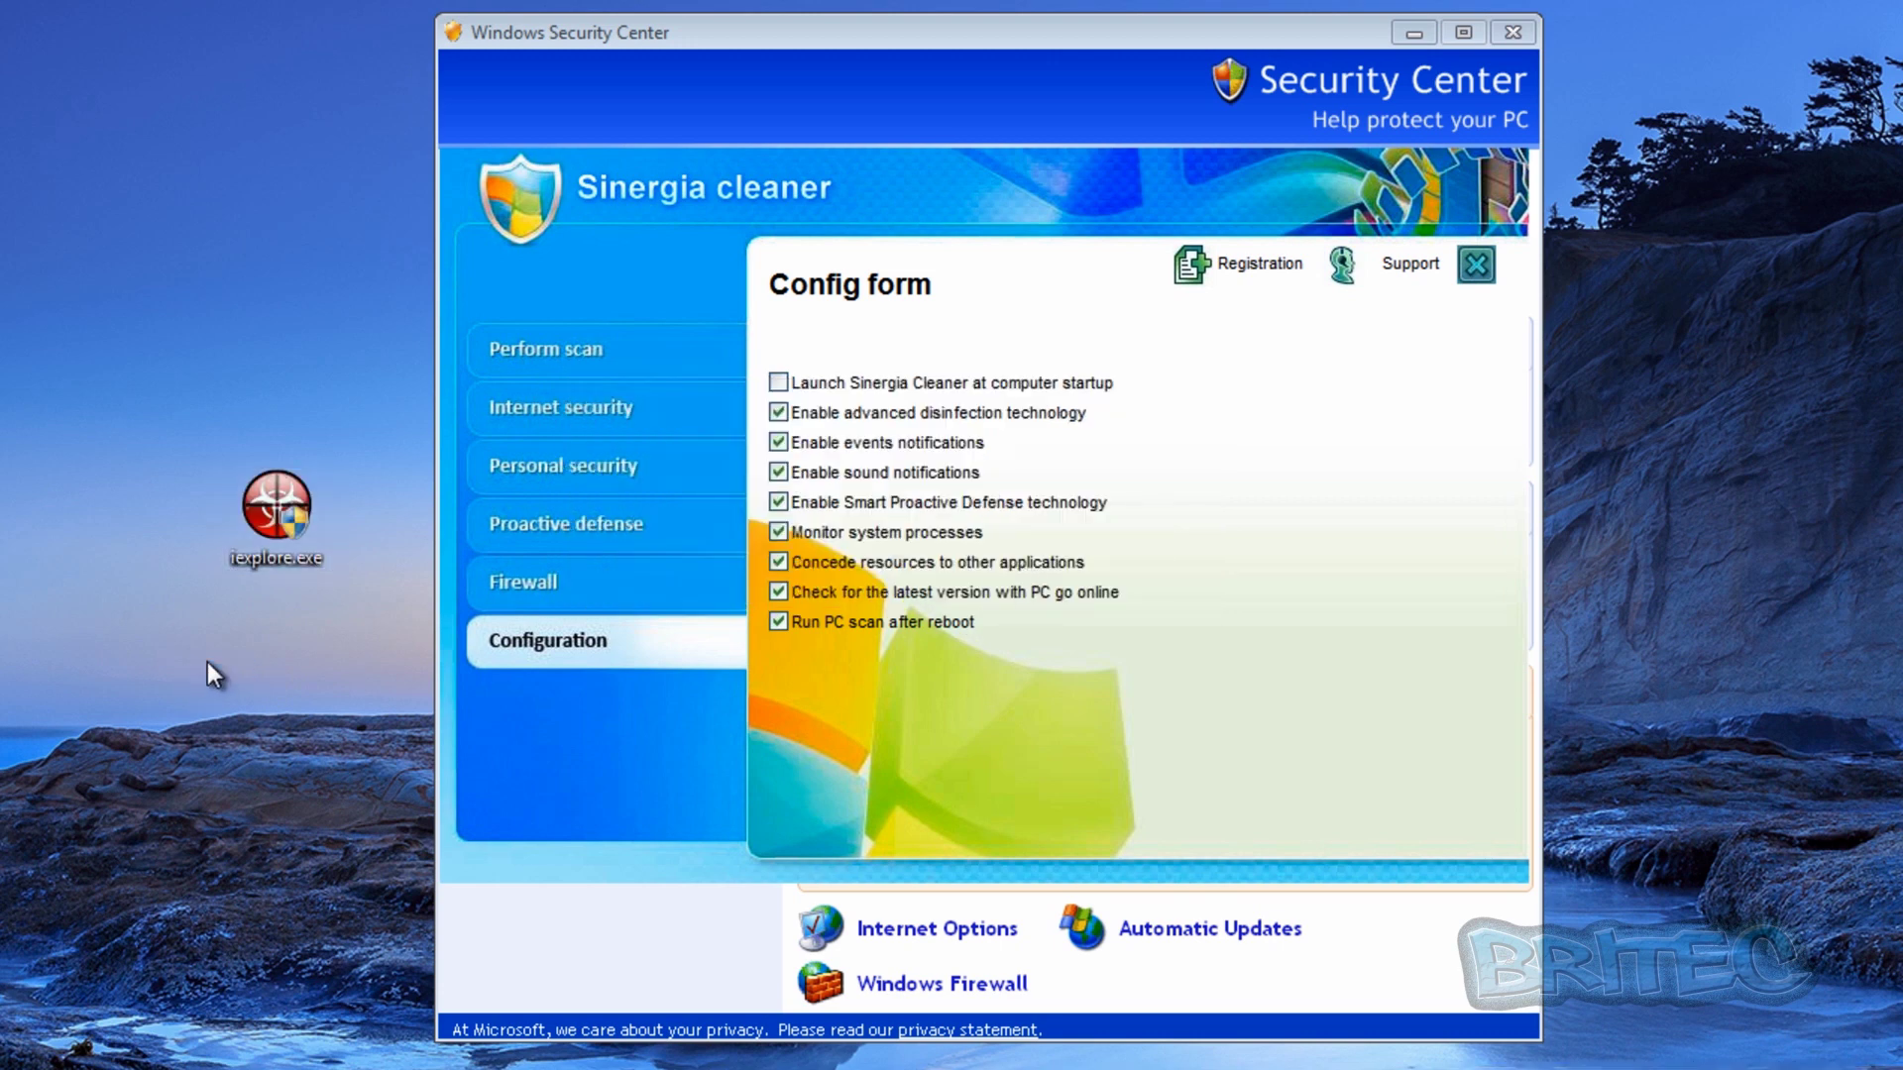
Run iexplore.exe as administrator, let RKill kill two sinergia_cleaner.exe processes, and dismiss the finished message
double_click(291, 525)
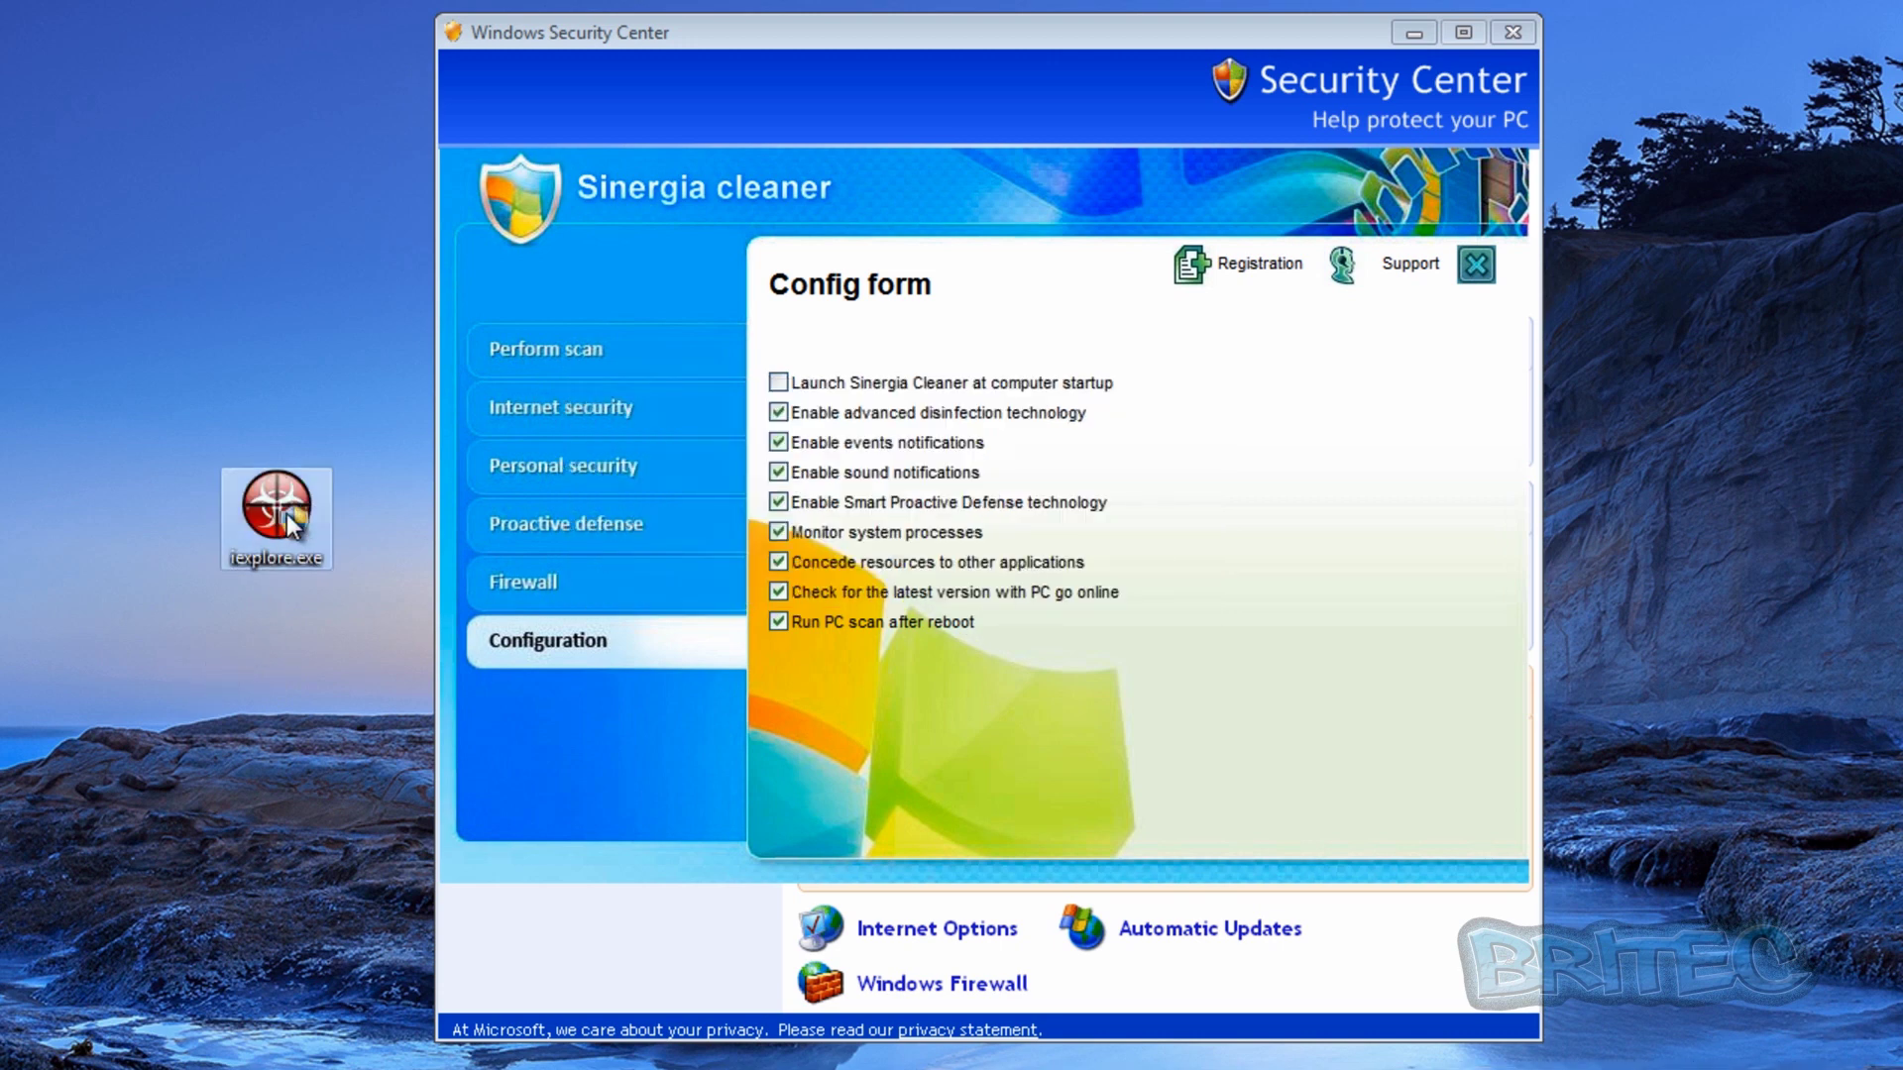
click(1035, 622)
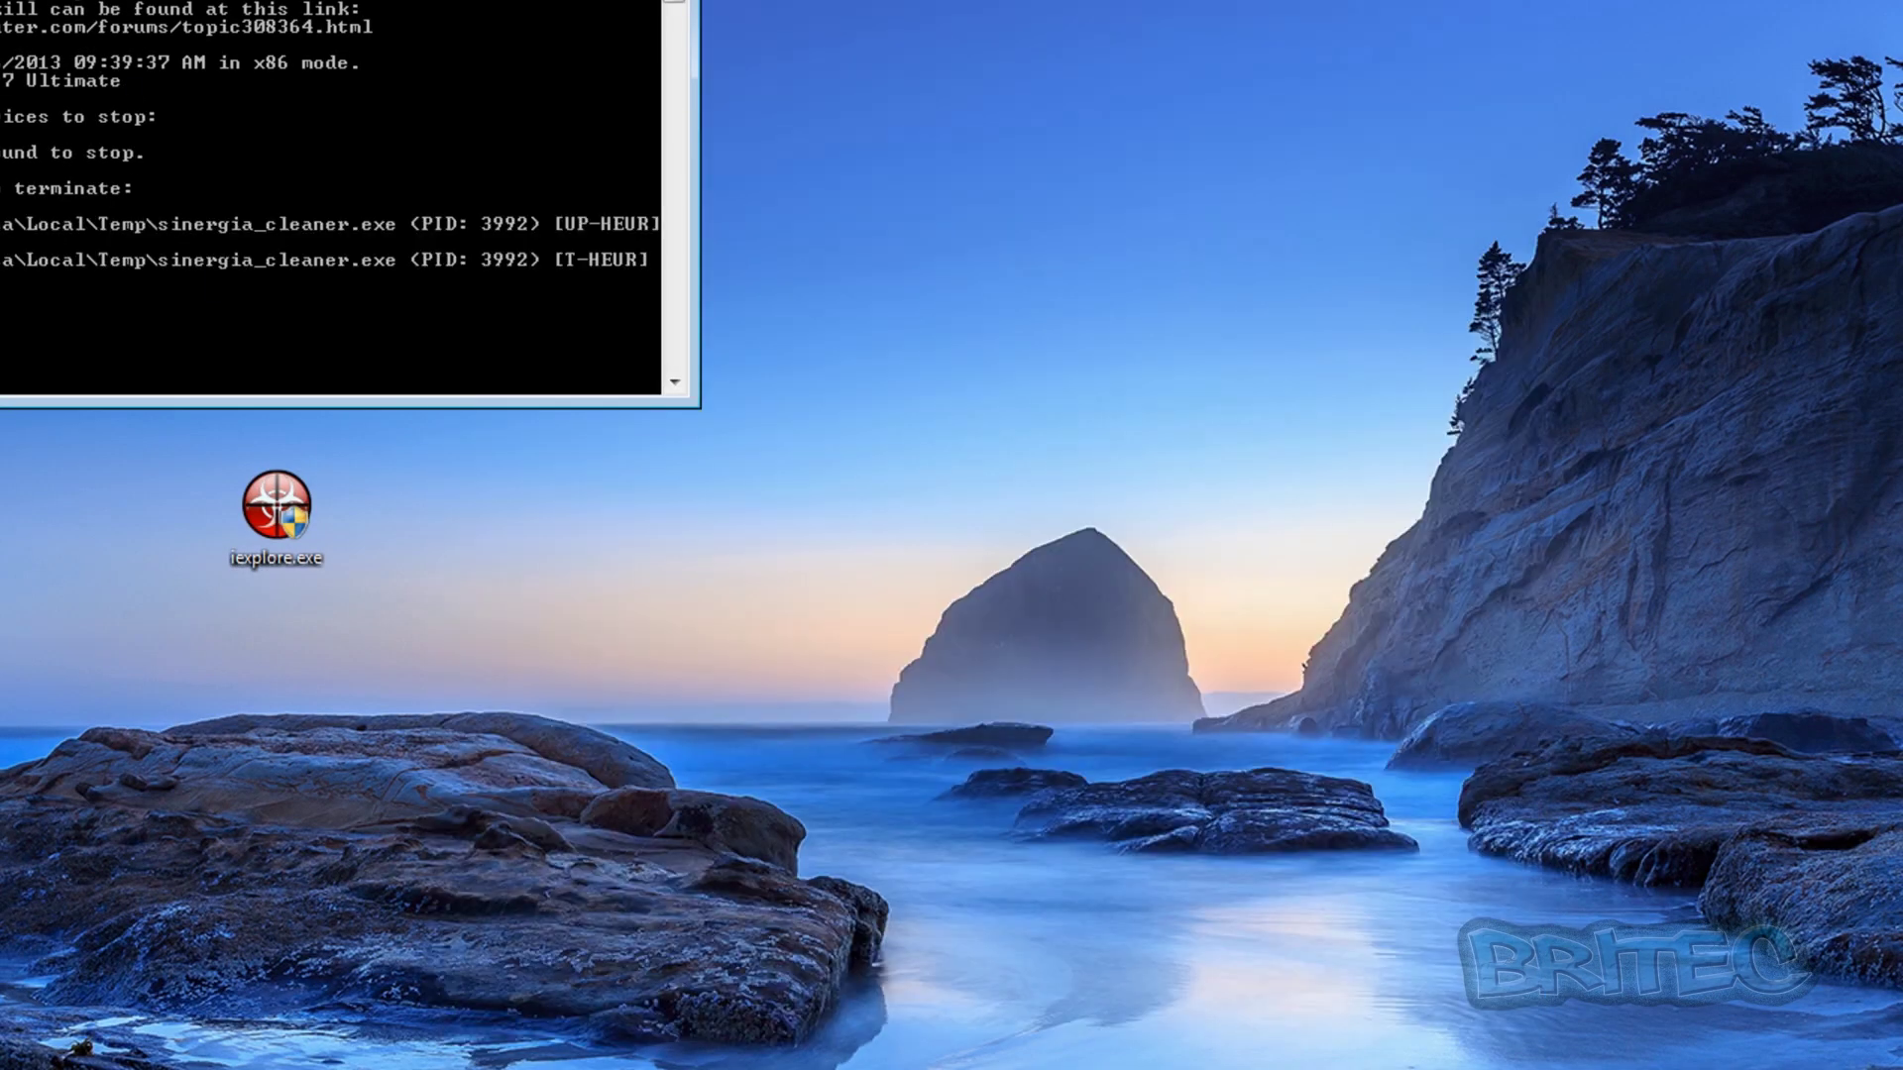
drag(84, 0, 829, 265)
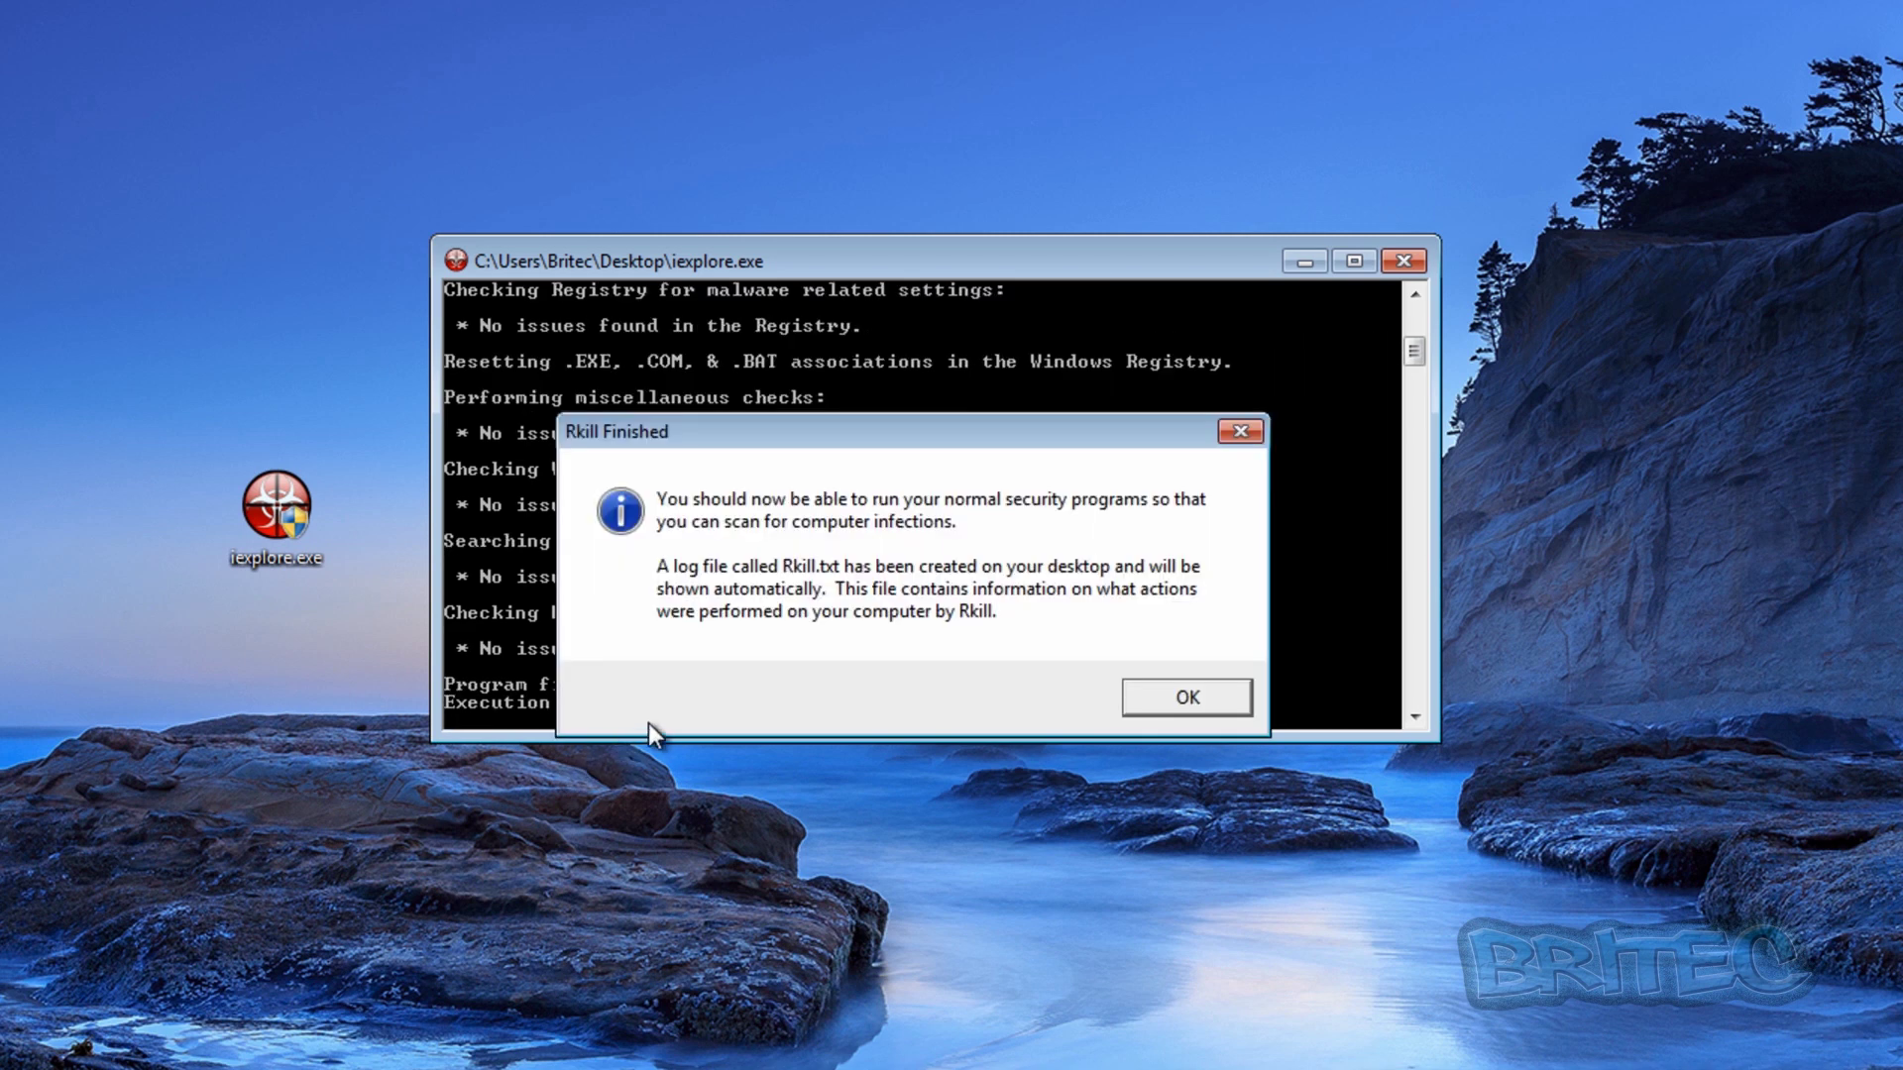
click(1193, 698)
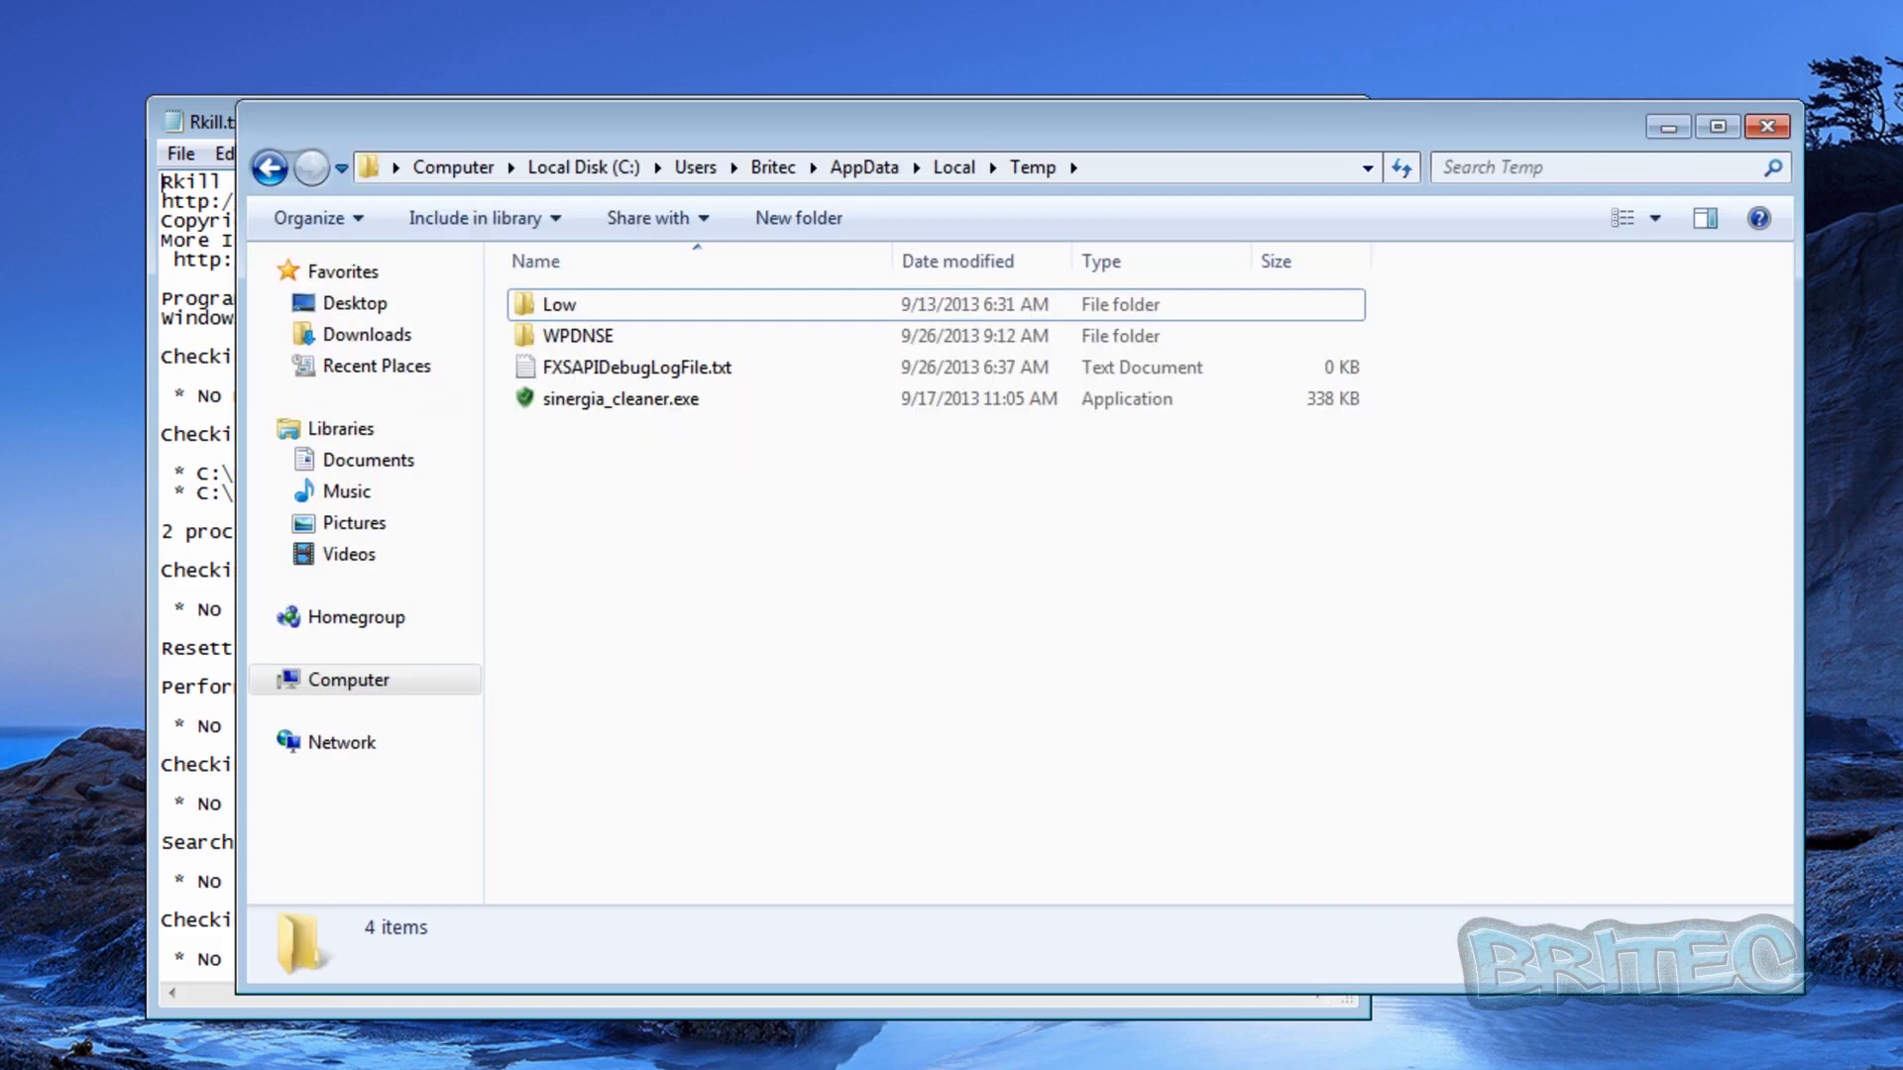
Delete sinergia_cleaner.exe from the Temp folder, confirm, and close the folder window
click(268, 168)
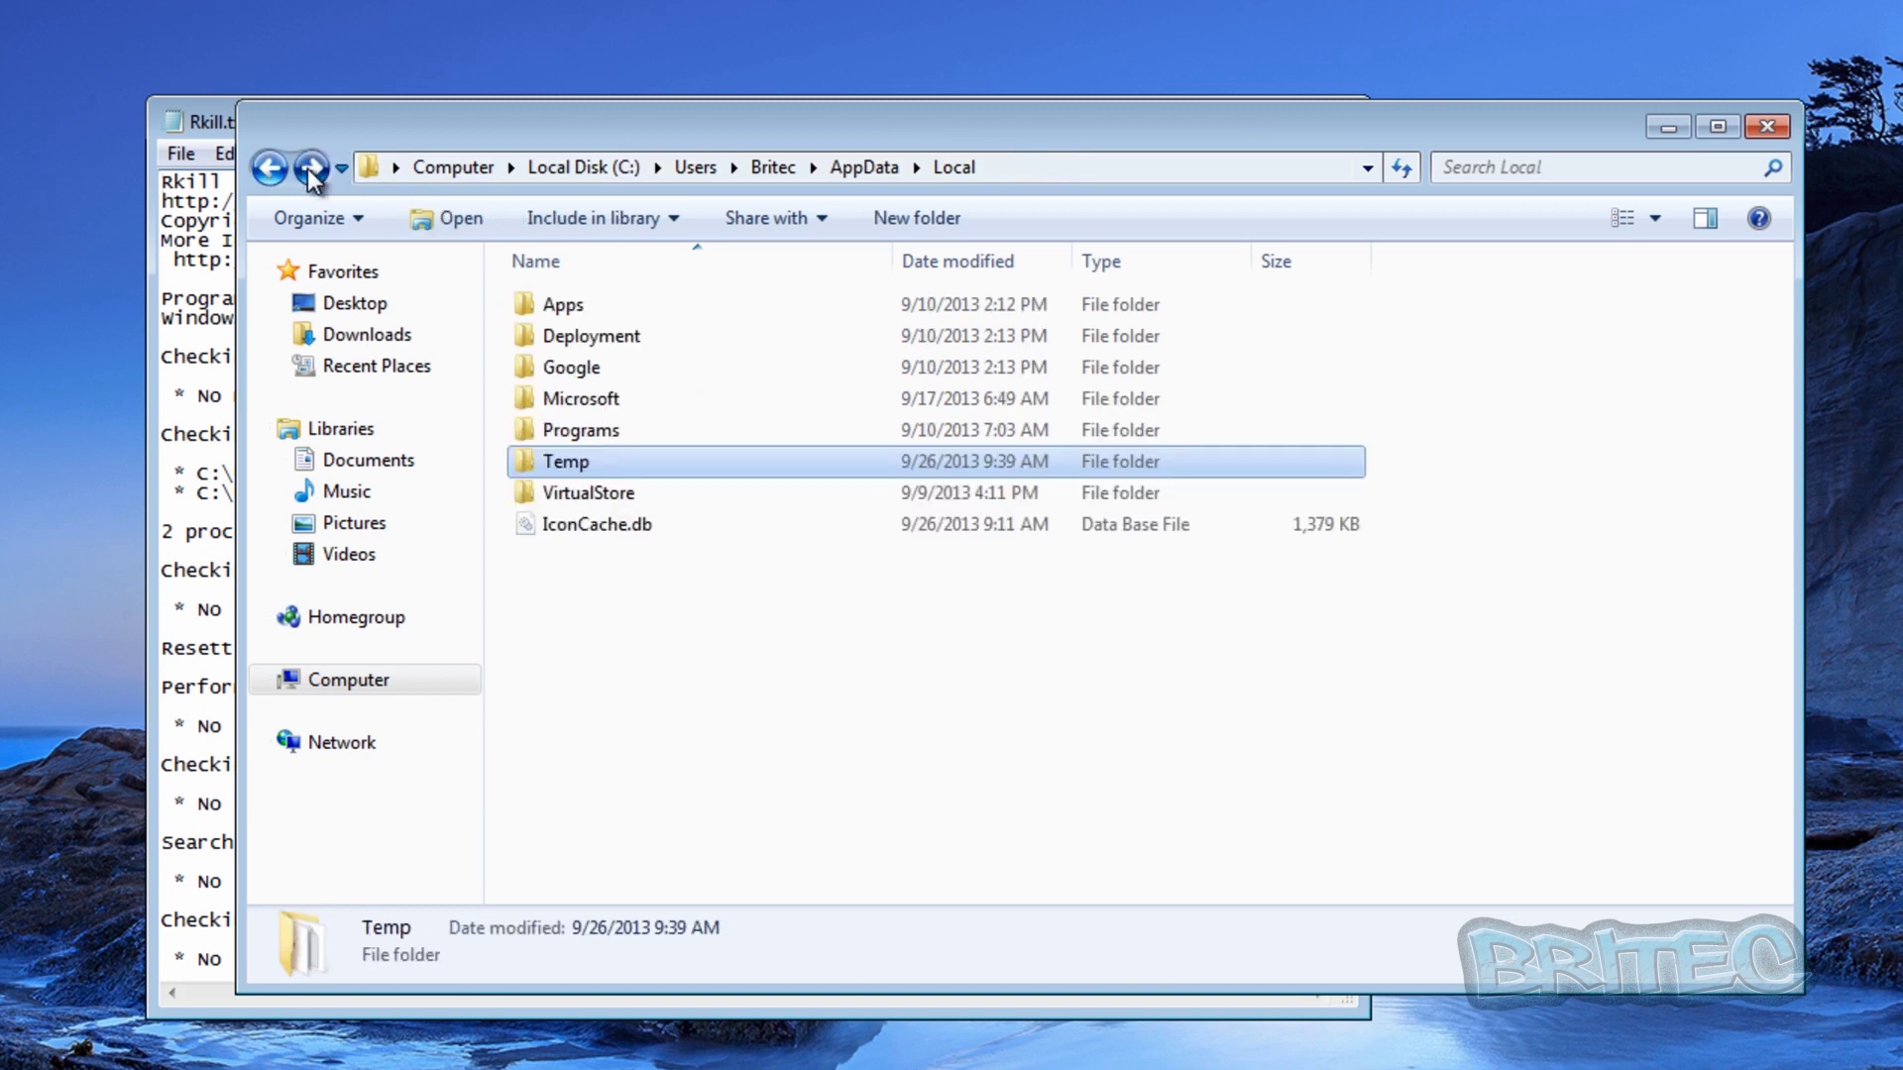
click(310, 168)
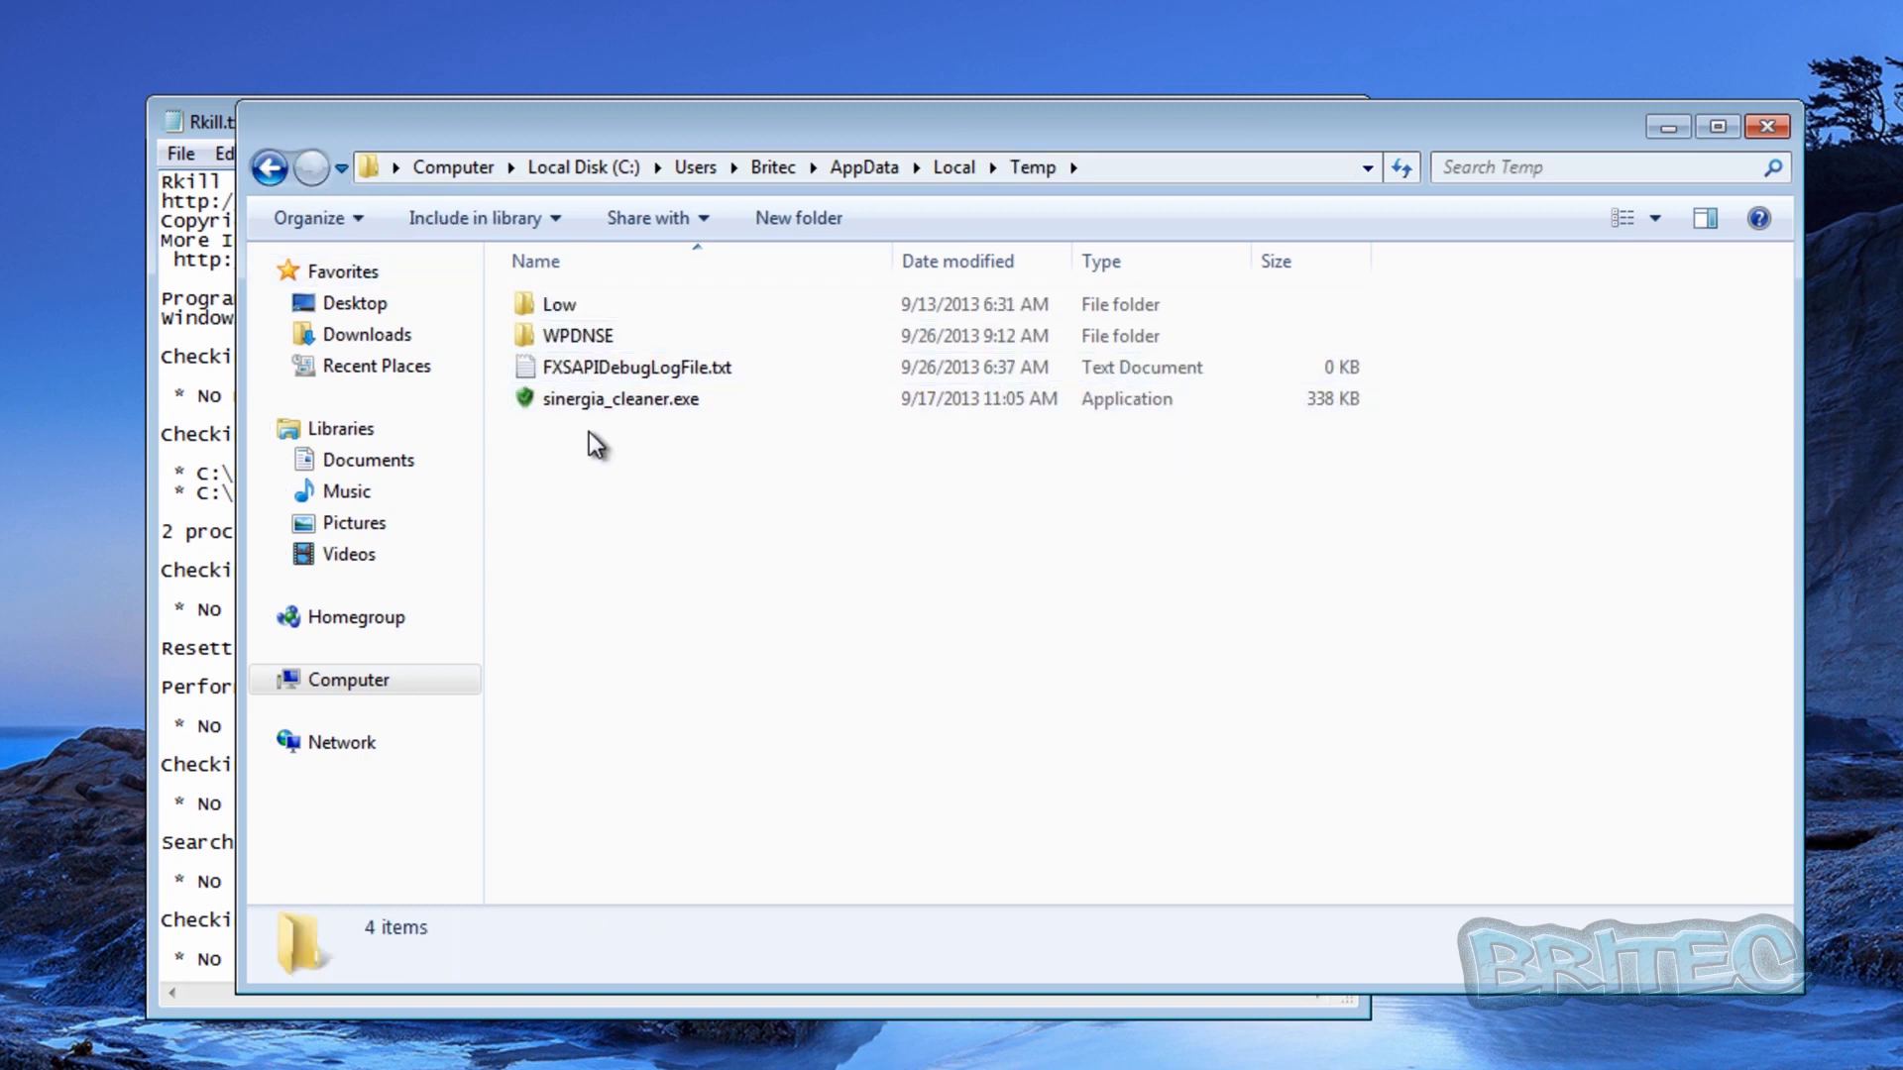
click(598, 400)
right_click(602, 409)
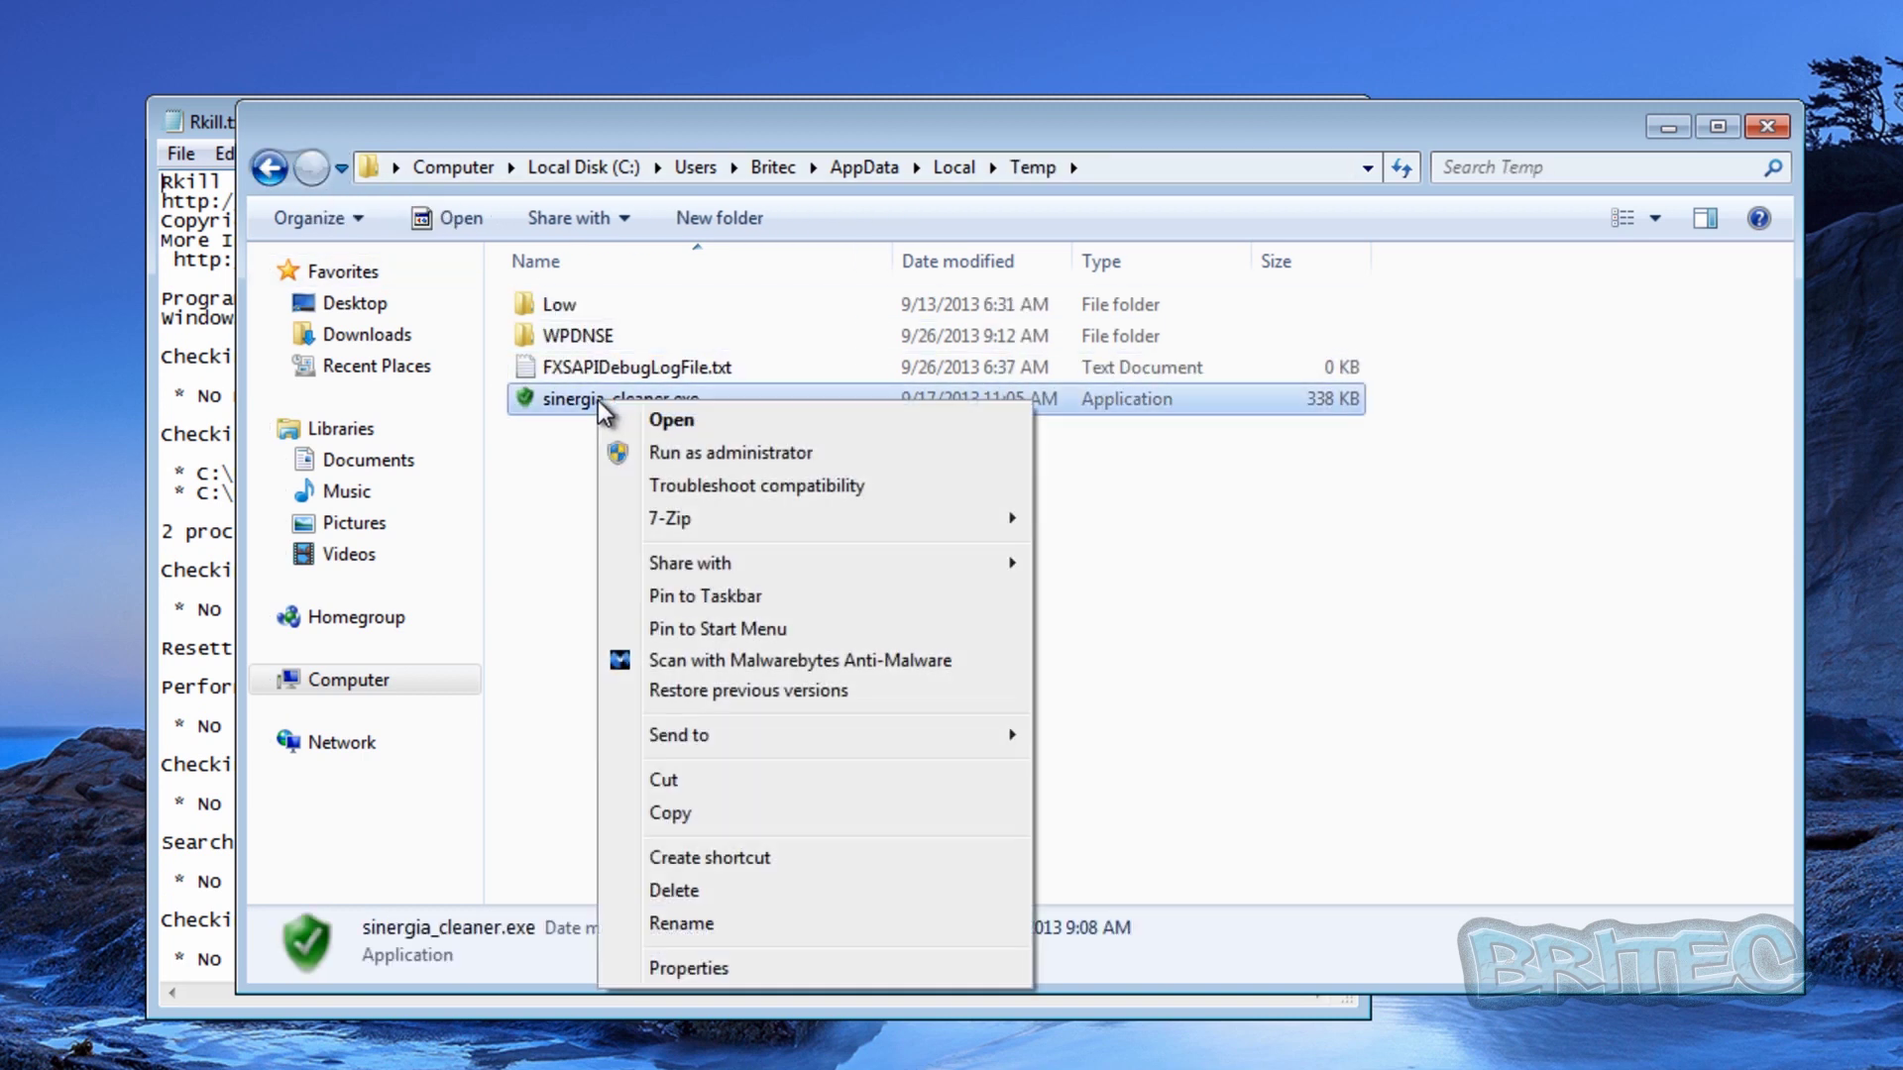
click(674, 892)
click(1020, 677)
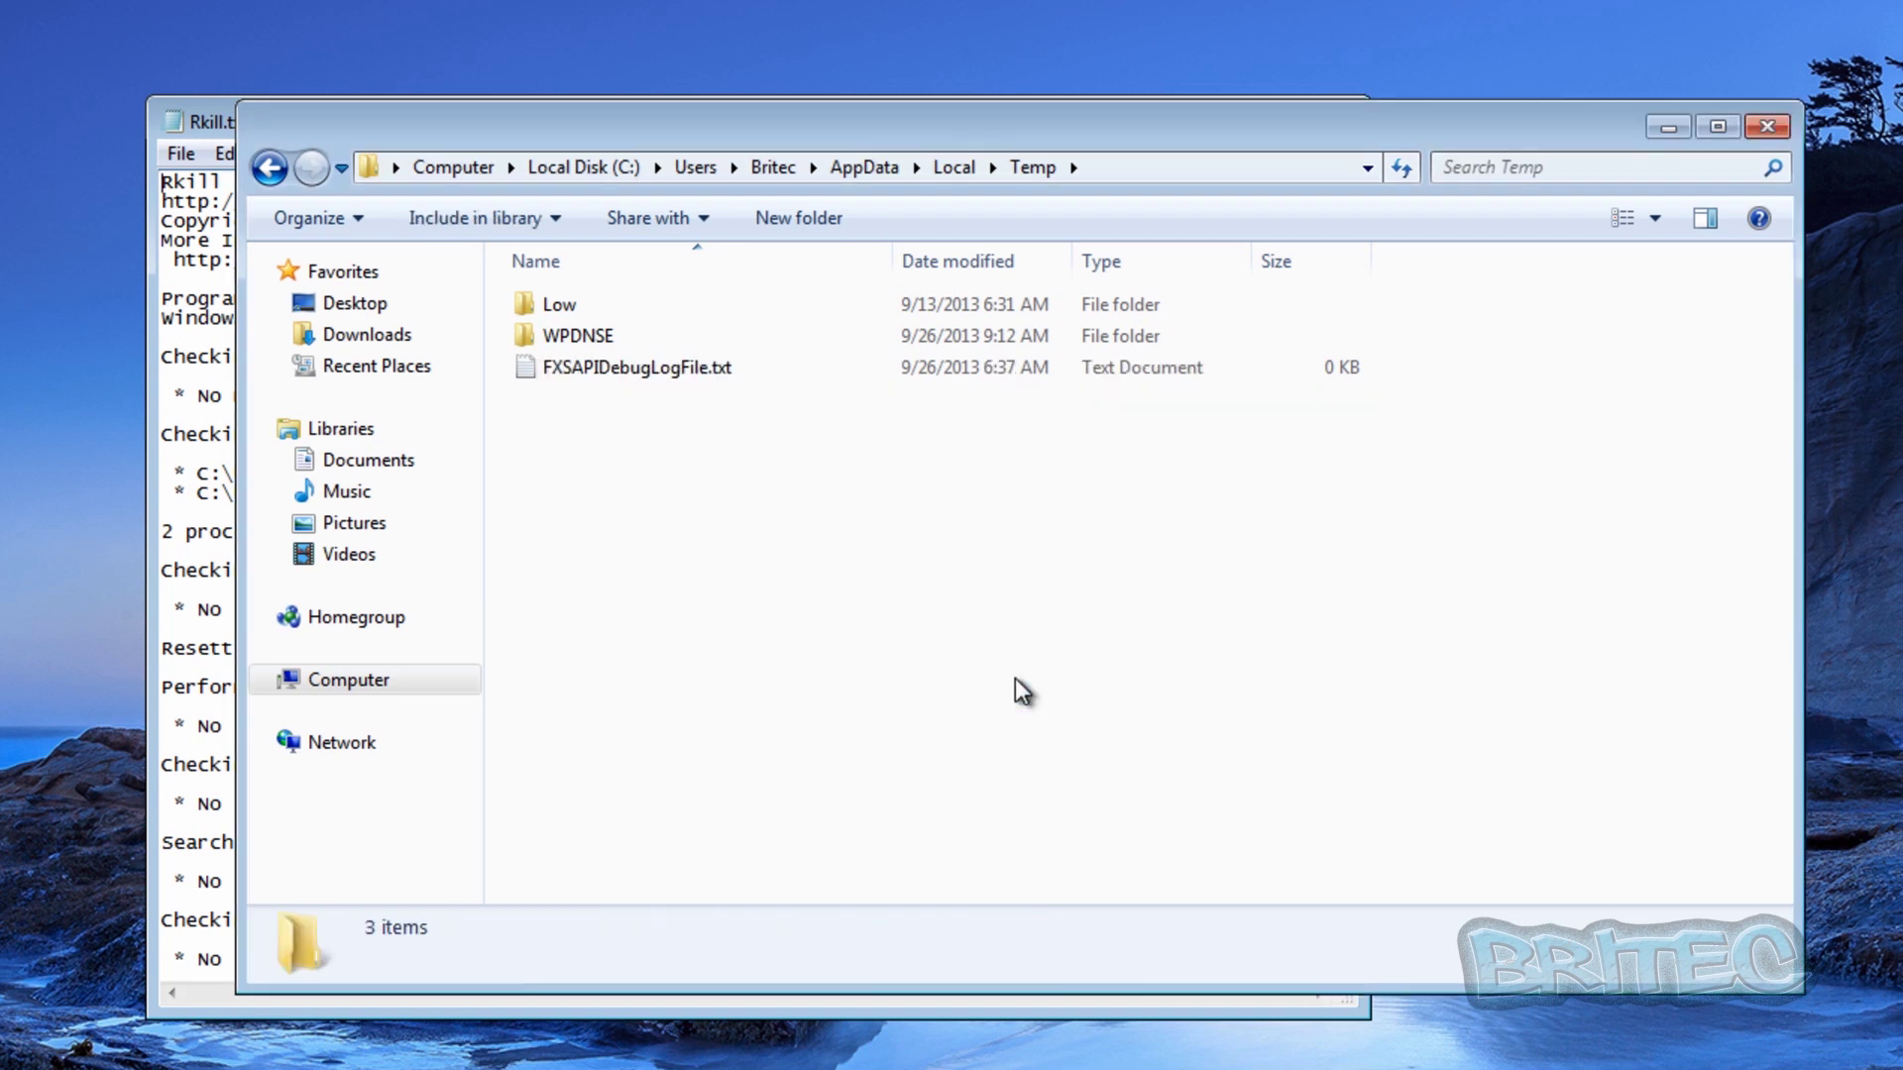
click(1765, 126)
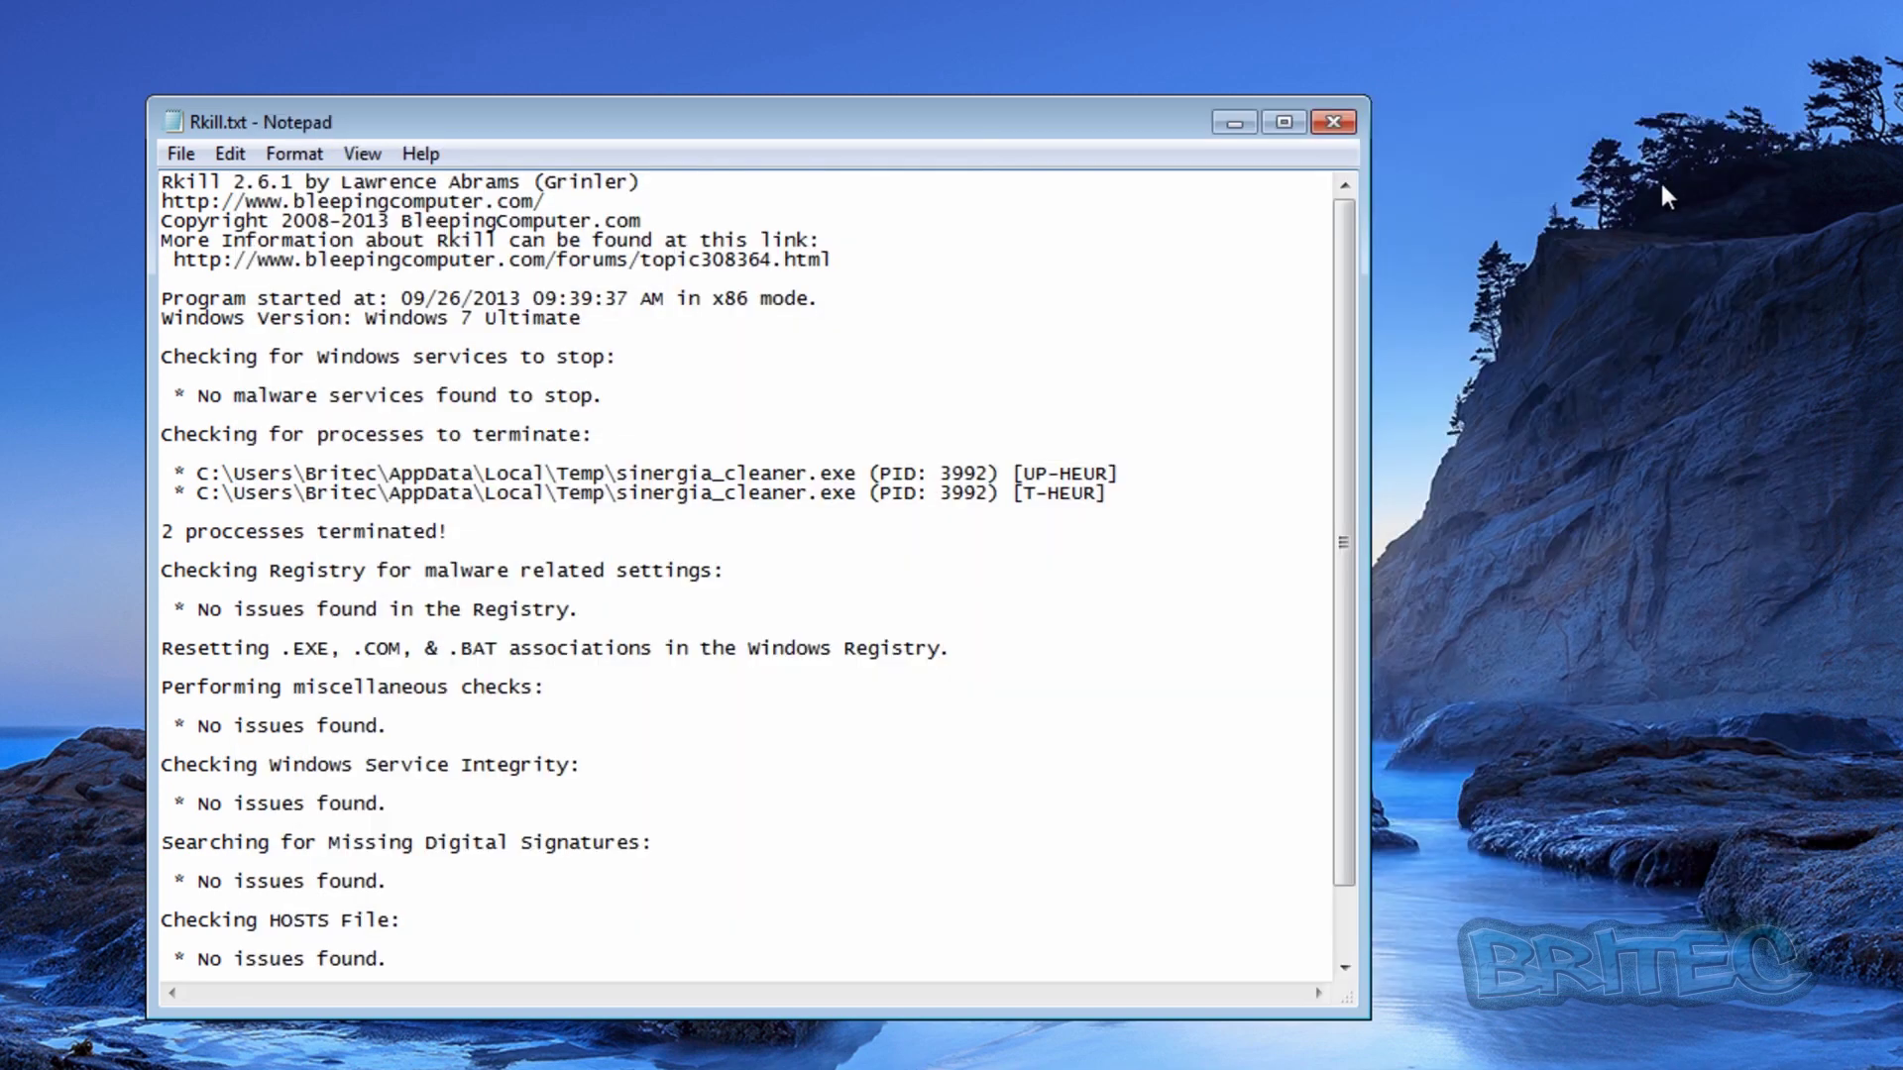
Close the Rkill.txt log and check for Malwarebytes database updates, which are already current
click(1336, 123)
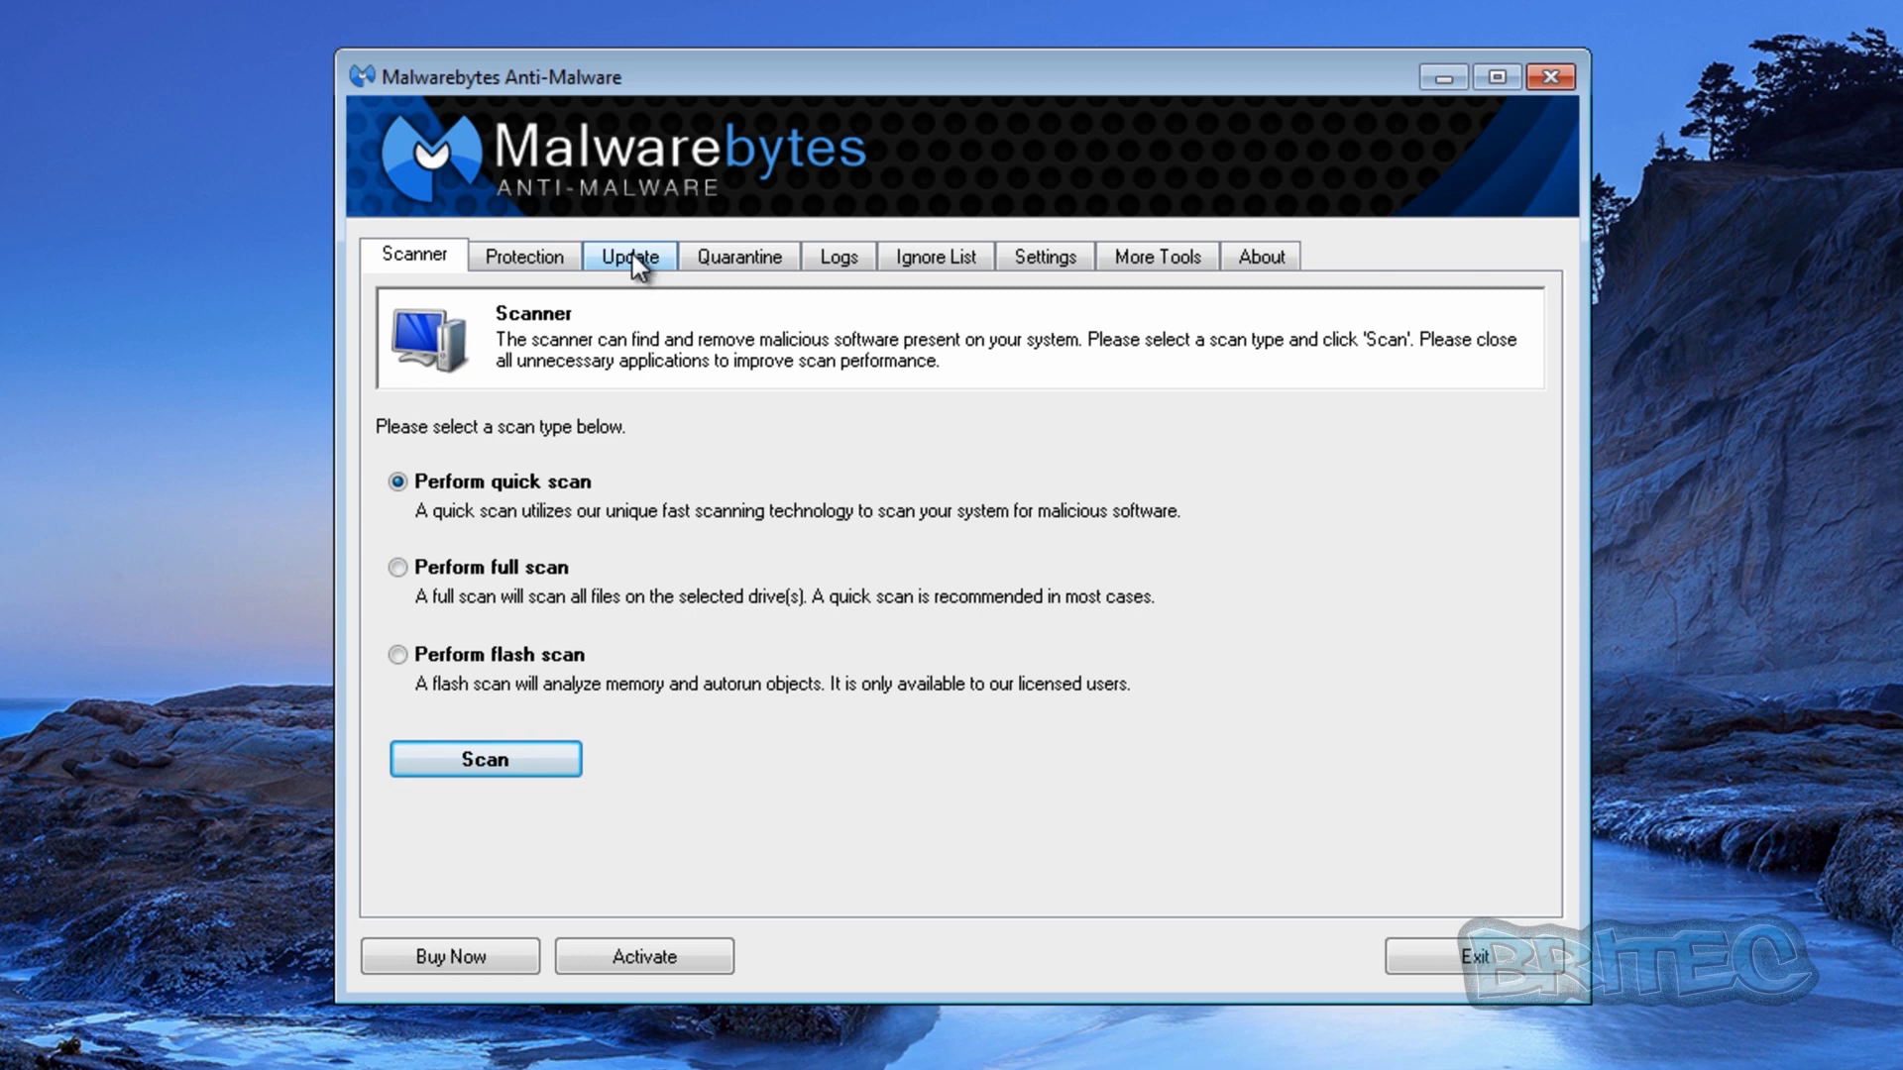
click(632, 258)
click(540, 578)
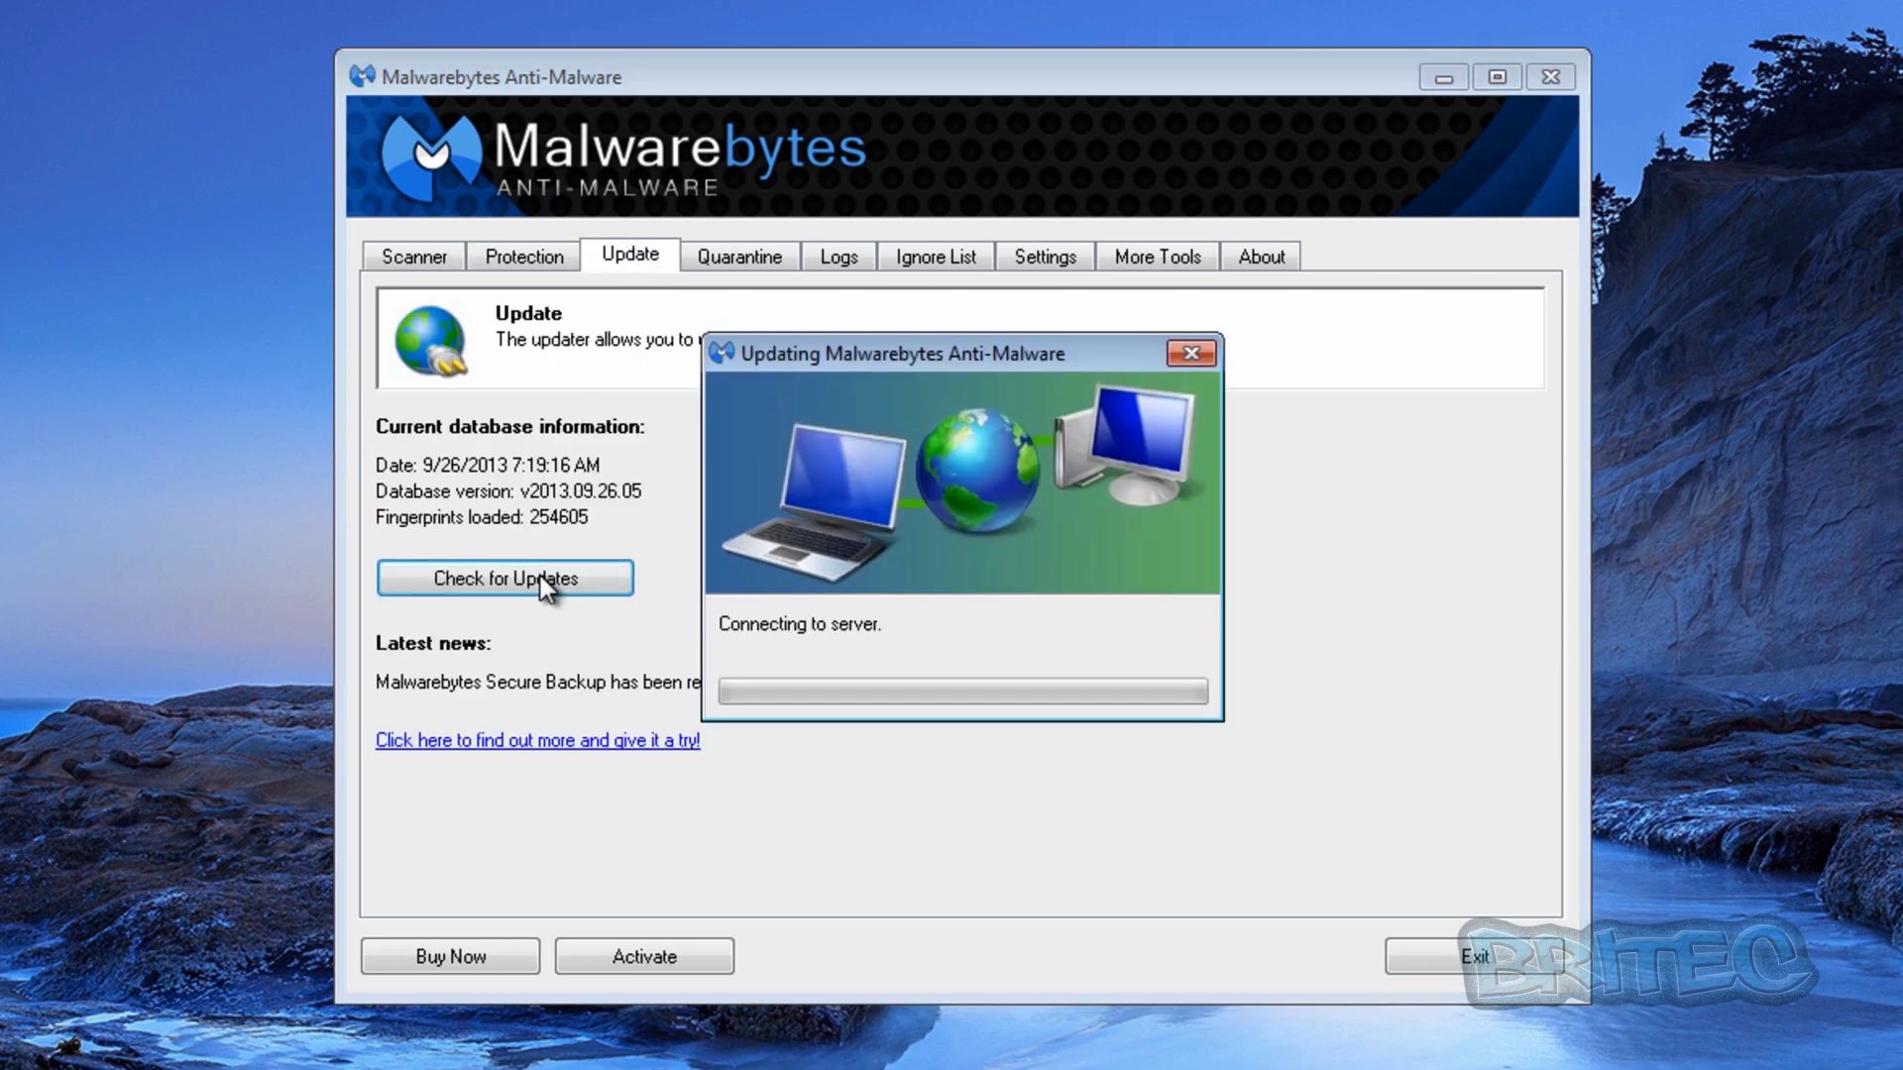
click(1149, 624)
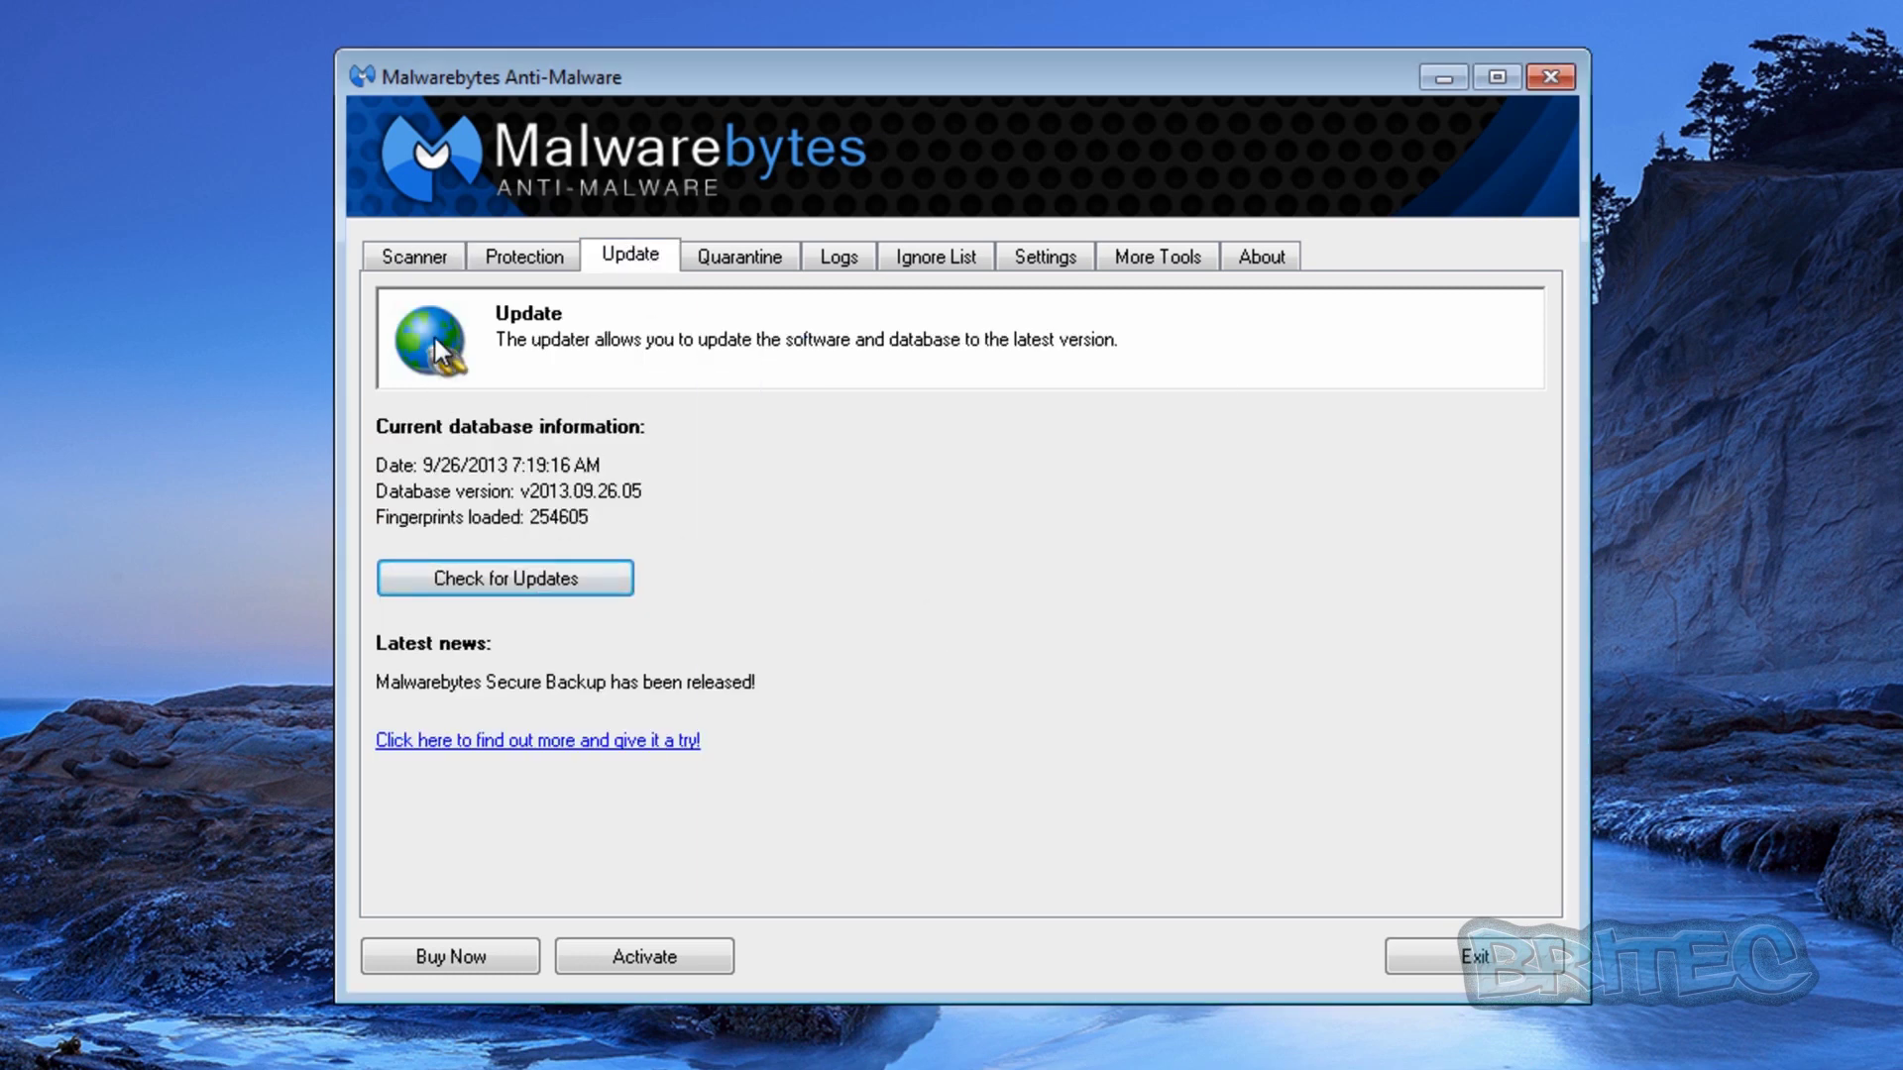
Run a quick scan, which finds no malicious items among 176870 objects, and close the scan log
click(417, 258)
click(509, 764)
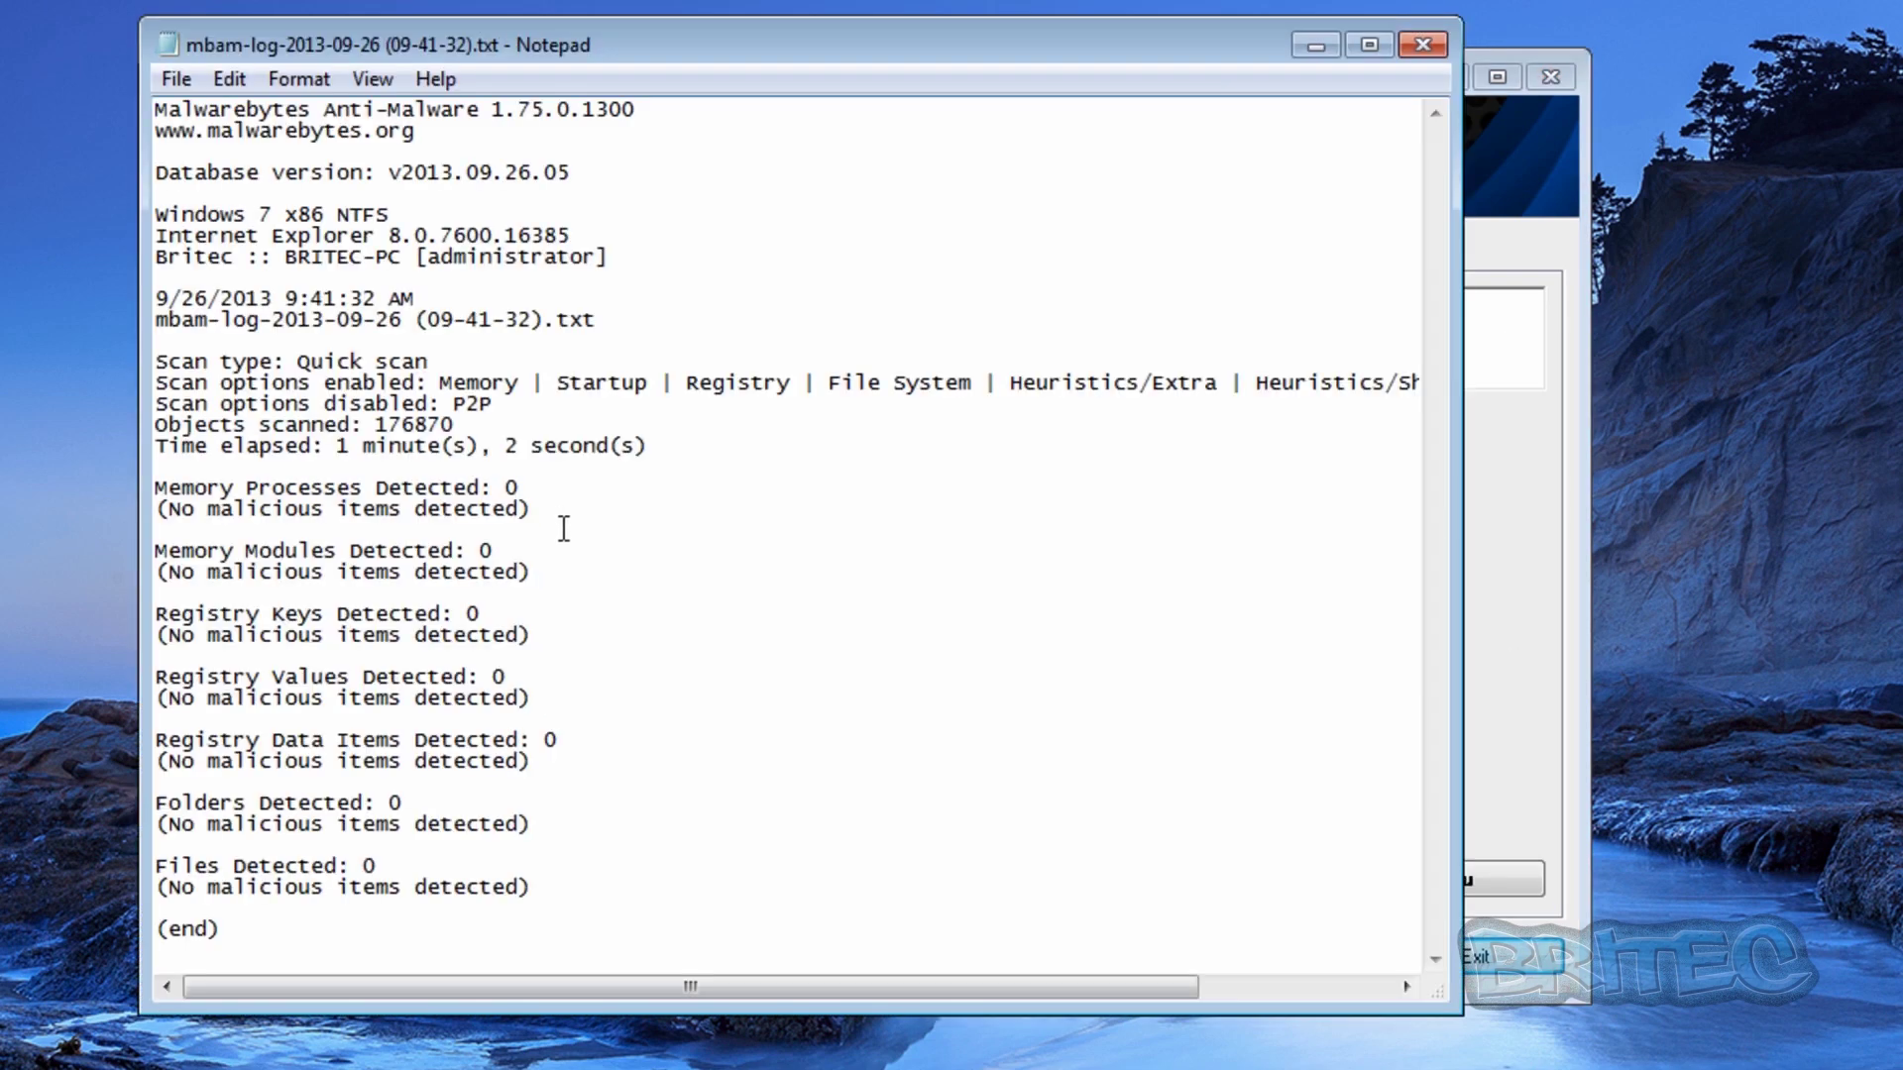
click(1419, 48)
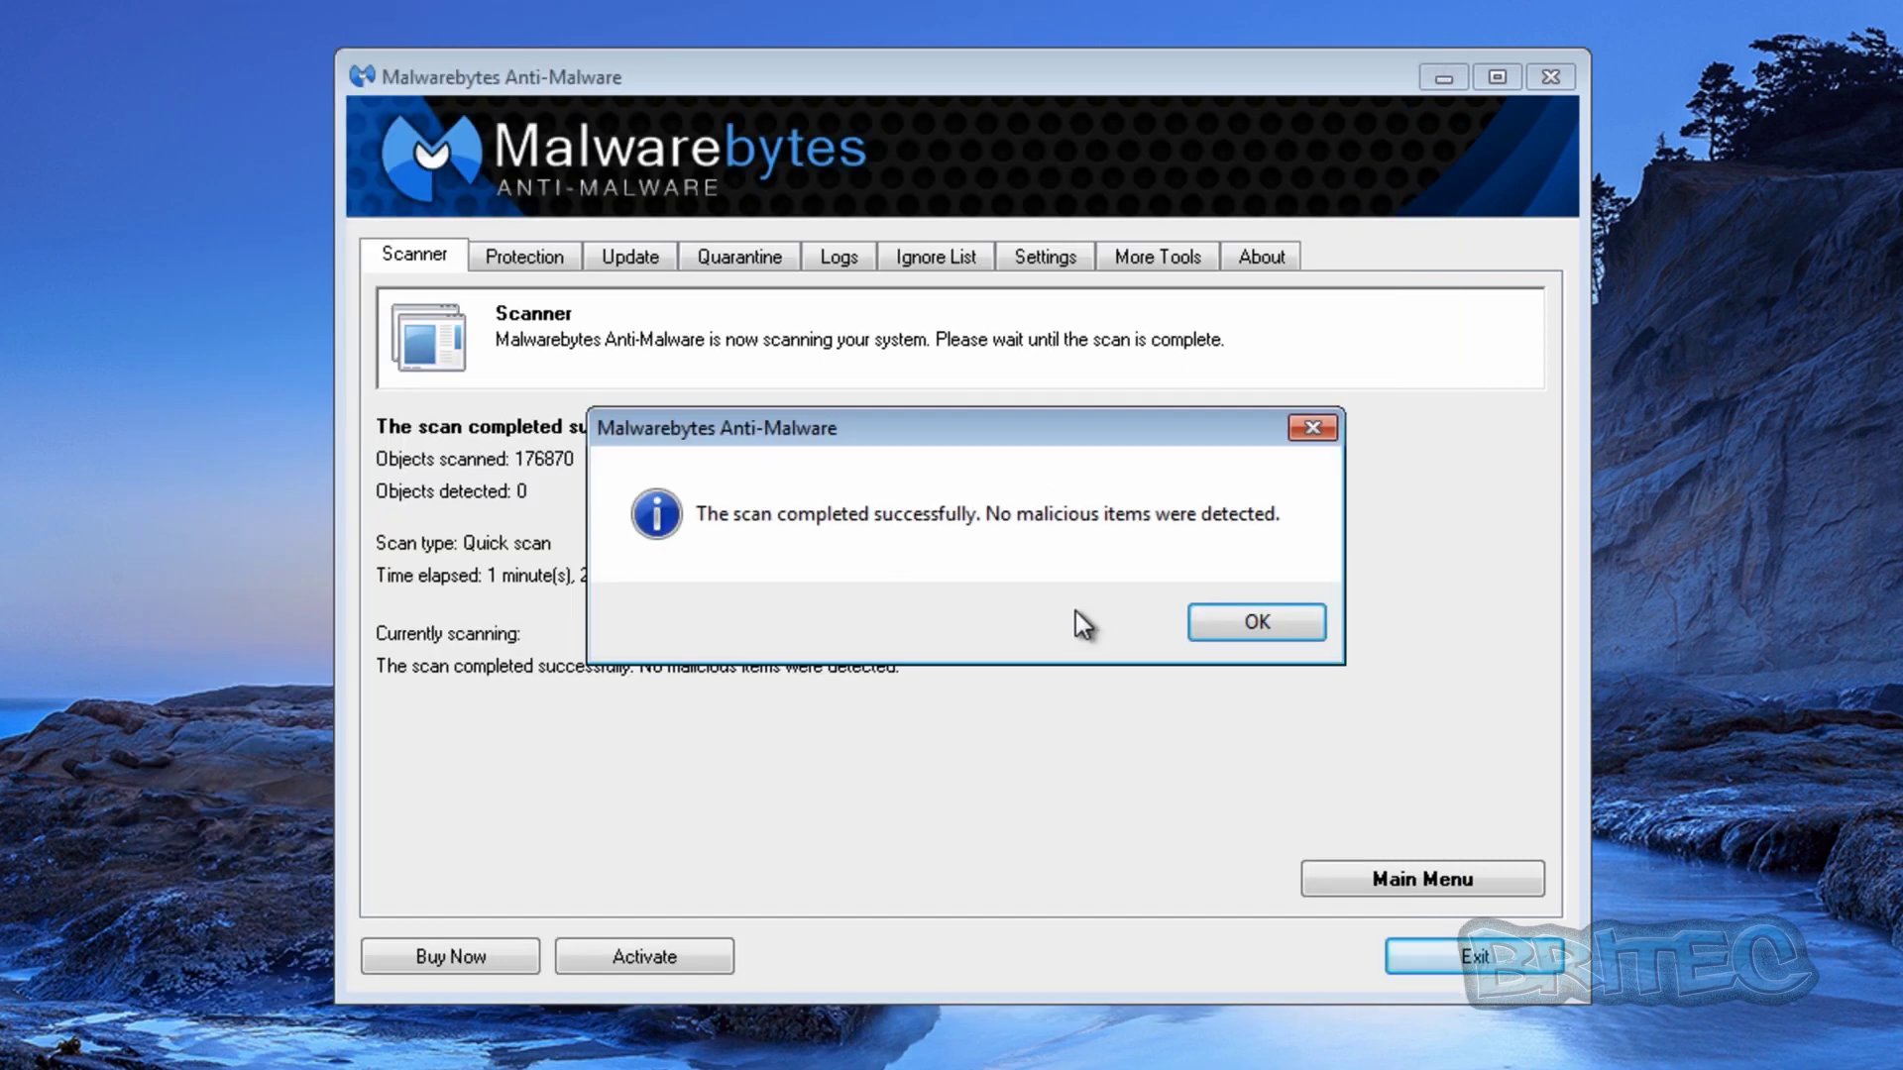
Acknowledge the quick scan result of 0 objects detected and exit Malwarebytes Anti-Malware
click(1244, 627)
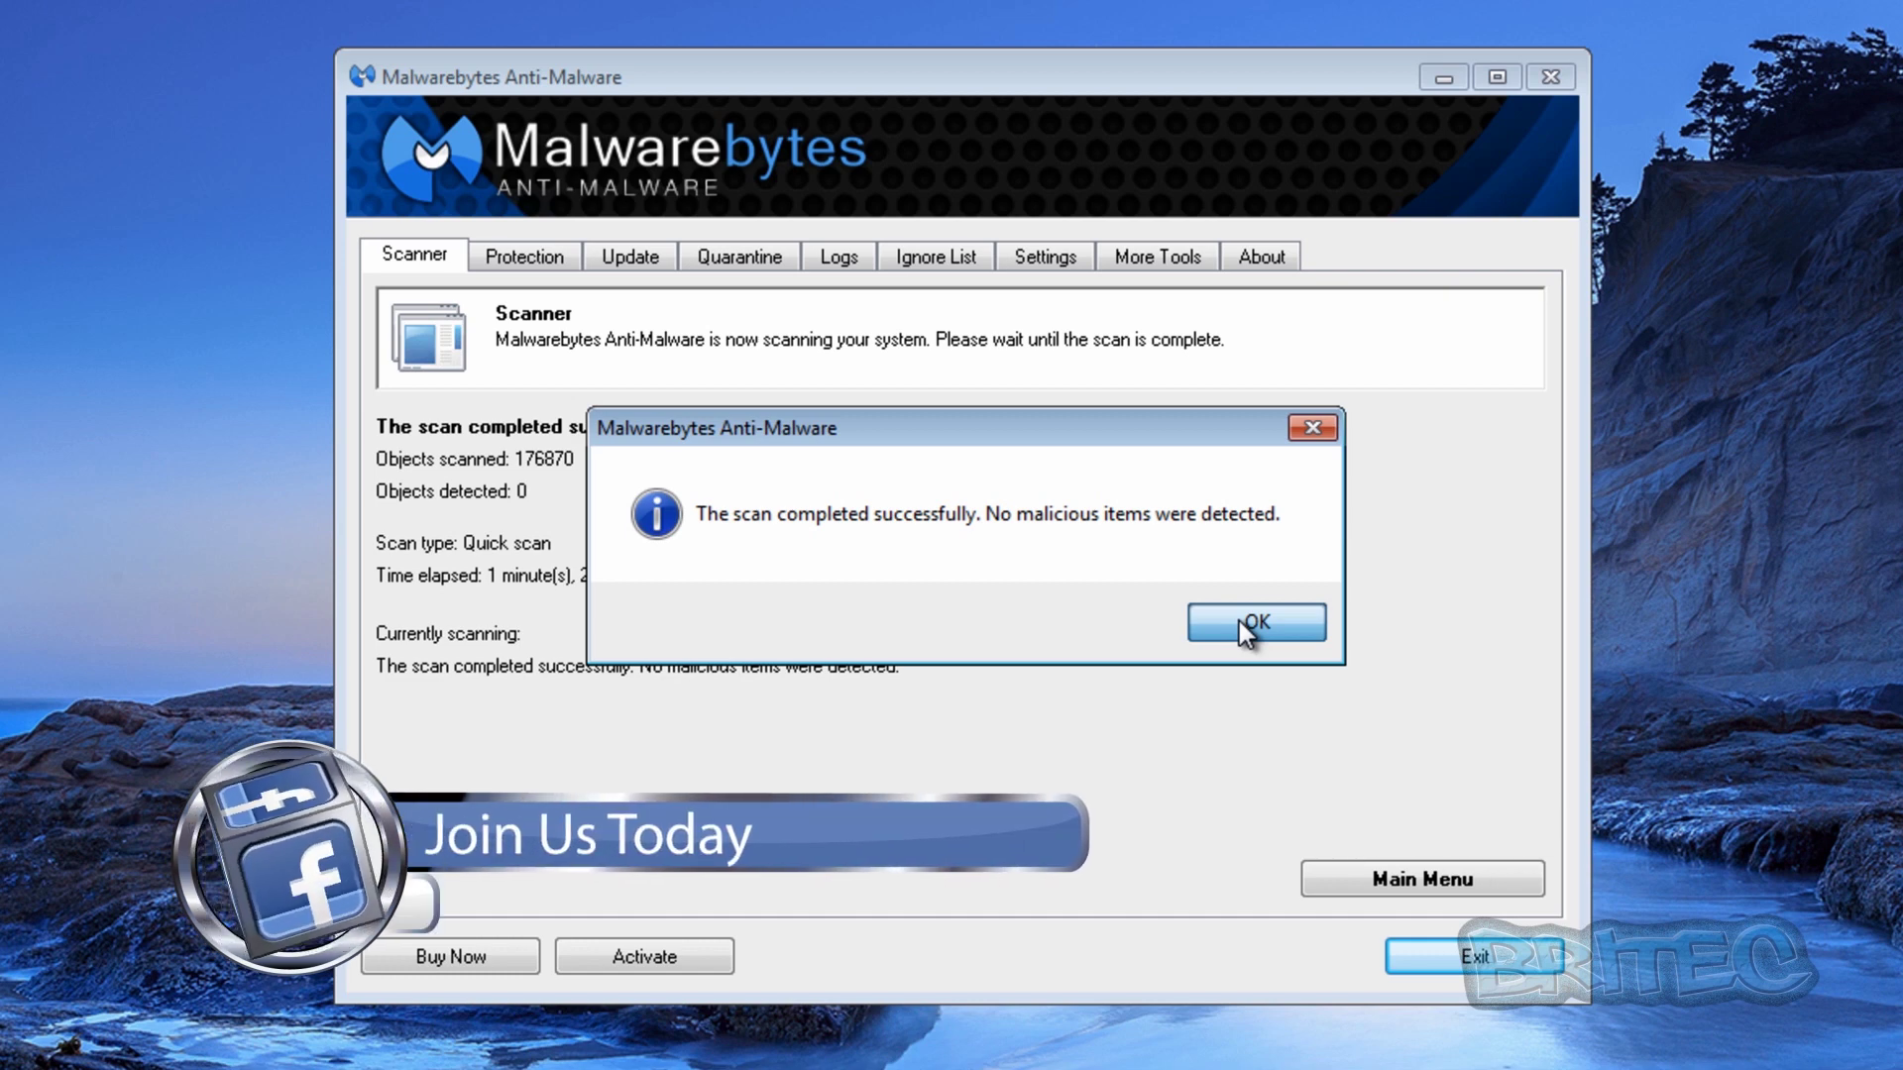
click(1244, 624)
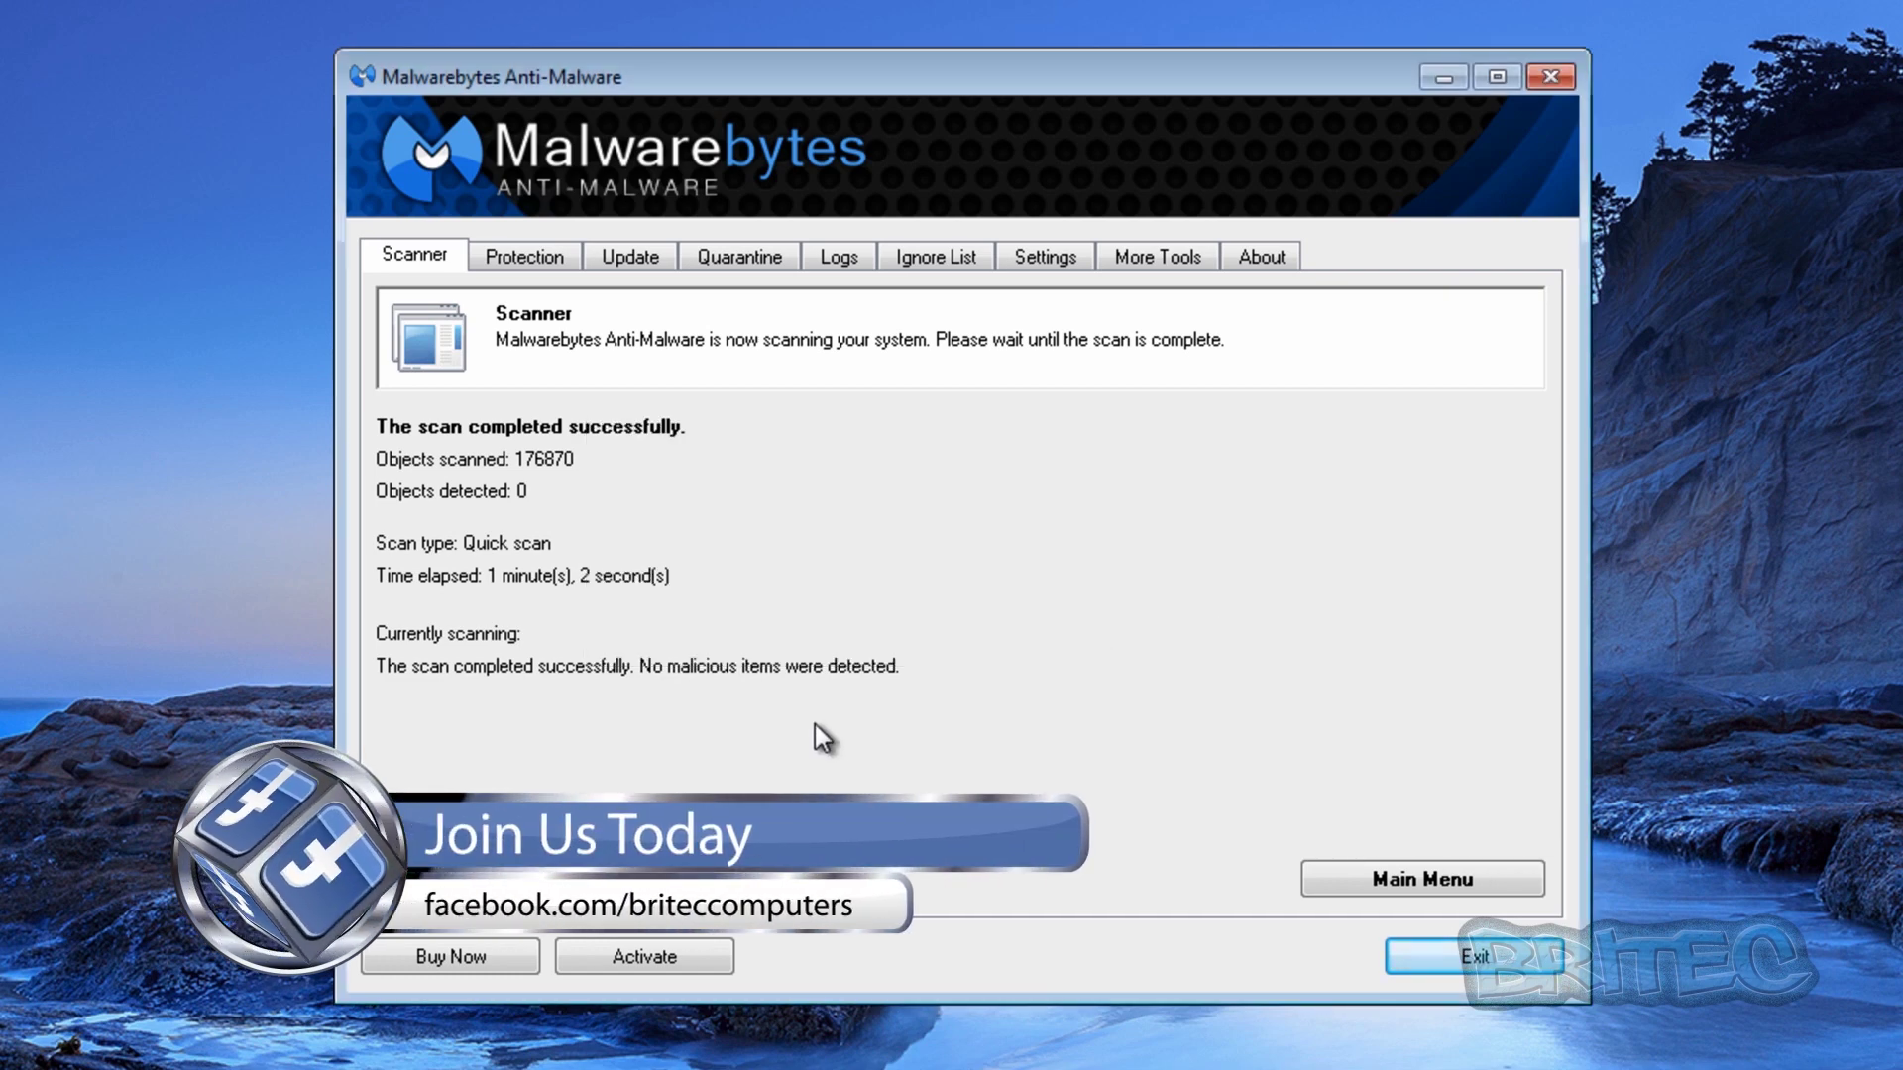
click(1477, 960)
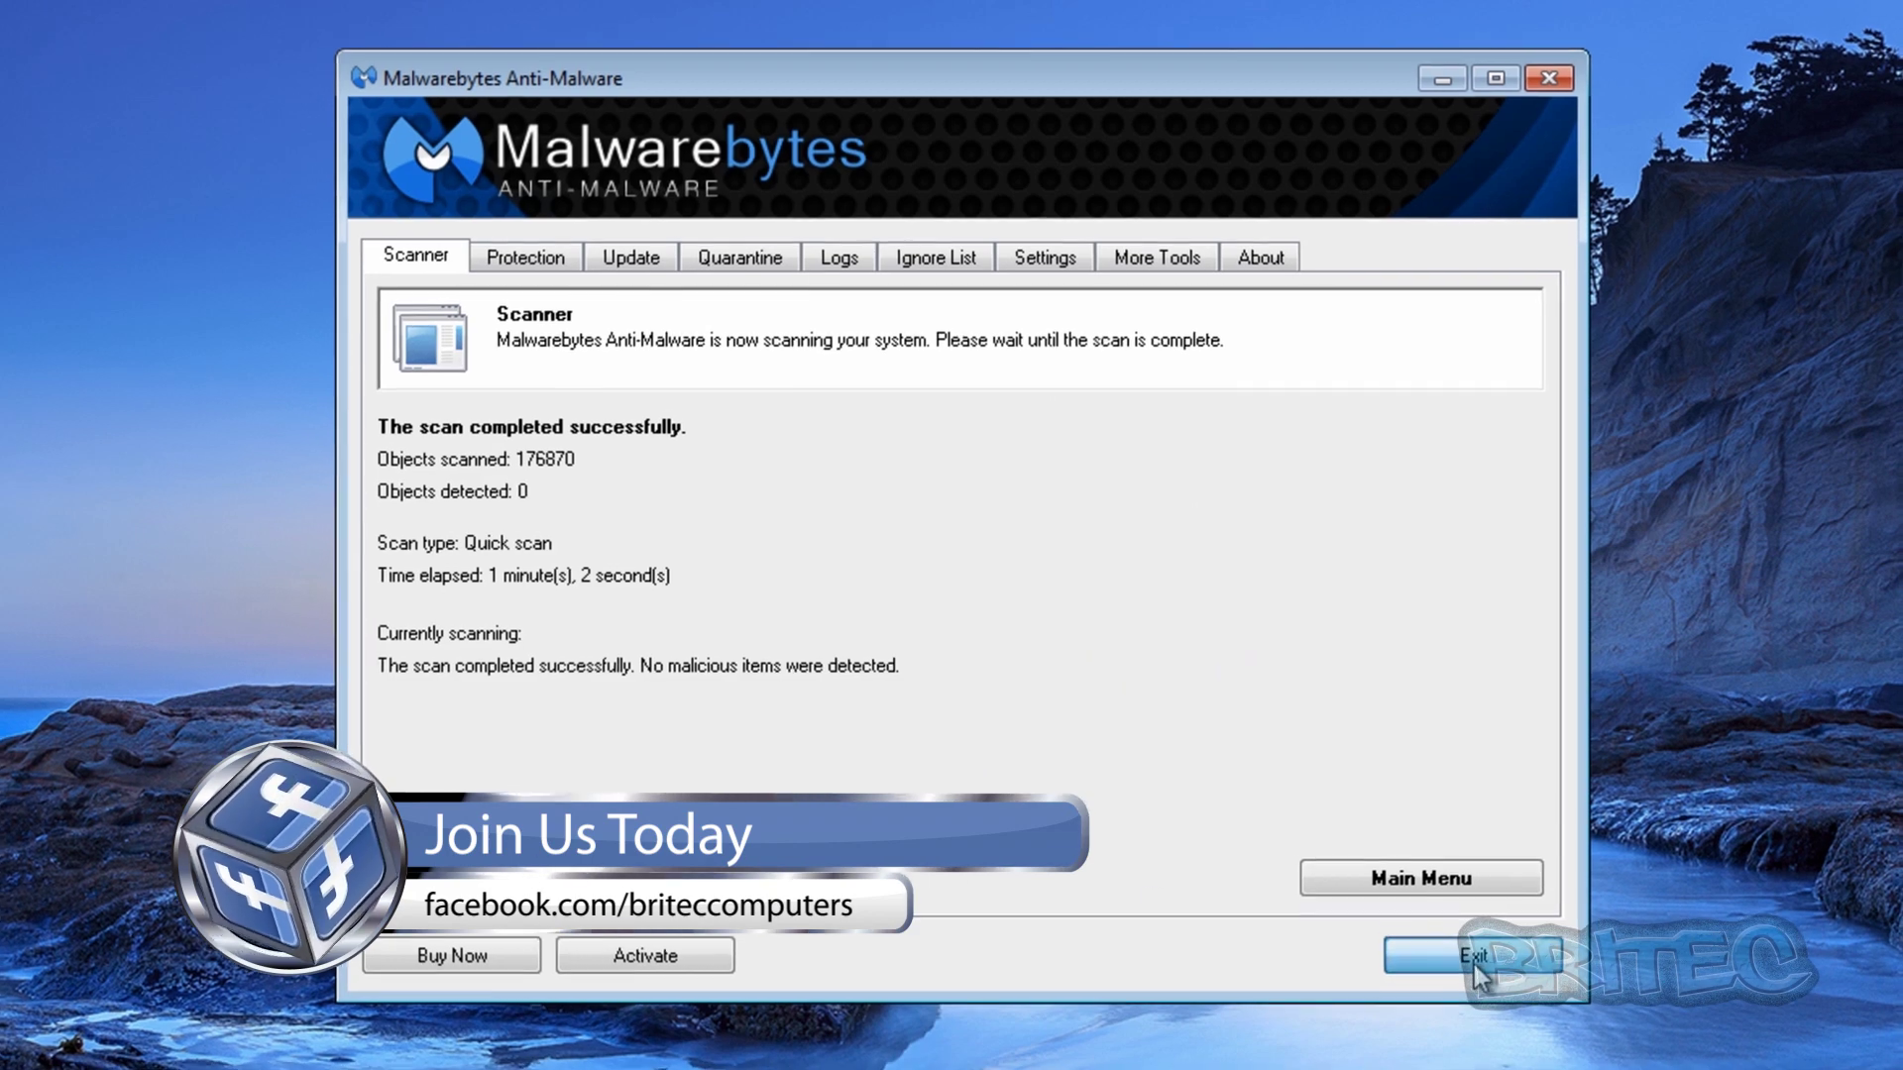